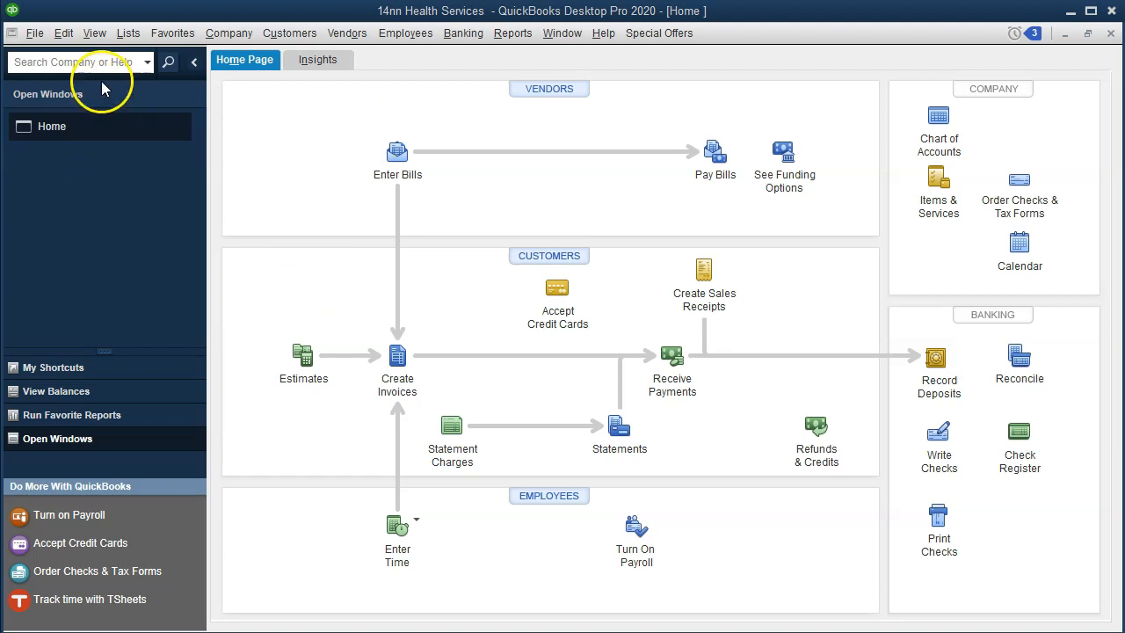
Show the open window list in QuickBooks
{"action": "left_click", "coordinate": [94, 42]}
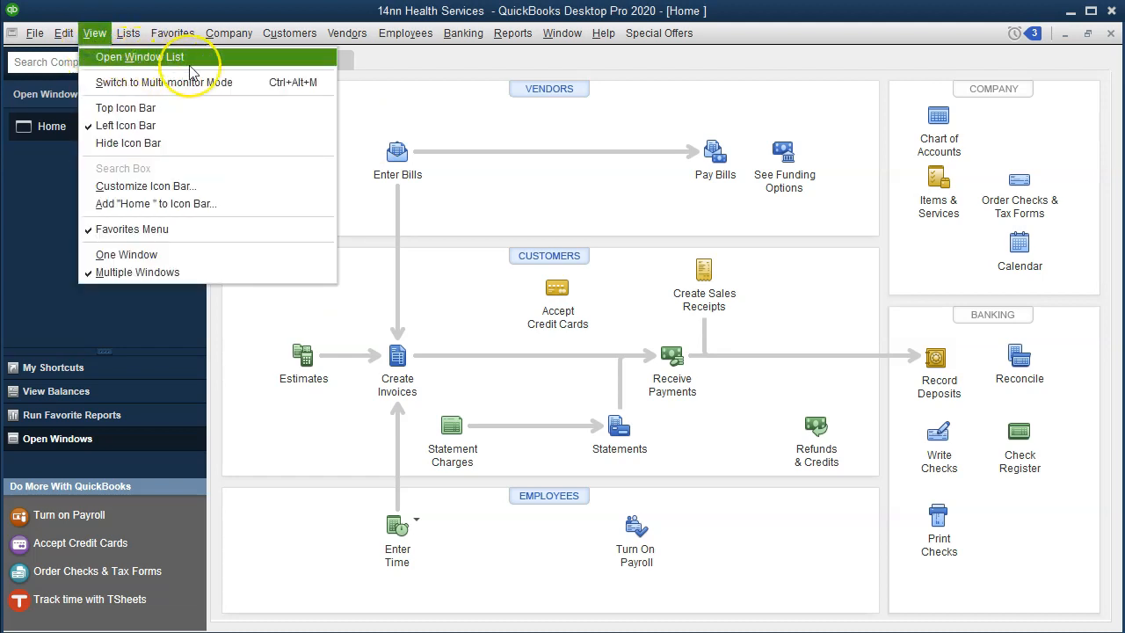
{"action": "left_click", "coordinate": [190, 68]}
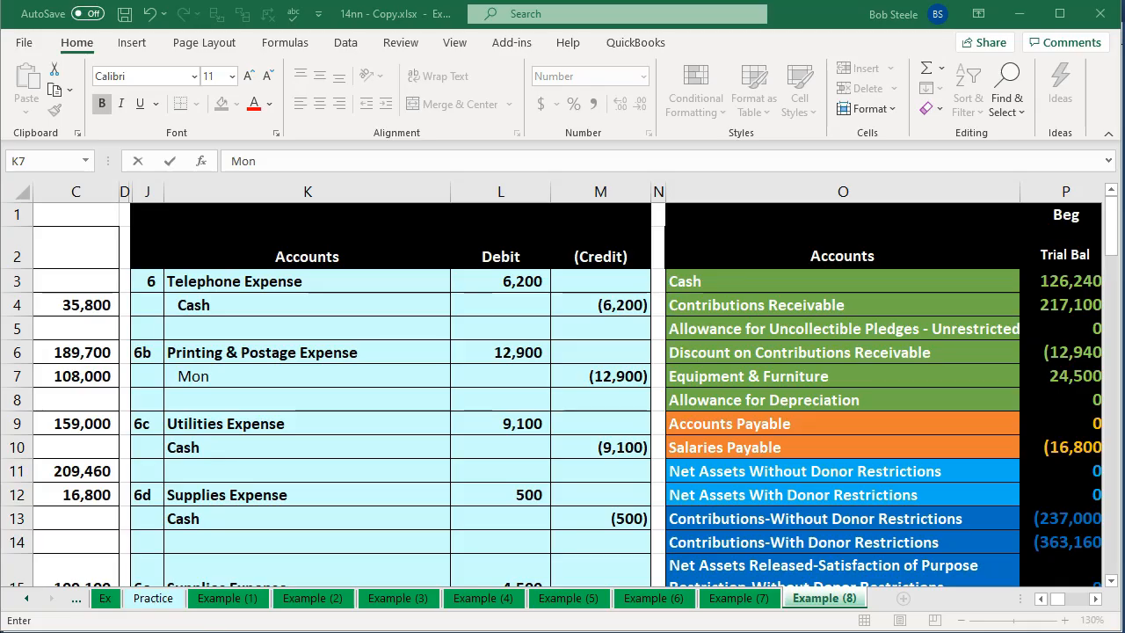
Switch to the 14nn workbook in Excel and review the expense journal entries 6 through 6e on the Example (8) sheet
{"action": "left_click", "coordinate": [417, 467]}
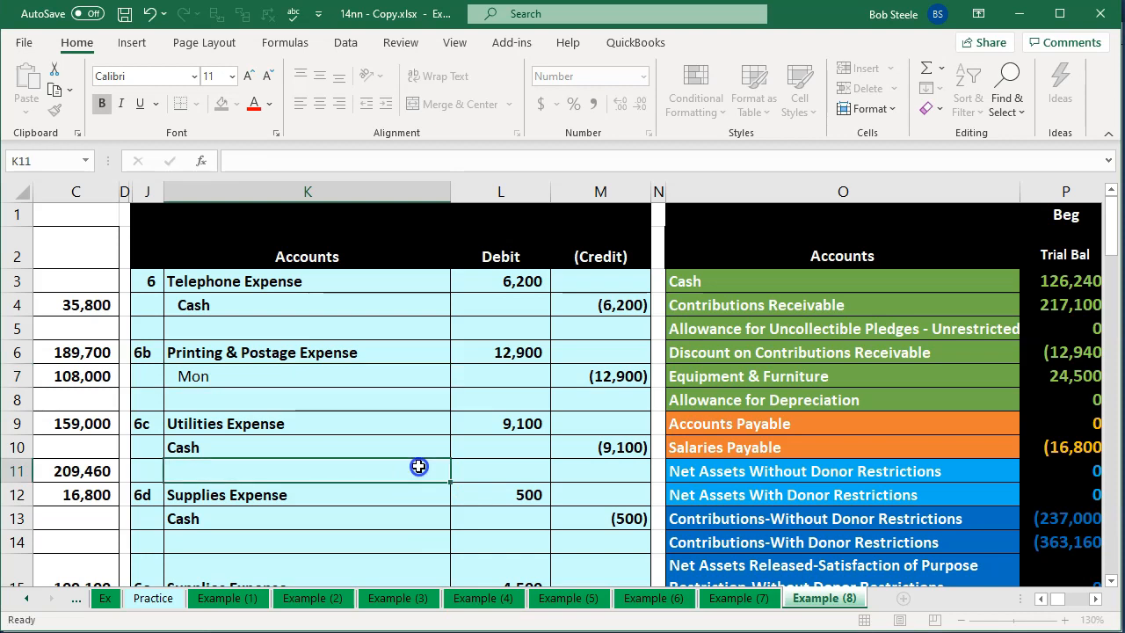
{"action": "left_click", "coordinate": [323, 278]}
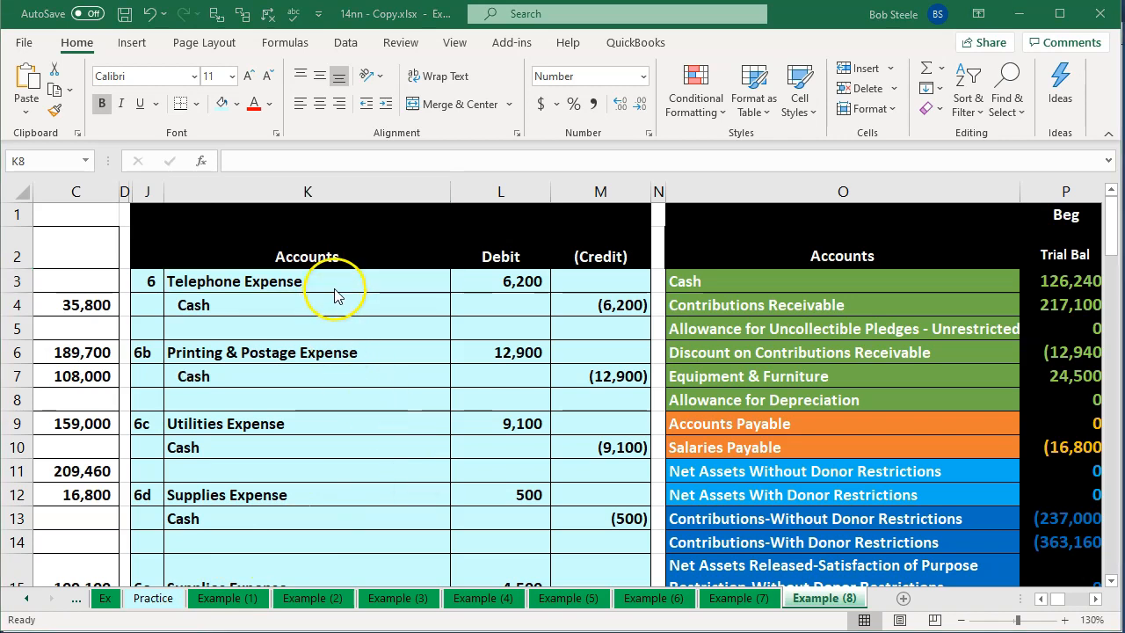
{"action": "left_click", "coordinate": [334, 275]}
{"action": "left_click", "coordinate": [351, 345]}
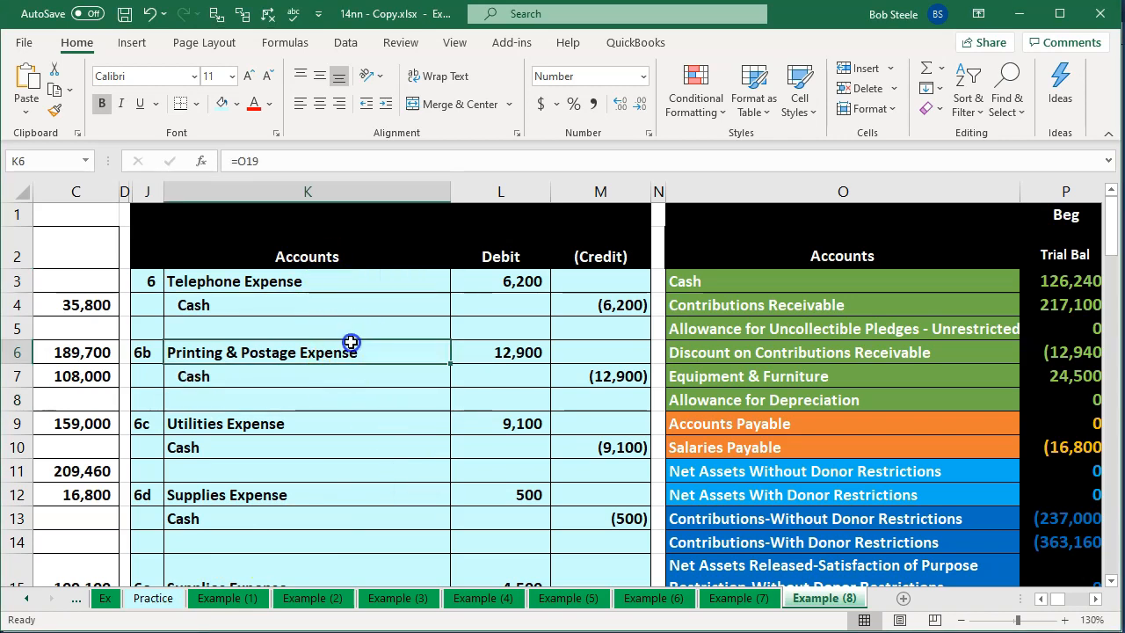
{"action": "left_click", "coordinate": [348, 427]}
{"action": "scroll", "coordinate": [347, 427], "scroll_direction": "down", "scroll_amount": 1}
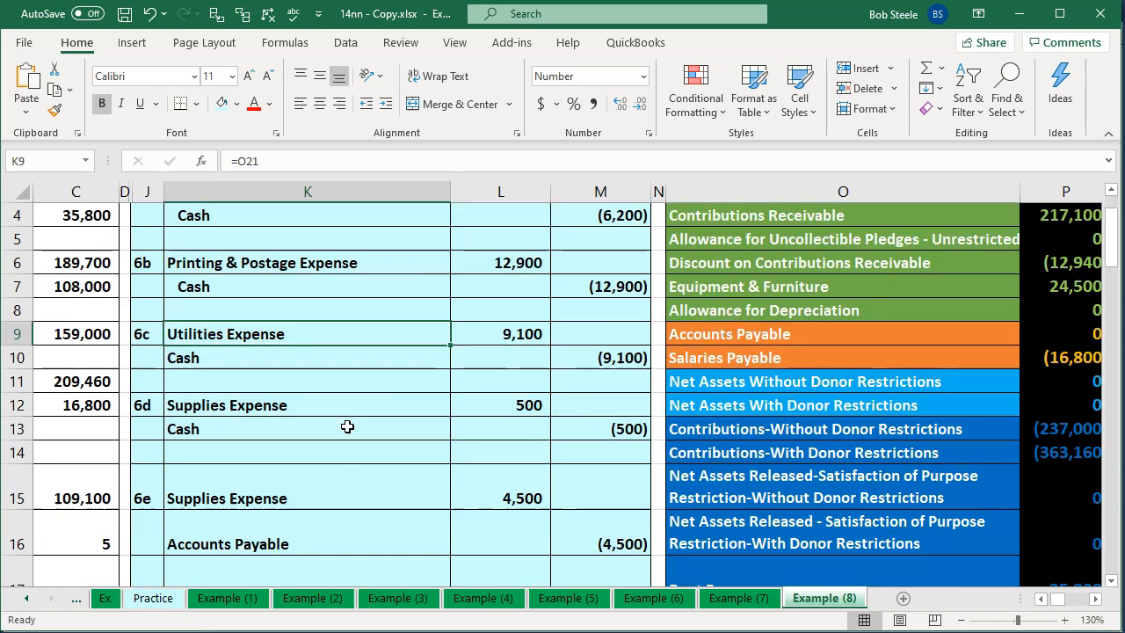
{"action": "scroll", "coordinate": [348, 427], "scroll_direction": "up", "scroll_amount": 1}
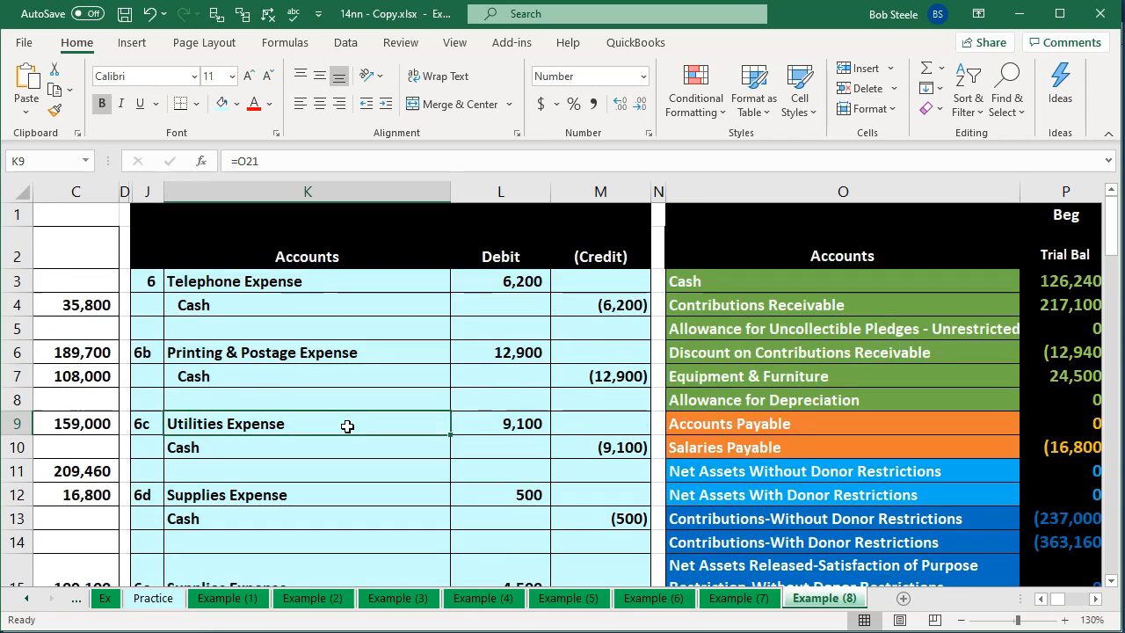
Fill the Telephone Expense journal entry, cells K3:M4, with light green
{"action": "left_click_drag", "start_coordinate": [303, 283], "coordinate": [558, 301]}
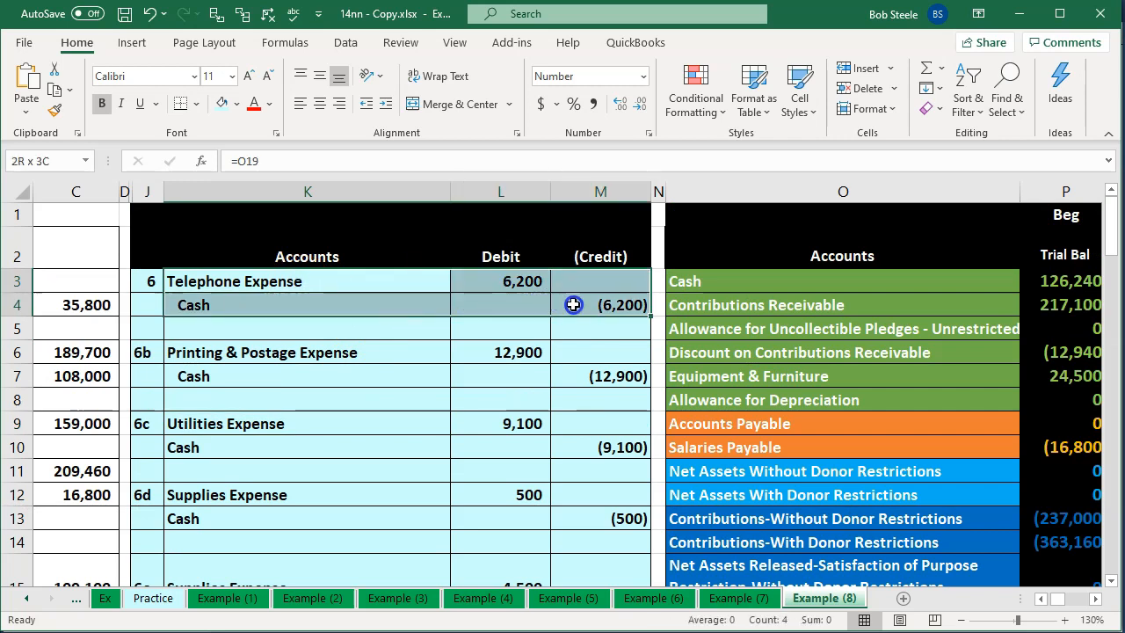
{"action": "right_click", "coordinate": [584, 305]}
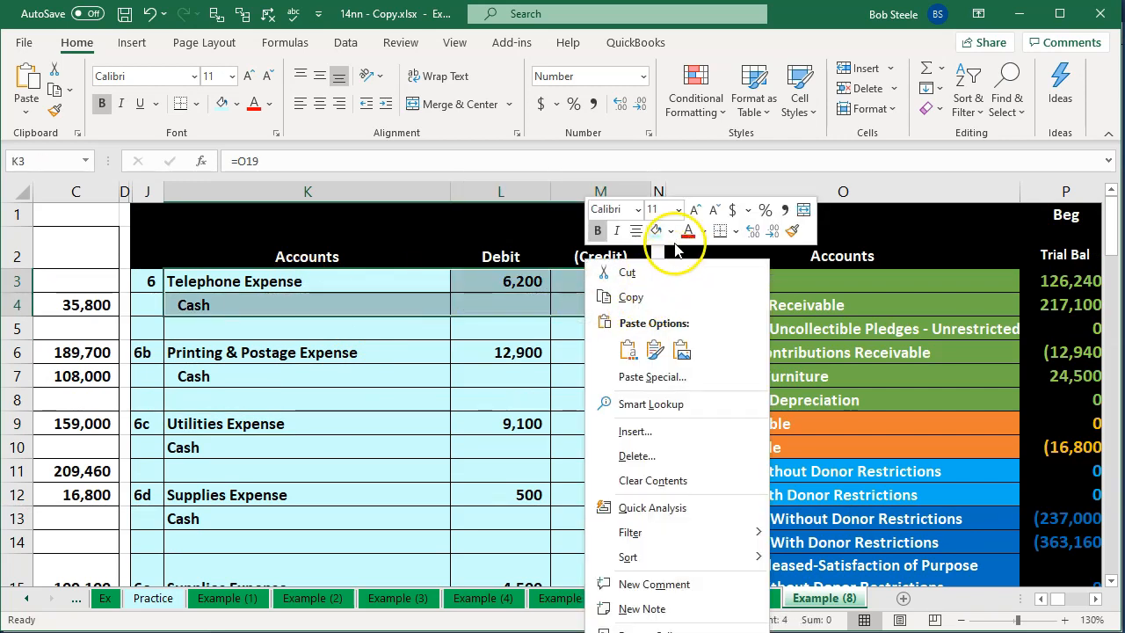
{"action": "left_click", "coordinate": [672, 232]}
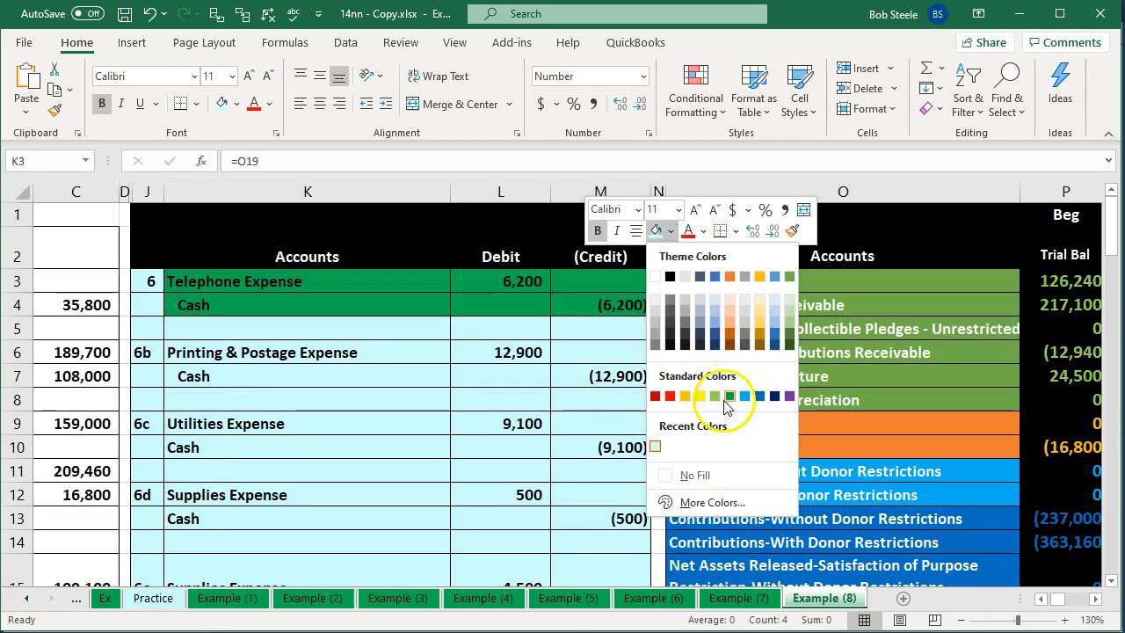
{"action": "left_click", "coordinate": [715, 396]}
Post the telephone debit to the trial balance by entering =L3 in the Telephone Expense adjustment cell Q19
{"action": "left_click", "coordinate": [506, 378]}
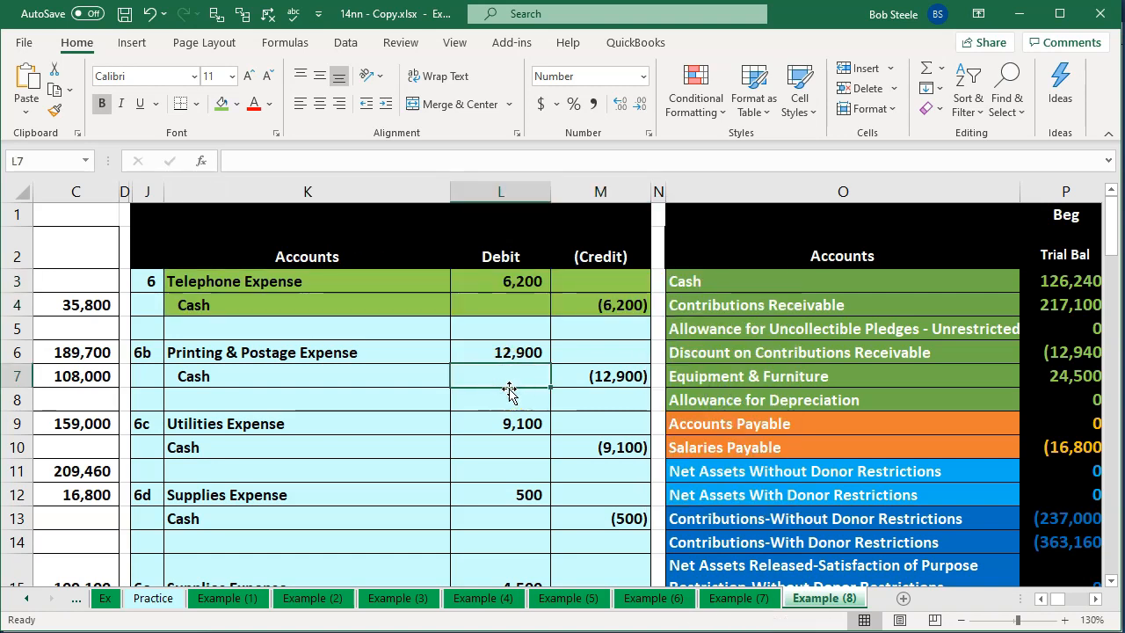
{"action": "key", "text": "Down"}
{"action": "key", "text": "Down"}
{"action": "key", "text": "Down"}
{"action": "key", "text": "Right"}
{"action": "key", "text": "Right"}
{"action": "key", "text": "Down"}
{"action": "key", "text": "Down"}
{"action": "key", "text": "Down"}
{"action": "key", "text": "Down"}
{"action": "key", "text": "Down"}
{"action": "key", "text": "Down"}
{"action": "key", "text": "Down"}
{"action": "key", "text": "Down"}
{"action": "key", "text": "Down"}
{"action": "key", "text": "Down"}
{"action": "key", "text": "Right"}
{"action": "key", "text": "Down"}
{"action": "key", "text": "Up"}
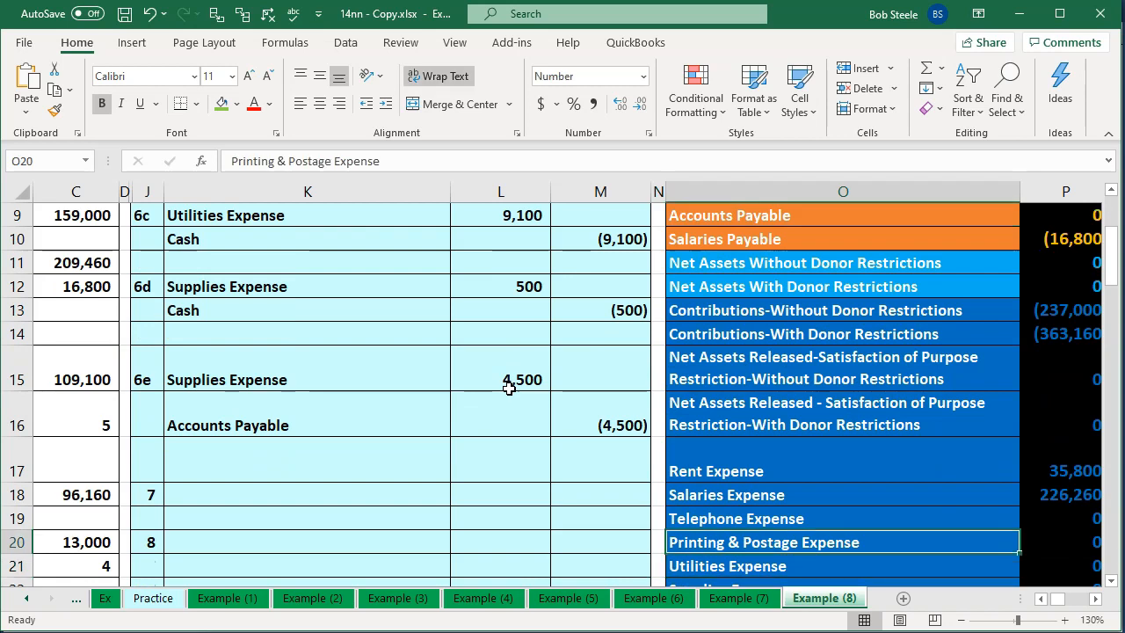
{"action": "key", "text": "Right"}
{"action": "key", "text": "Right"}
{"action": "key", "text": "Up"}
{"action": "type", "text": "="}
{"action": "key", "text": "Left"}
{"action": "key", "text": "Left"}
{"action": "key", "text": "Left"}
{"action": "key", "text": "Left"}
{"action": "key", "text": "Left"}
{"action": "key", "text": "Up"}
{"action": "key", "text": "Up"}
{"action": "key", "text": "Up"}
{"action": "key", "text": "Up"}
{"action": "key", "text": "Up"}
{"action": "key", "text": "Up"}
{"action": "key", "text": "Up"}
{"action": "key", "text": "Up"}
{"action": "key", "text": "Up"}
{"action": "key", "text": "Up"}
{"action": "key", "text": "Up"}
{"action": "key", "text": "Up"}
{"action": "key", "text": "Up"}
{"action": "key", "text": "Up"}
{"action": "key", "text": "Up"}
{"action": "key", "text": "Up"}
{"action": "key", "text": "Up"}
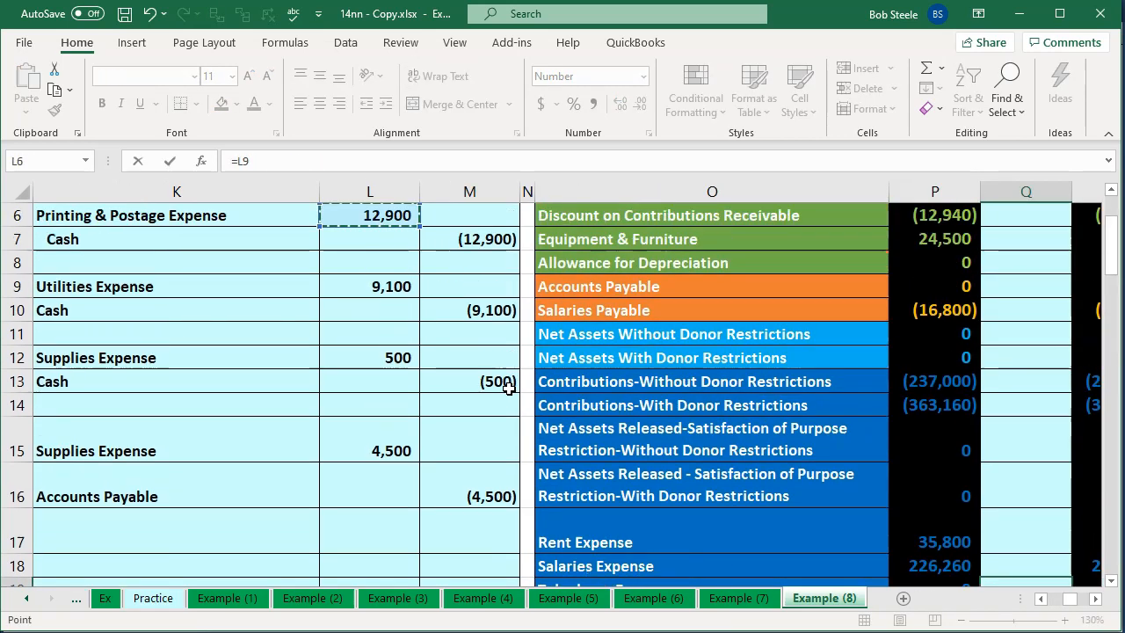
{"action": "key", "text": "Down"}
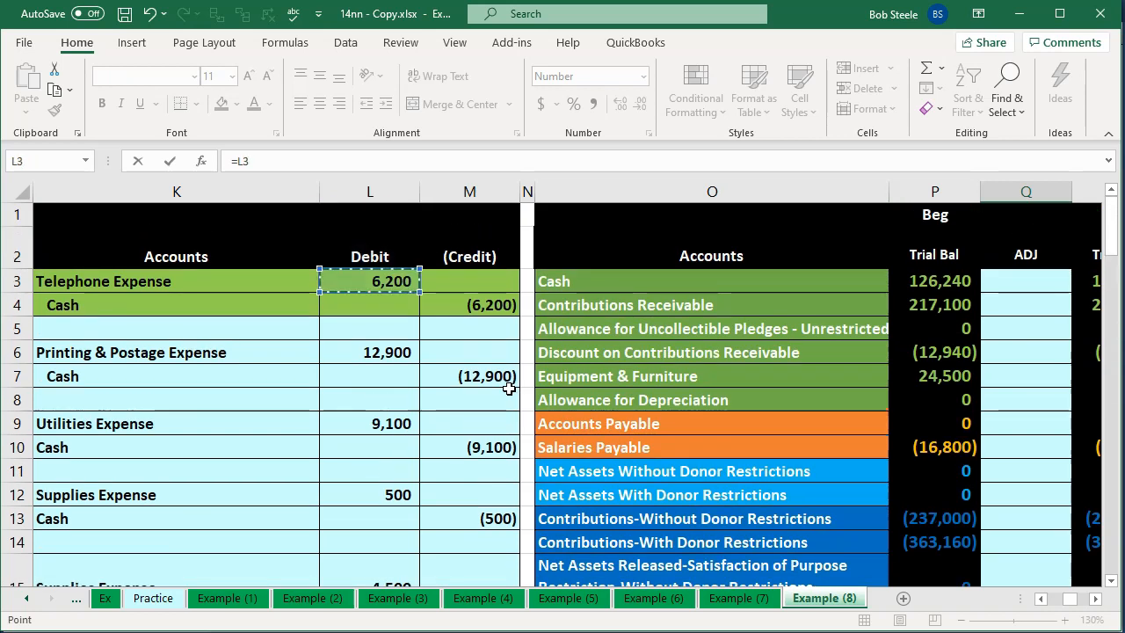
{"action": "key", "text": "Return"}
Post the telephone entry's cash credit by entering =M4 in the Cash adjustment cell Q3
{"action": "key", "text": "Up"}
{"action": "key", "text": "Right"}
{"action": "key", "text": "Left"}
{"action": "key", "text": "Left"}
{"action": "key", "text": "Up"}
{"action": "key", "text": "Up"}
{"action": "key", "text": "Up"}
{"action": "key", "text": "Up"}
{"action": "key", "text": "Up"}
{"action": "key", "text": "Up"}
{"action": "key", "text": "Up"}
{"action": "key", "text": "Up"}
{"action": "key", "text": "Up"}
{"action": "key", "text": "Up"}
{"action": "key", "text": "Up"}
{"action": "key", "text": "Up"}
{"action": "key", "text": "Up"}
{"action": "key", "text": "Up"}
{"action": "key", "text": "Up"}
{"action": "key", "text": "Up"}
{"action": "key", "text": "Up"}
{"action": "key", "text": "Down"}
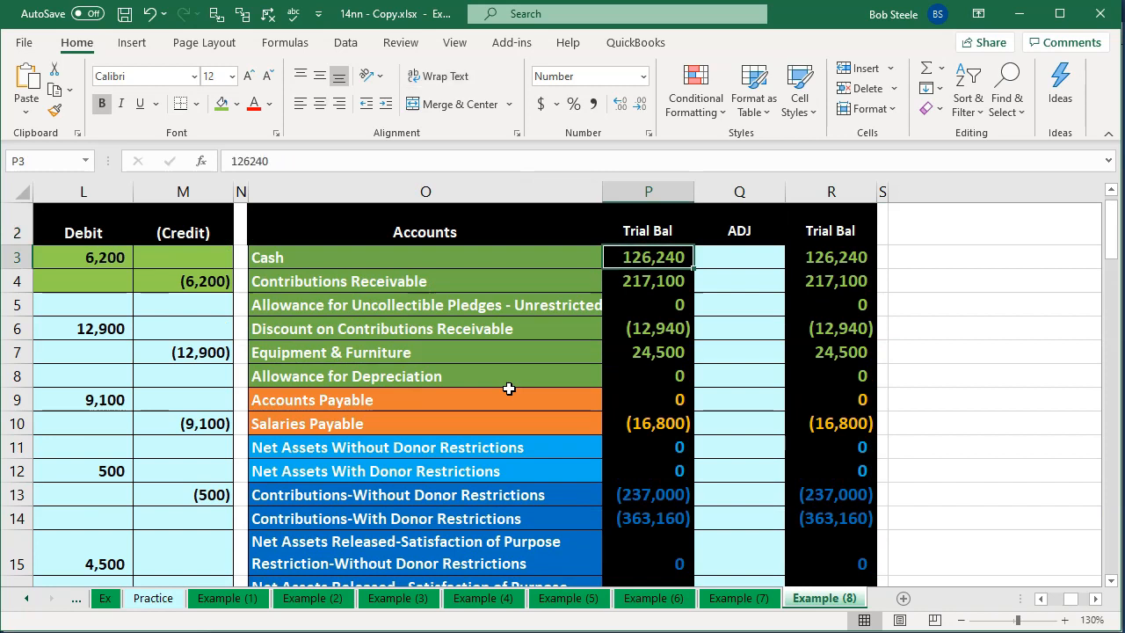
{"action": "key", "text": "Right"}
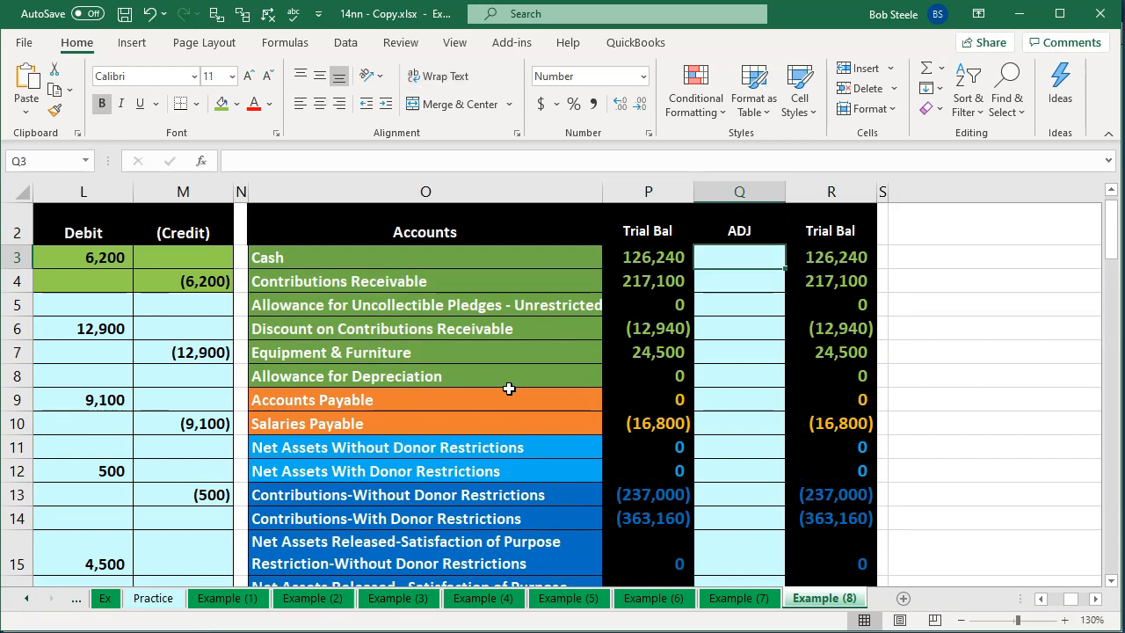
{"action": "type", "text": "="}
{"action": "key", "text": "Left"}
{"action": "key", "text": "Left"}
{"action": "key", "text": "Left"}
{"action": "key", "text": "Left"}
{"action": "key", "text": "Left"}
{"action": "key", "text": "Left"}
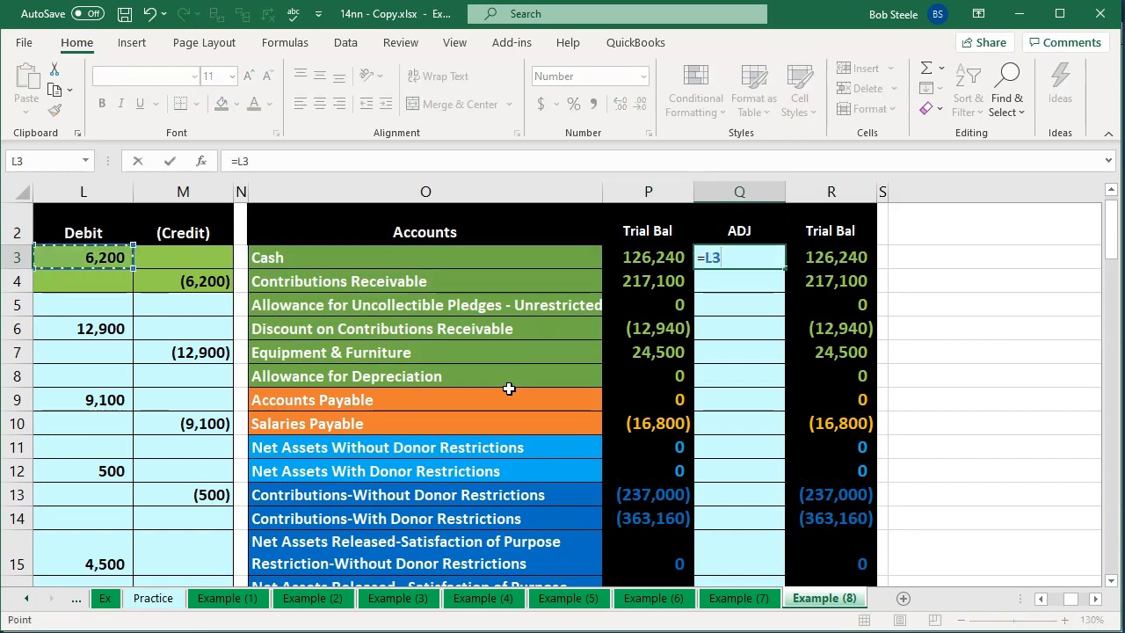
{"action": "key", "text": "Down"}
{"action": "key", "text": "Right"}
{"action": "key", "text": "Right"}
{"action": "key", "text": "Return"}
Fill the Printing & Postage Expense journal entry, cells K6:M7, with the same light green
{"action": "key", "text": "Right"}
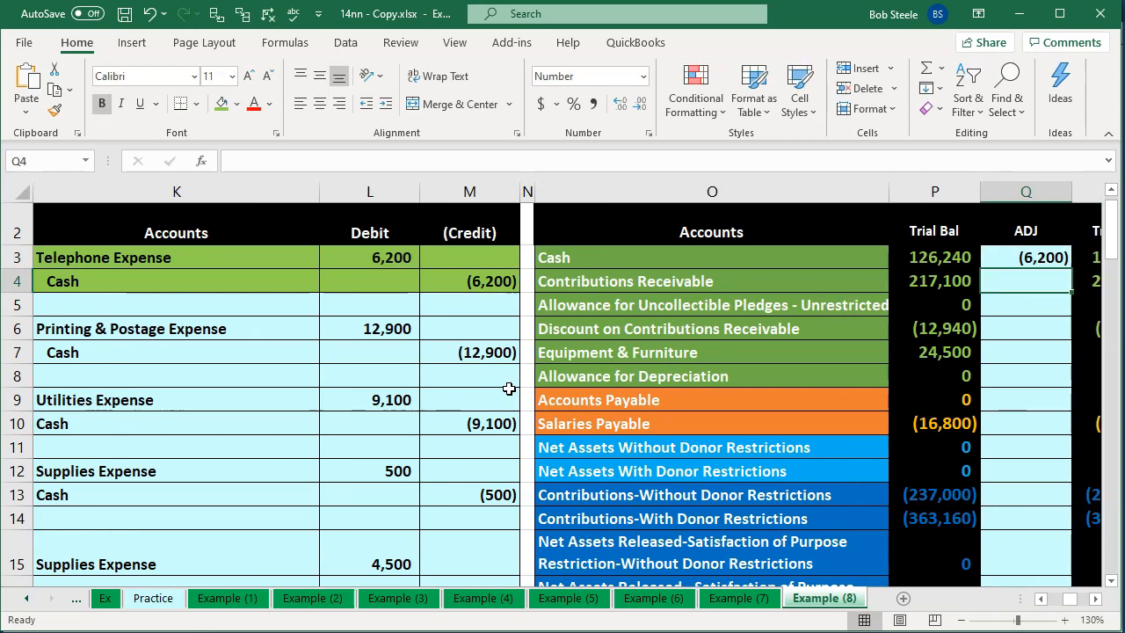
{"action": "key", "text": "Left"}
{"action": "key", "text": "Left"}
{"action": "key", "text": "Left"}
{"action": "key", "text": "Left"}
{"action": "key", "text": "Left"}
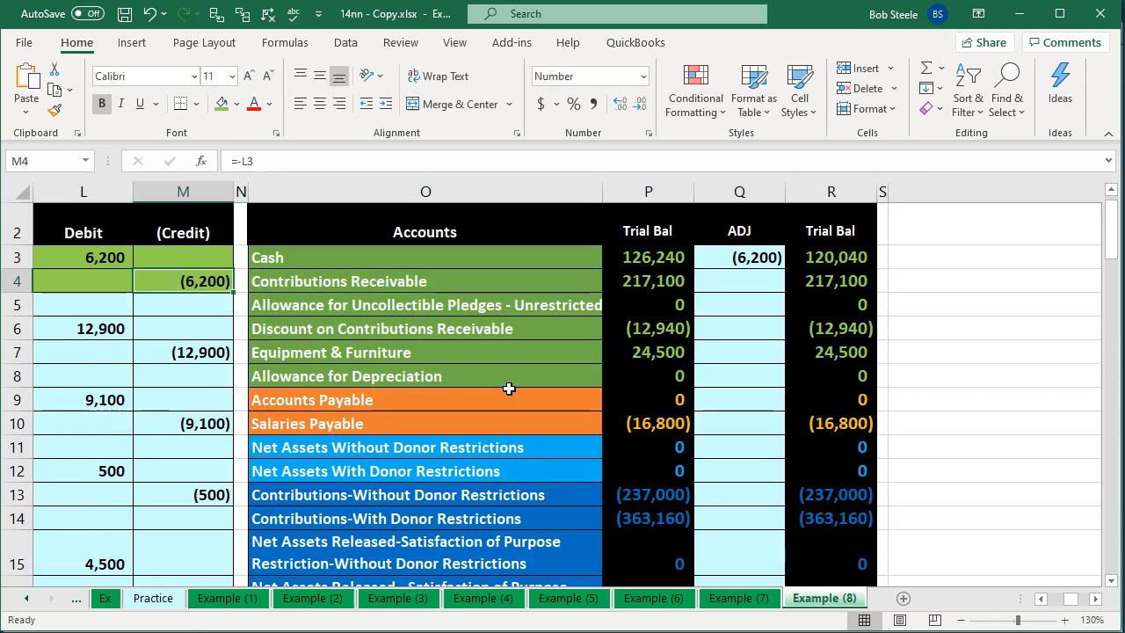
{"action": "key", "text": "Left"}
{"action": "key", "text": "Left"}
{"action": "key", "text": "Left"}
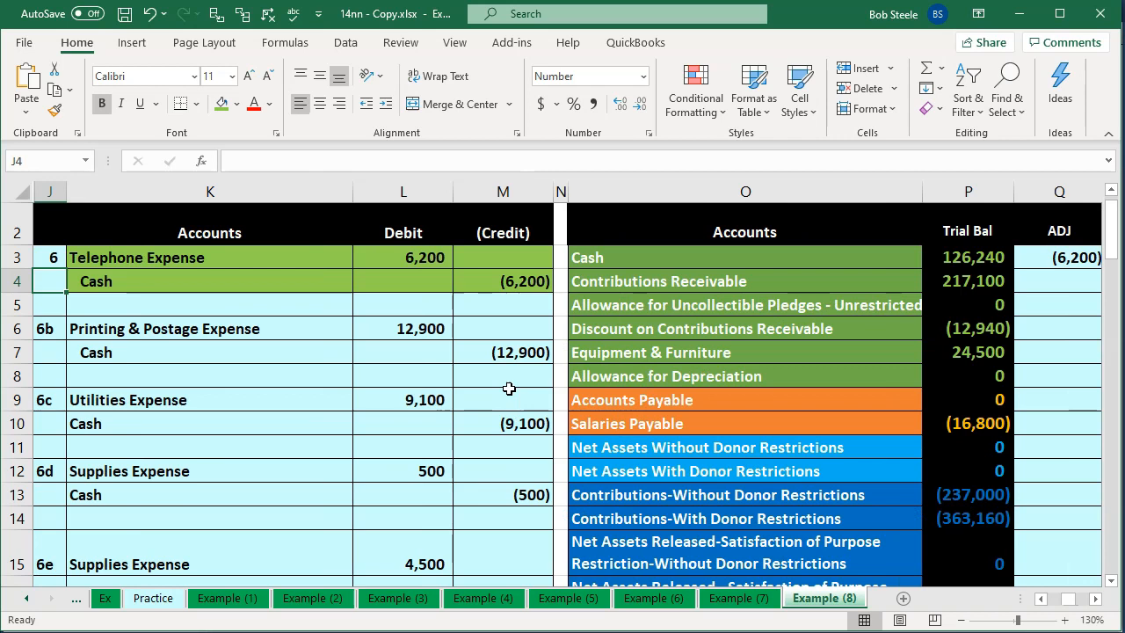
{"action": "left_click_drag", "start_coordinate": [184, 328], "coordinate": [482, 348]}
{"action": "right_click", "coordinate": [482, 348]}
{"action": "left_click", "coordinate": [553, 393]}
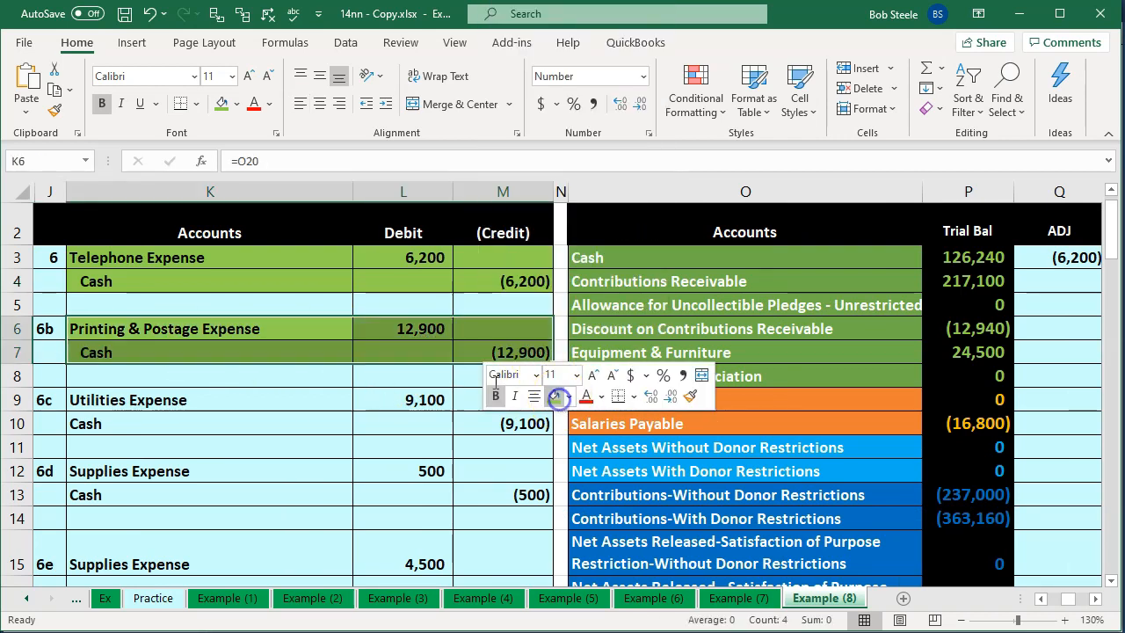
Post the printing and postage debit to the trial balance by entering =L6 in the Printing & Postage Expense adjustment cell Q20
{"action": "left_click", "coordinate": [406, 336]}
{"action": "key", "text": "Right"}
{"action": "key", "text": "Right"}
{"action": "key", "text": "Right"}
{"action": "key", "text": "Right"}
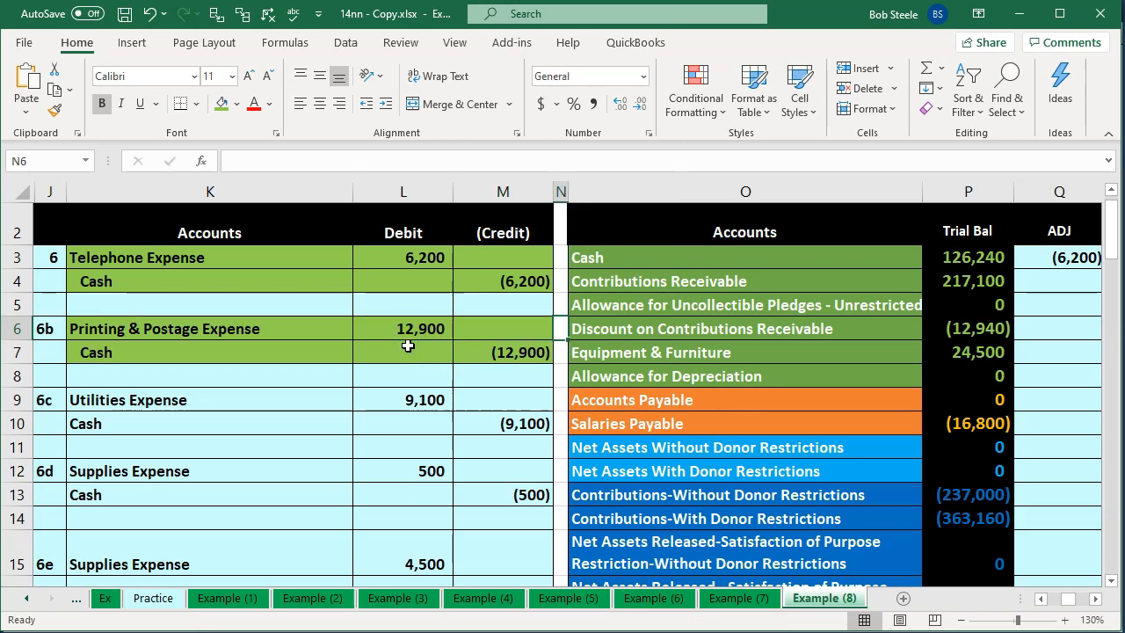
{"action": "key", "text": "Down"}
{"action": "key", "text": "Down"}
{"action": "key", "text": "Down"}
{"action": "key", "text": "Down"}
{"action": "key", "text": "Down"}
{"action": "key", "text": "Down"}
{"action": "key", "text": "Down"}
{"action": "key", "text": "Down"}
{"action": "key", "text": "Down"}
{"action": "key", "text": "Down"}
{"action": "key", "text": "Down"}
{"action": "key", "text": "Down"}
{"action": "key", "text": "Down"}
{"action": "key", "text": "Down"}
{"action": "key", "text": "Down"}
{"action": "key", "text": "Down"}
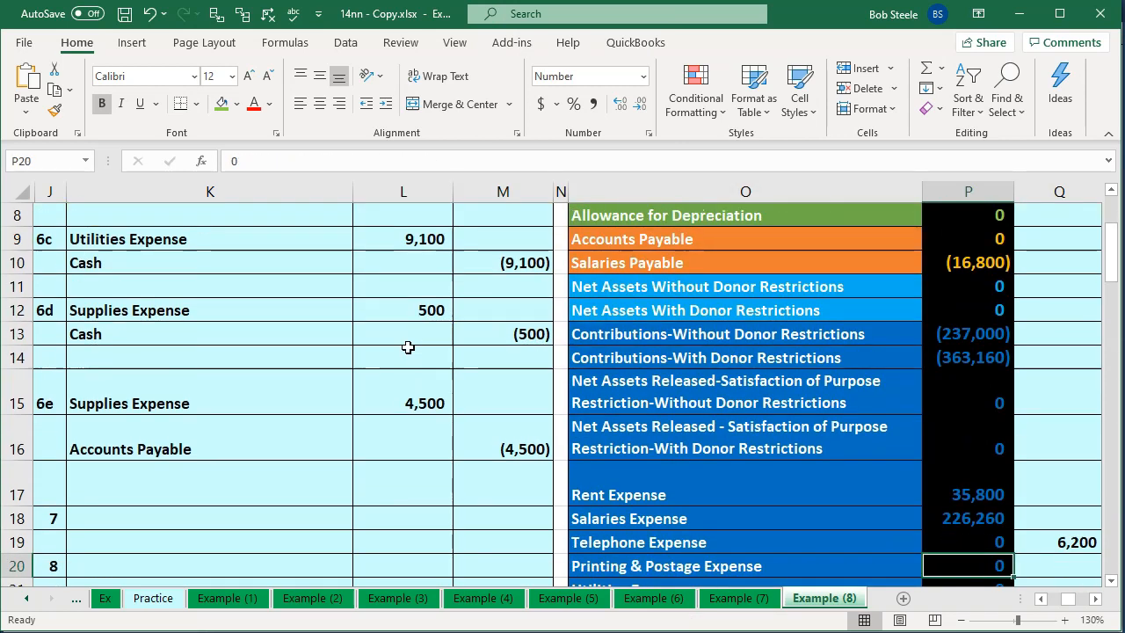
{"action": "key", "text": "Left"}
{"action": "key", "text": "Up"}
{"action": "key", "text": "Up"}
{"action": "key", "text": "Right"}
{"action": "key", "text": "Right"}
{"action": "key", "text": "Right"}
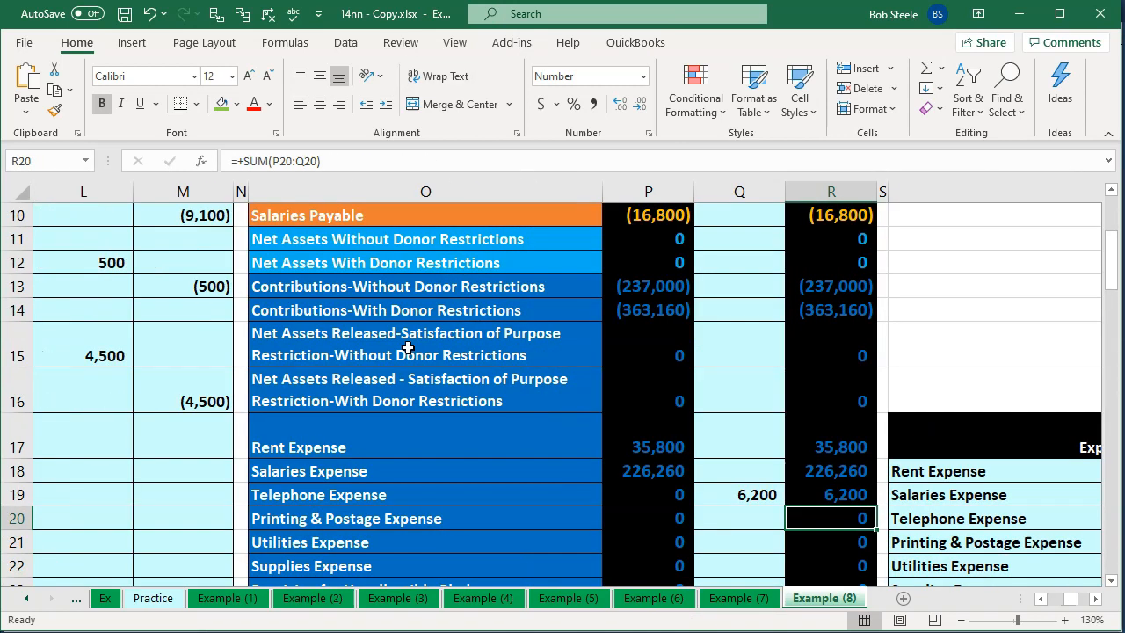
{"action": "key", "text": "Left"}
{"action": "type", "text": "="}
{"action": "key", "text": "Left"}
{"action": "key", "text": "Left"}
{"action": "key", "text": "Left"}
{"action": "key", "text": "Left"}
{"action": "key", "text": "Left"}
{"action": "key", "text": "Up"}
{"action": "key", "text": "Up"}
{"action": "key", "text": "Up"}
{"action": "key", "text": "Up"}
{"action": "key", "text": "Up"}
{"action": "key", "text": "Up"}
{"action": "key", "text": "Up"}
{"action": "key", "text": "Up"}
{"action": "key", "text": "Up"}
{"action": "key", "text": "Up"}
{"action": "key", "text": "Up"}
{"action": "key", "text": "Up"}
{"action": "key", "text": "Up"}
{"action": "key", "text": "Up"}
{"action": "key", "text": "Up"}
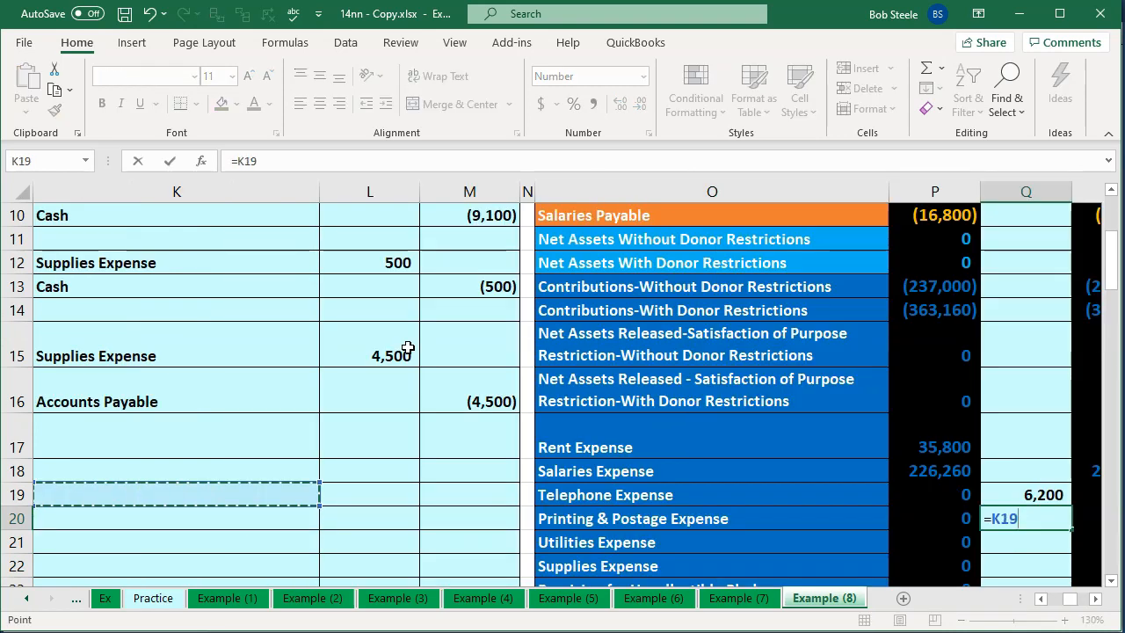
{"action": "key", "text": "Down"}
{"action": "key", "text": "Right"}
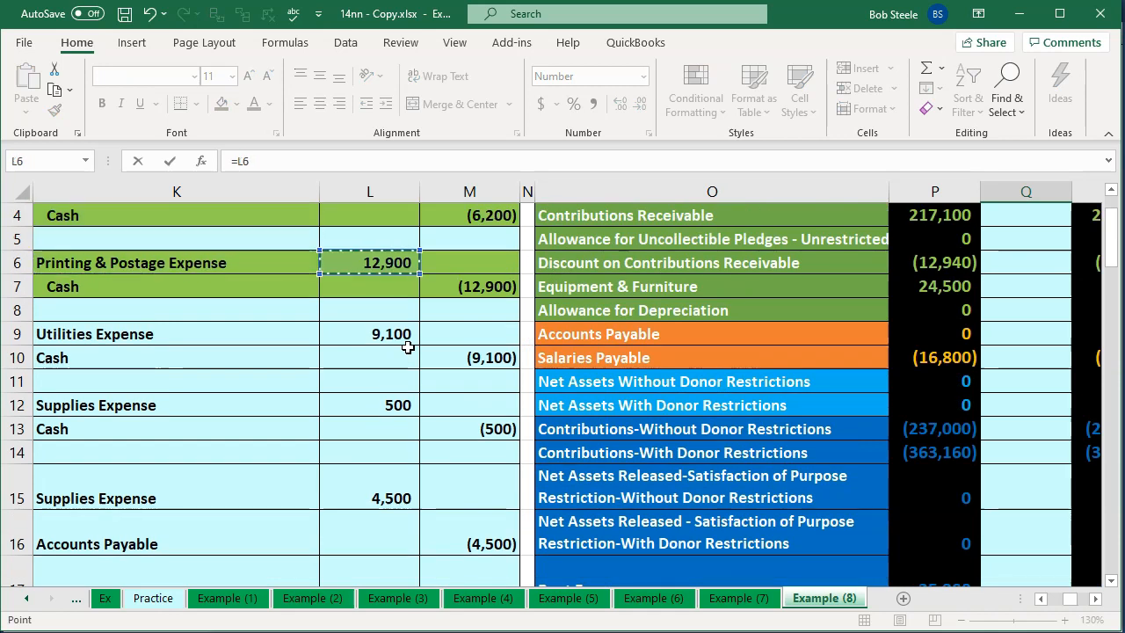
{"action": "key", "text": "Return"}
Add the printing and postage entry's cash credit to the Cash adjustment in Q3, making the formula =M4+M7
{"action": "key", "text": "Right"}
{"action": "key", "text": "Up"}
{"action": "key", "text": "Up"}
{"action": "key", "text": "Up"}
{"action": "key", "text": "Up"}
{"action": "key", "text": "Up"}
{"action": "key", "text": "Up"}
{"action": "key", "text": "Up"}
{"action": "key", "text": "Up"}
{"action": "key", "text": "Up"}
{"action": "key", "text": "Up"}
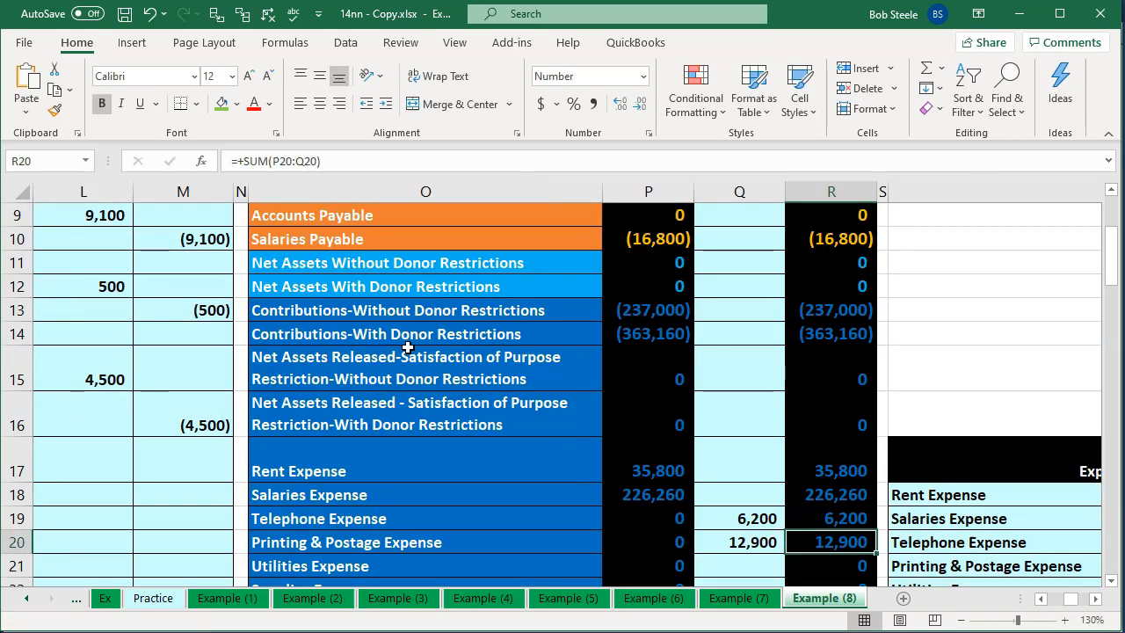
{"action": "key", "text": "Up"}
{"action": "key", "text": "Up"}
{"action": "key", "text": "Up"}
{"action": "key", "text": "Up"}
{"action": "key", "text": "Up"}
{"action": "key", "text": "Up"}
{"action": "key", "text": "Up"}
{"action": "key", "text": "Up"}
{"action": "key", "text": "Up"}
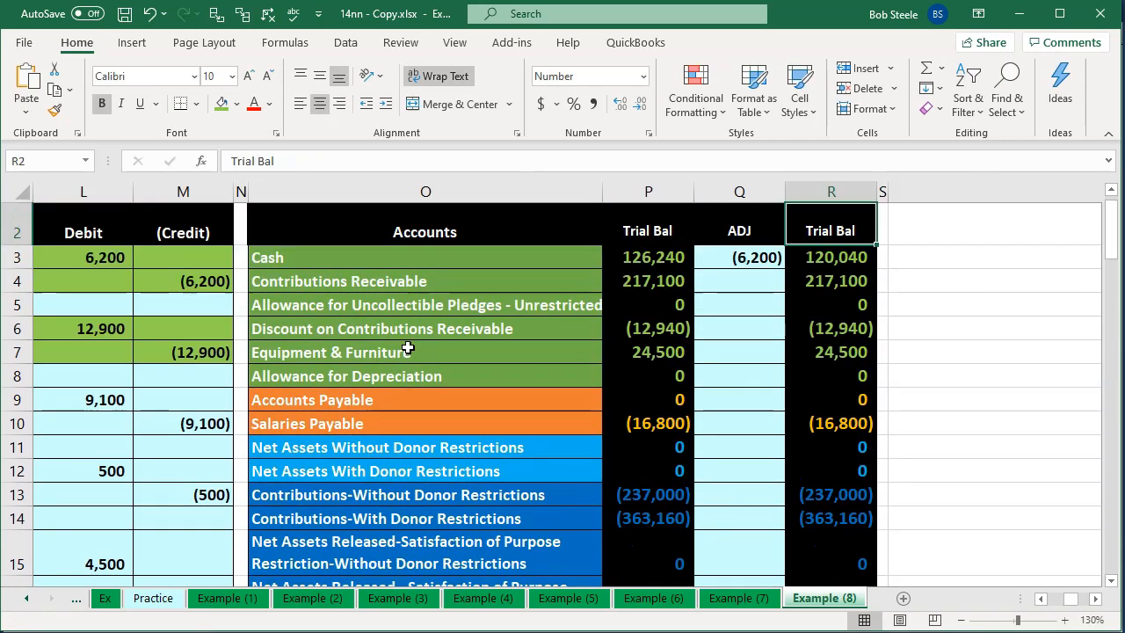
{"action": "key", "text": "Down"}
{"action": "key", "text": "Left"}
{"action": "key", "text": "F2"}
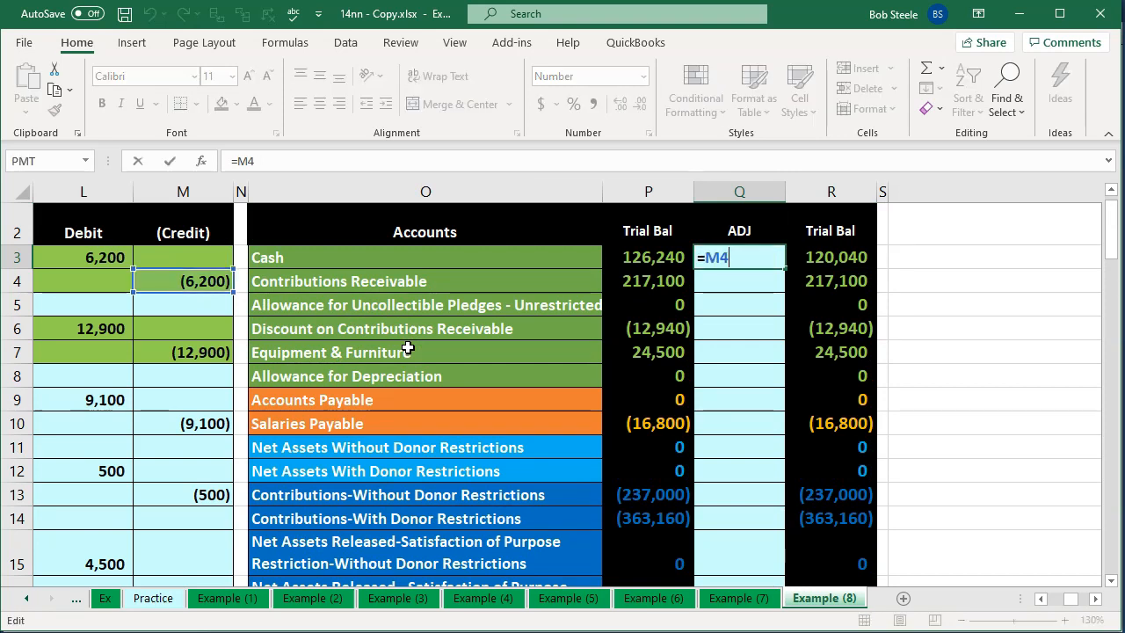
{"action": "type", "text": "+"}
{"action": "key", "text": "Left"}
{"action": "key", "text": "Left"}
{"action": "key", "text": "Left"}
{"action": "key", "text": "Left"}
{"action": "key", "text": "Left"}
{"action": "key", "text": "Left"}
{"action": "key", "text": "Left"}
{"action": "key", "text": "Down"}
{"action": "key", "text": "Down"}
{"action": "key", "text": "Down"}
{"action": "key", "text": "Right"}
{"action": "key", "text": "Right"}
{"action": "key", "text": "Right"}
{"action": "key", "text": "Down"}
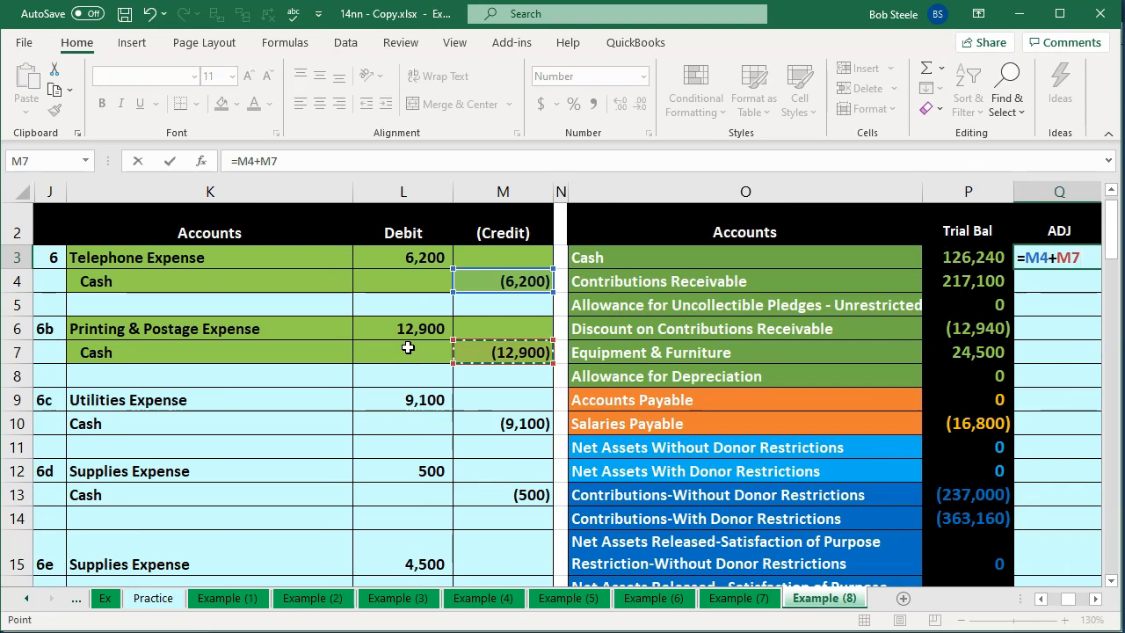
{"action": "key", "text": "Return"}
Fill the Utilities Expense journal entry, cells K9:M10, with the same light green
{"action": "key", "text": "Right"}
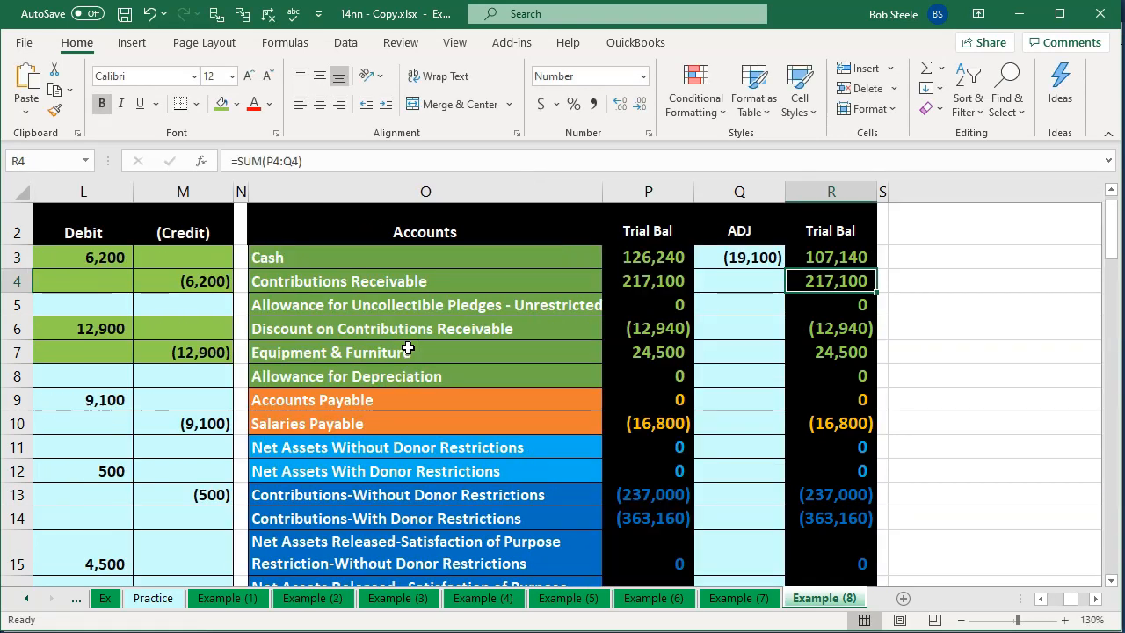
{"action": "key", "text": "Up"}
{"action": "key", "text": "Left"}
{"action": "key", "text": "Left"}
{"action": "key", "text": "Left"}
{"action": "key", "text": "Left"}
{"action": "key", "text": "Left"}
{"action": "key", "text": "Left"}
{"action": "key", "text": "Left"}
{"action": "key", "text": "Left"}
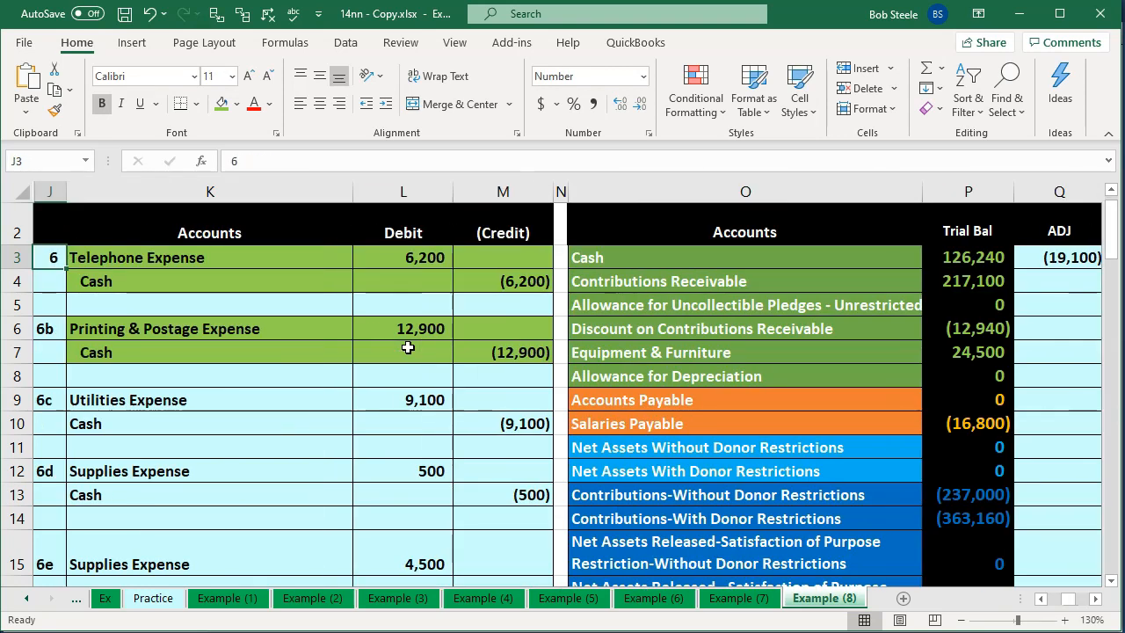
{"action": "left_click_drag", "start_coordinate": [254, 409], "coordinate": [497, 422]}
{"action": "right_click", "coordinate": [492, 422]}
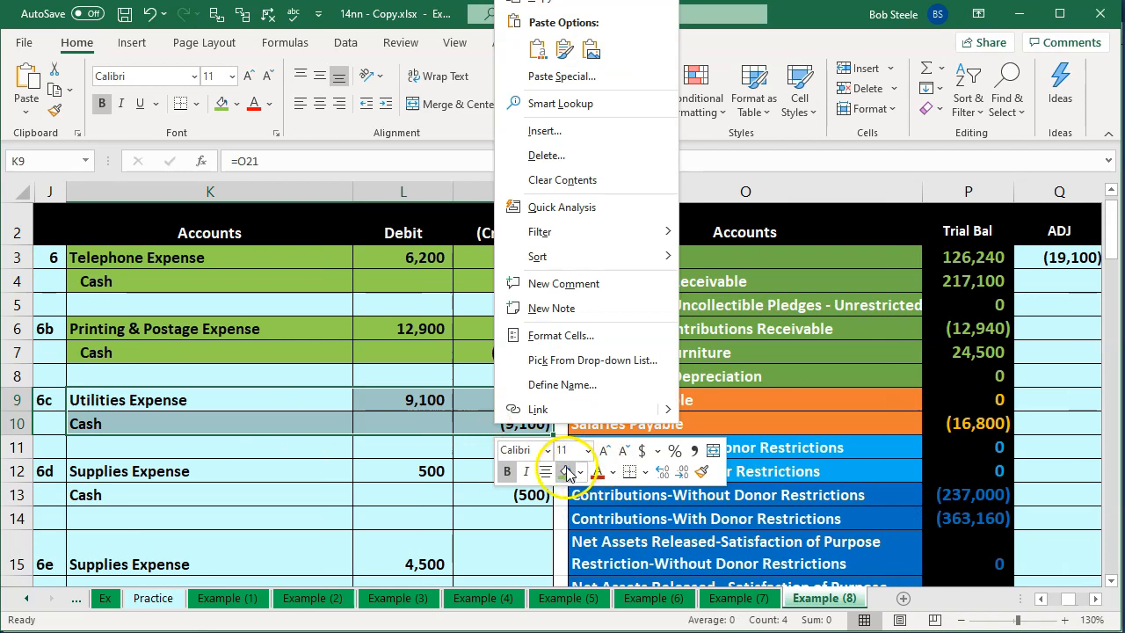
{"action": "left_click", "coordinate": [565, 471]}
{"action": "left_click_drag", "start_coordinate": [404, 457], "coordinate": [402, 467]}
Post the utilities debit to the trial balance by entering =L9 in the Utilities Expense adjustment cell Q21
{"action": "left_click", "coordinate": [394, 505]}
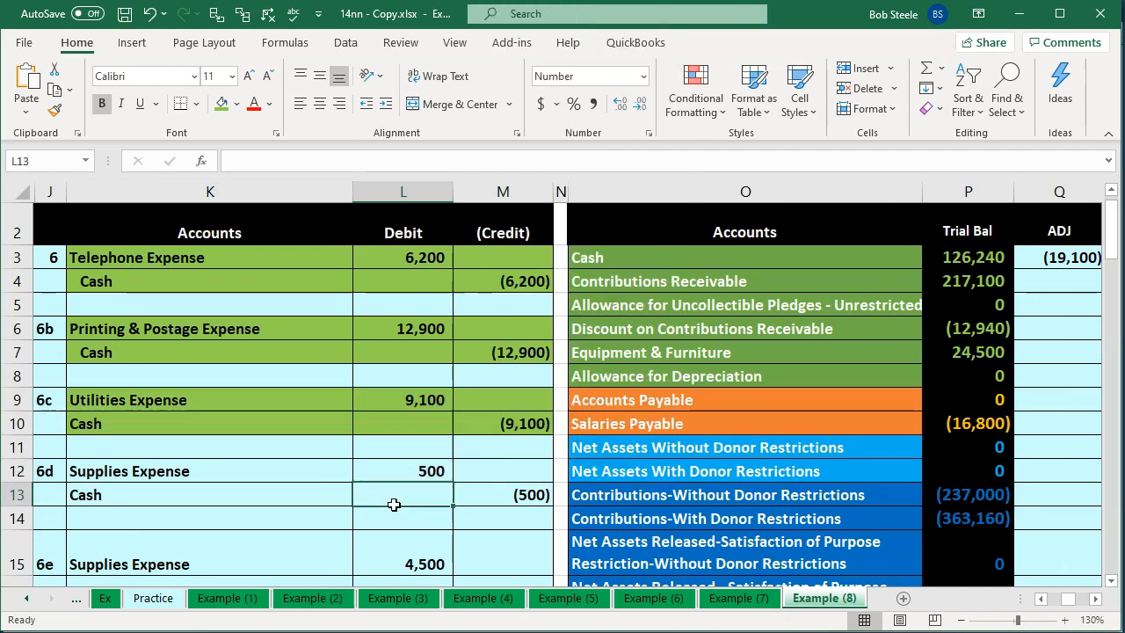
{"action": "key", "text": "Down"}
{"action": "key", "text": "Down"}
{"action": "key", "text": "Down"}
{"action": "key", "text": "Down"}
{"action": "key", "text": "Down"}
{"action": "key", "text": "Down"}
{"action": "key", "text": "Down"}
{"action": "key", "text": "Down"}
{"action": "key", "text": "Down"}
{"action": "key", "text": "Down"}
{"action": "key", "text": "Down"}
{"action": "key", "text": "Right"}
{"action": "key", "text": "Right"}
{"action": "key", "text": "Right"}
{"action": "key", "text": "Up"}
{"action": "key", "text": "Up"}
{"action": "key", "text": "Up"}
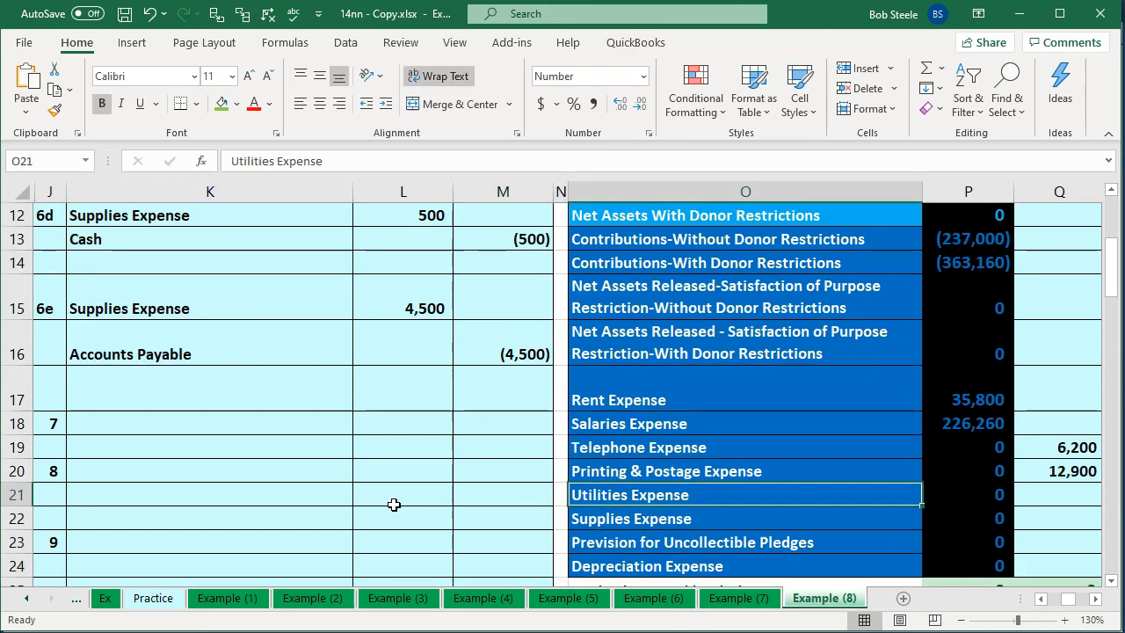
{"action": "key", "text": "Right"}
{"action": "key", "text": "Right"}
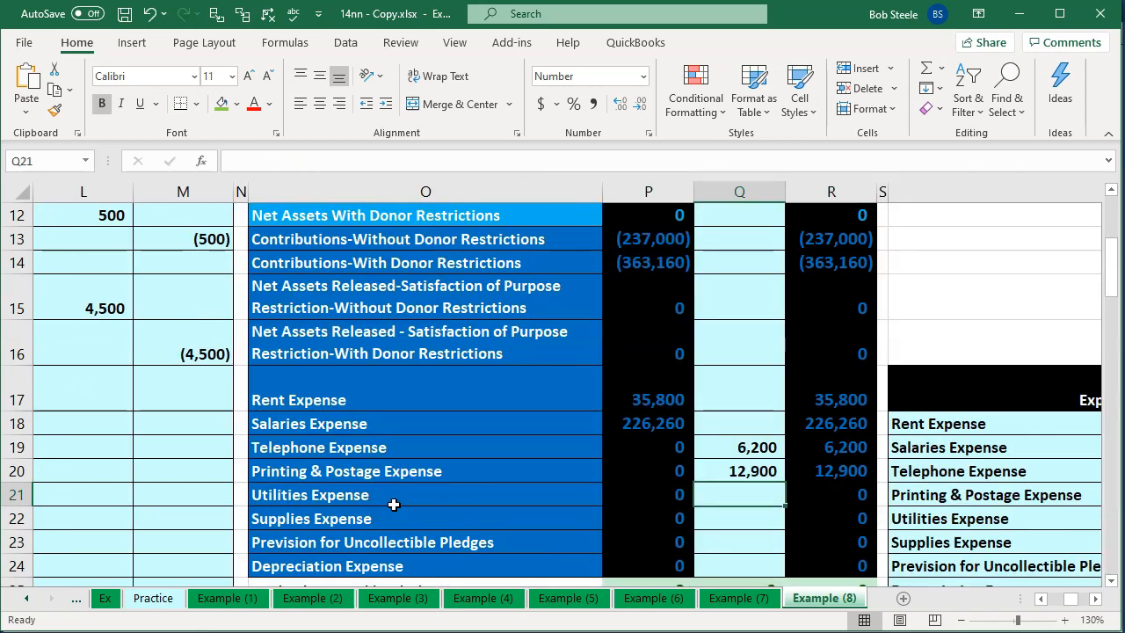
{"action": "type", "text": "="}
{"action": "key", "text": "Left"}
{"action": "key", "text": "Left"}
{"action": "key", "text": "Left"}
{"action": "key", "text": "Left"}
{"action": "key", "text": "Left"}
{"action": "key", "text": "Left"}
{"action": "key", "text": "Left"}
{"action": "key", "text": "Up"}
{"action": "key", "text": "Up"}
{"action": "key", "text": "Up"}
{"action": "key", "text": "Up"}
{"action": "key", "text": "Up"}
{"action": "key", "text": "Up"}
{"action": "key", "text": "Up"}
{"action": "key", "text": "Up"}
{"action": "key", "text": "Up"}
{"action": "key", "text": "Up"}
{"action": "key", "text": "Up"}
{"action": "key", "text": "Up"}
{"action": "key", "text": "Up"}
{"action": "key", "text": "Up"}
{"action": "key", "text": "Up"}
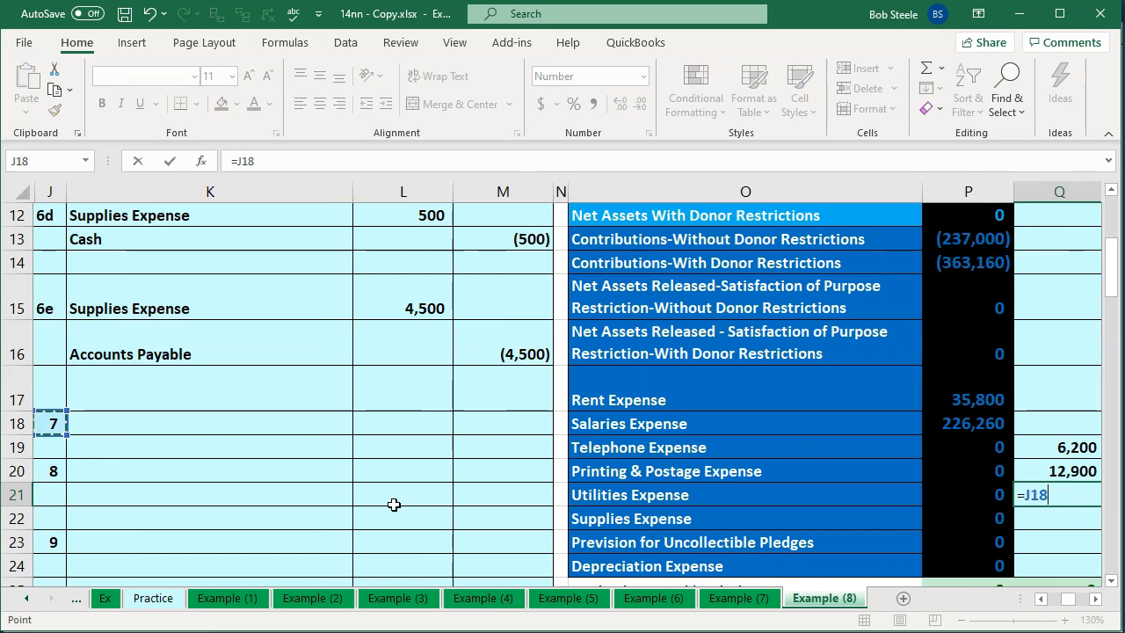
{"action": "key", "text": "Down"}
{"action": "key", "text": "Down"}
{"action": "key", "text": "Down"}
{"action": "key", "text": "Right"}
{"action": "key", "text": "Right"}
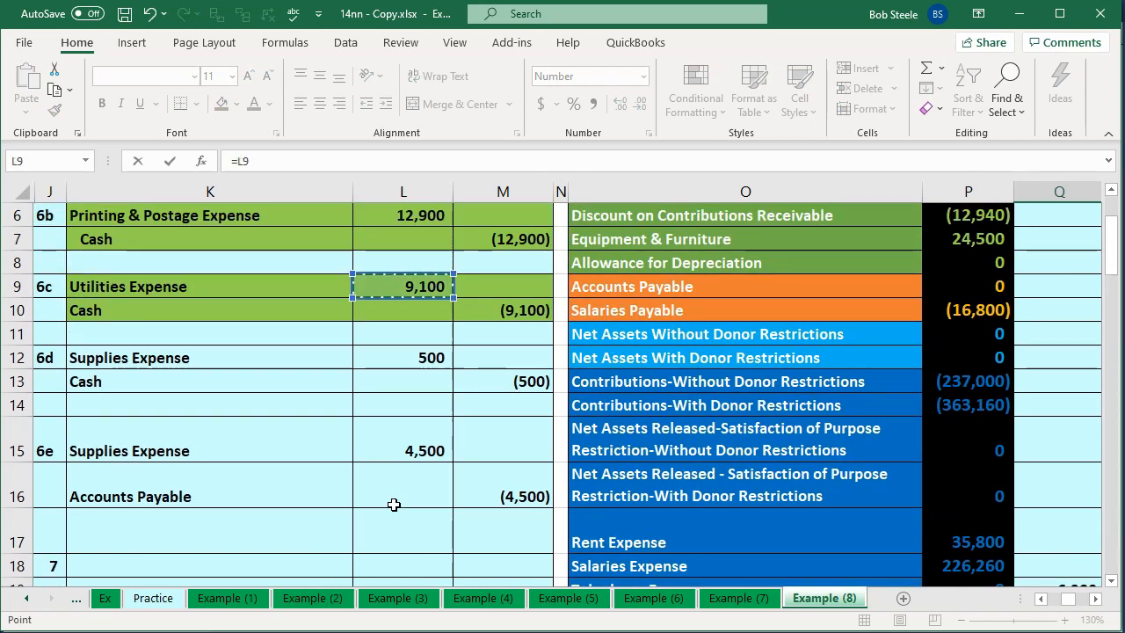
{"action": "key", "text": "Return"}
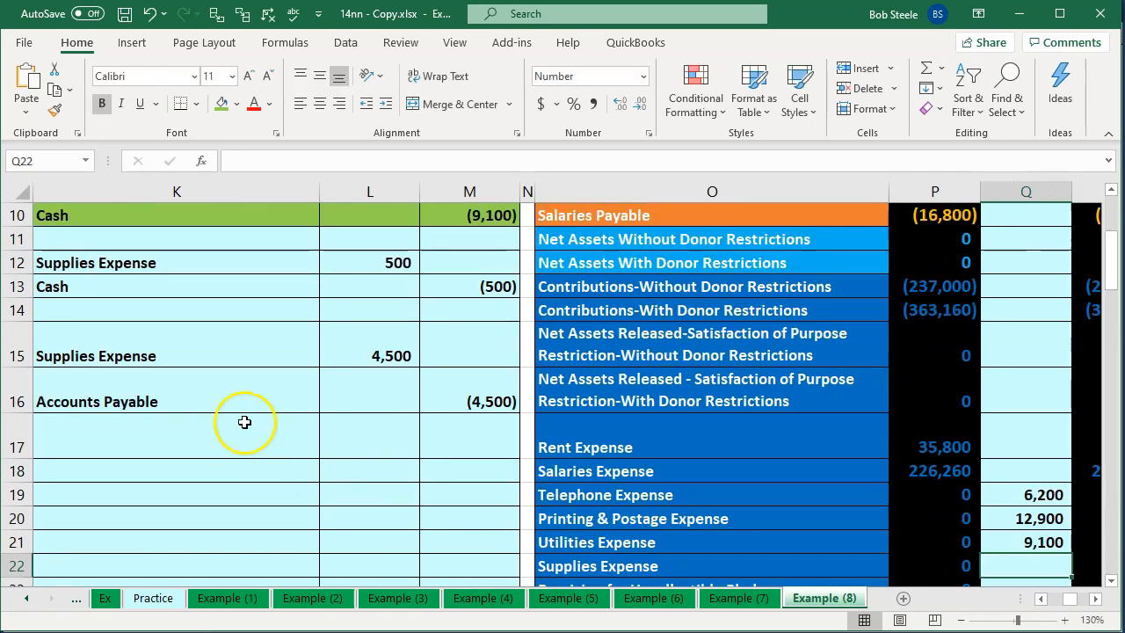
Add the utilities entry's cash credit to the Cash adjustment in Q3, making the formula =M4+M7+M10
{"action": "scroll", "coordinate": [245, 422], "scroll_direction": "up", "scroll_amount": 2}
{"action": "left_click", "coordinate": [285, 353]}
{"action": "key", "text": "Right"}
{"action": "key", "text": "Right"}
{"action": "key", "text": "Right"}
{"action": "key", "text": "Right"}
{"action": "key", "text": "Right"}
{"action": "key", "text": "Right"}
{"action": "key", "text": "Right"}
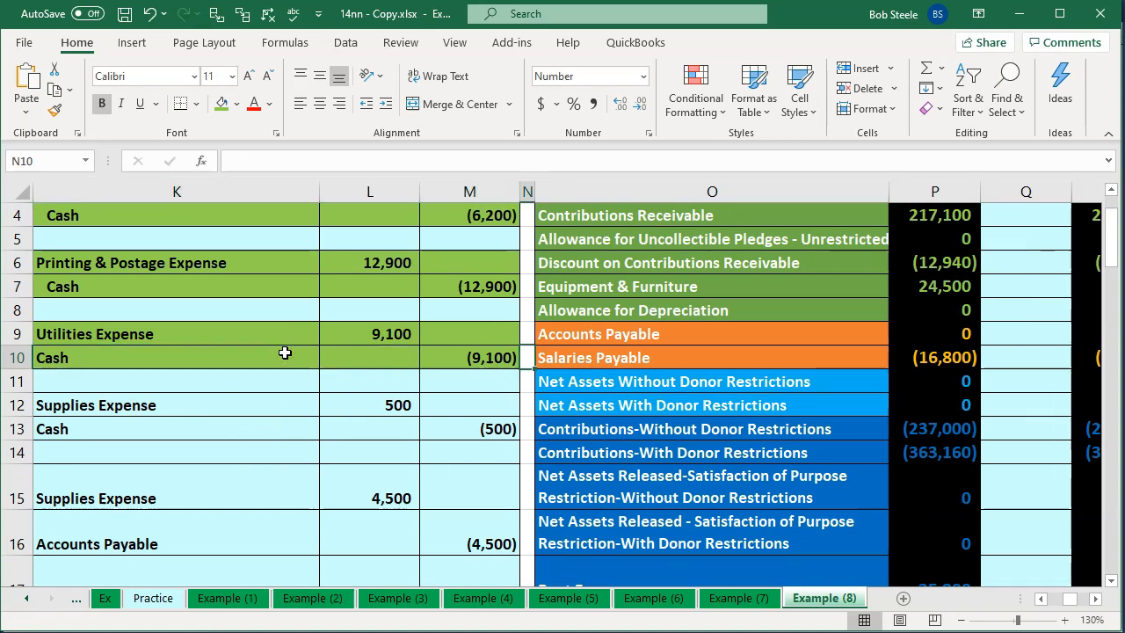
{"action": "key", "text": "Up"}
{"action": "key", "text": "Up"}
{"action": "key", "text": "Up"}
{"action": "key", "text": "Up"}
{"action": "key", "text": "Up"}
{"action": "key", "text": "Up"}
{"action": "key", "text": "Up"}
{"action": "key", "text": "Up"}
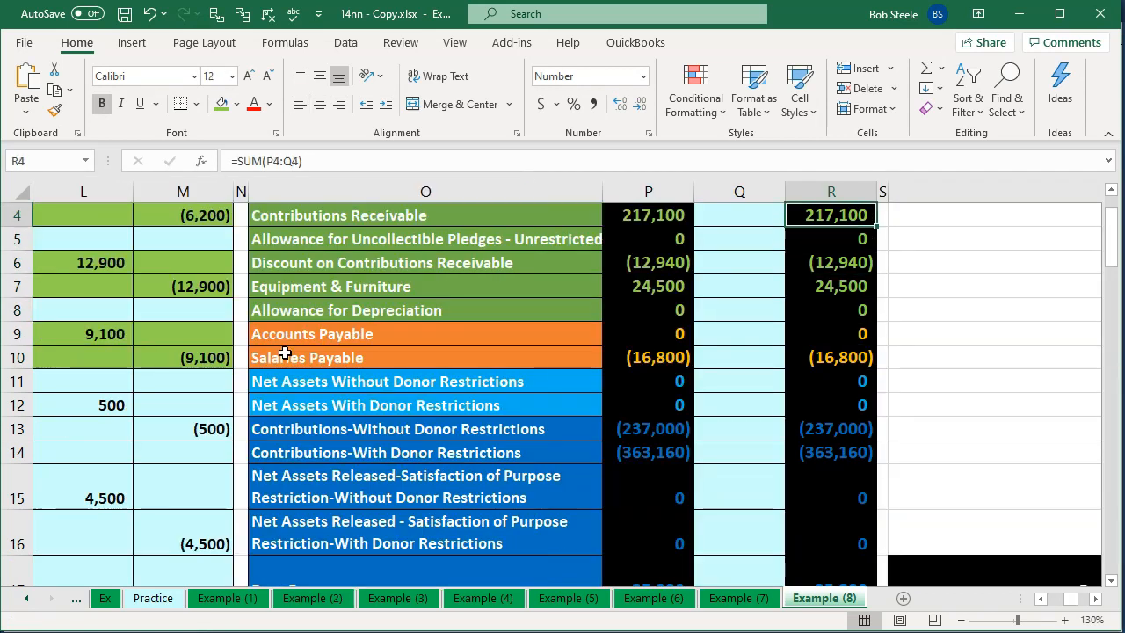
{"action": "key", "text": "Down"}
{"action": "key", "text": "Left"}
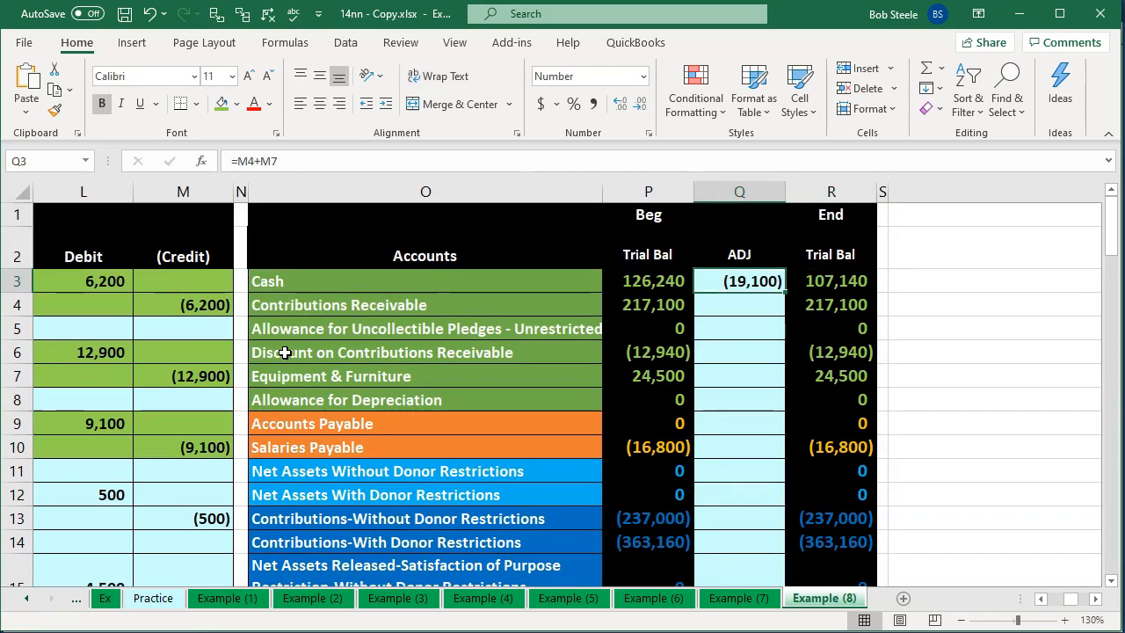
{"action": "key", "text": "F2"}
{"action": "type", "text": "+"}
{"action": "key", "text": "Left"}
{"action": "key", "text": "Left"}
{"action": "key", "text": "Left"}
{"action": "key", "text": "Left"}
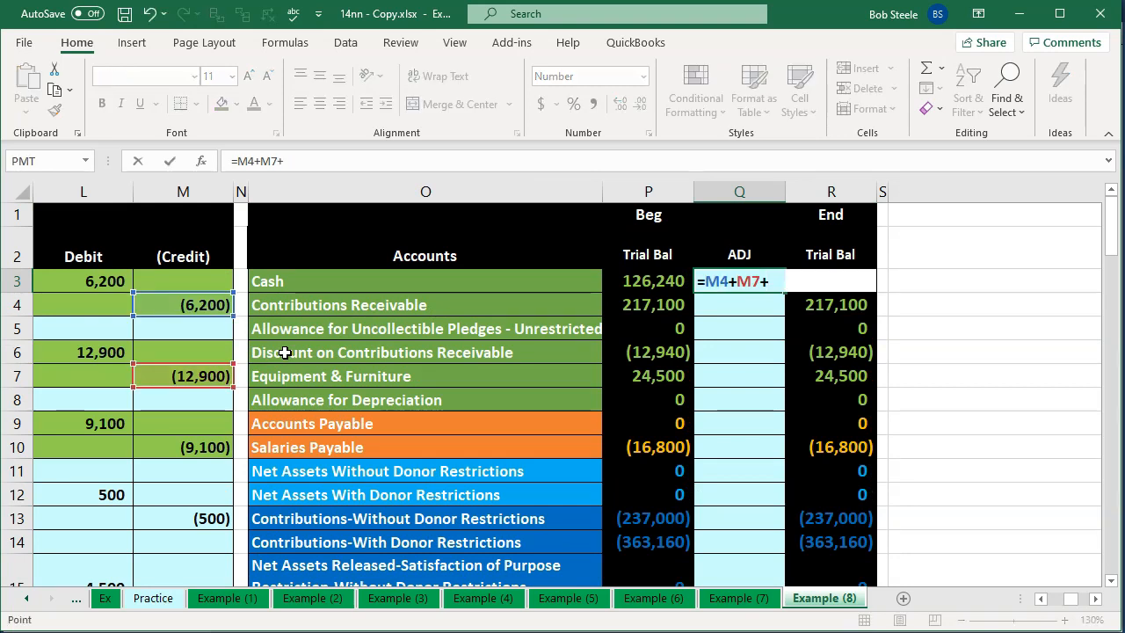
{"action": "key", "text": "Left"}
{"action": "key", "text": "Left"}
{"action": "key", "text": "Down"}
{"action": "key", "text": "Down"}
{"action": "key", "text": "Down"}
{"action": "key", "text": "Down"}
{"action": "key", "text": "Down"}
{"action": "key", "text": "Down"}
{"action": "key", "text": "Down"}
{"action": "key", "text": "Right"}
{"action": "key", "text": "Right"}
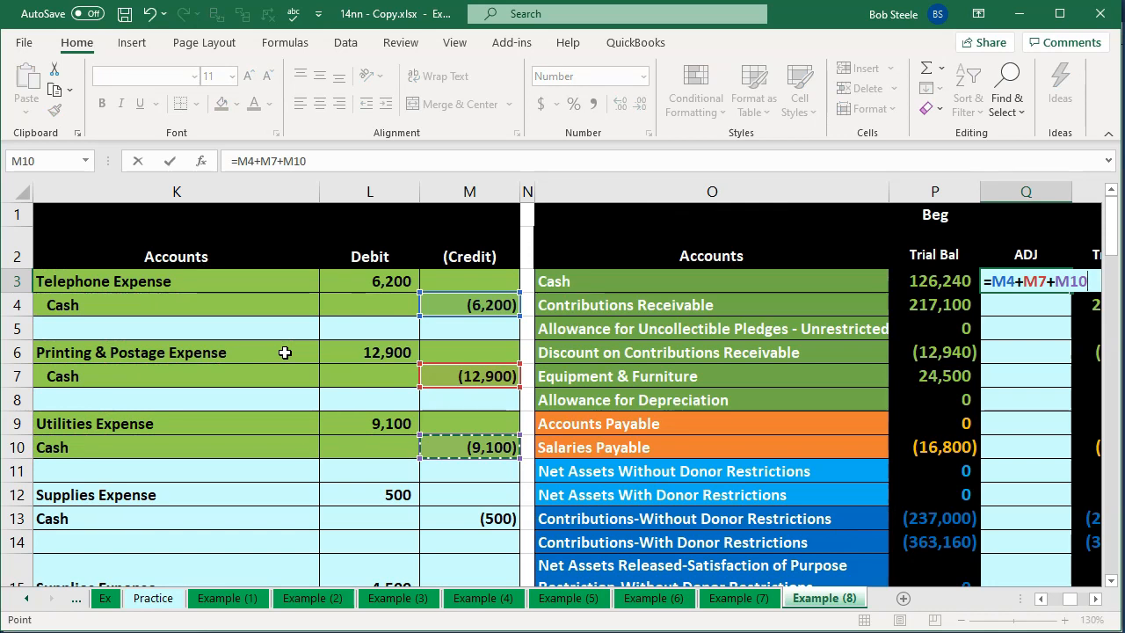
{"action": "key", "text": "Return"}
{"action": "key", "text": "Right"}
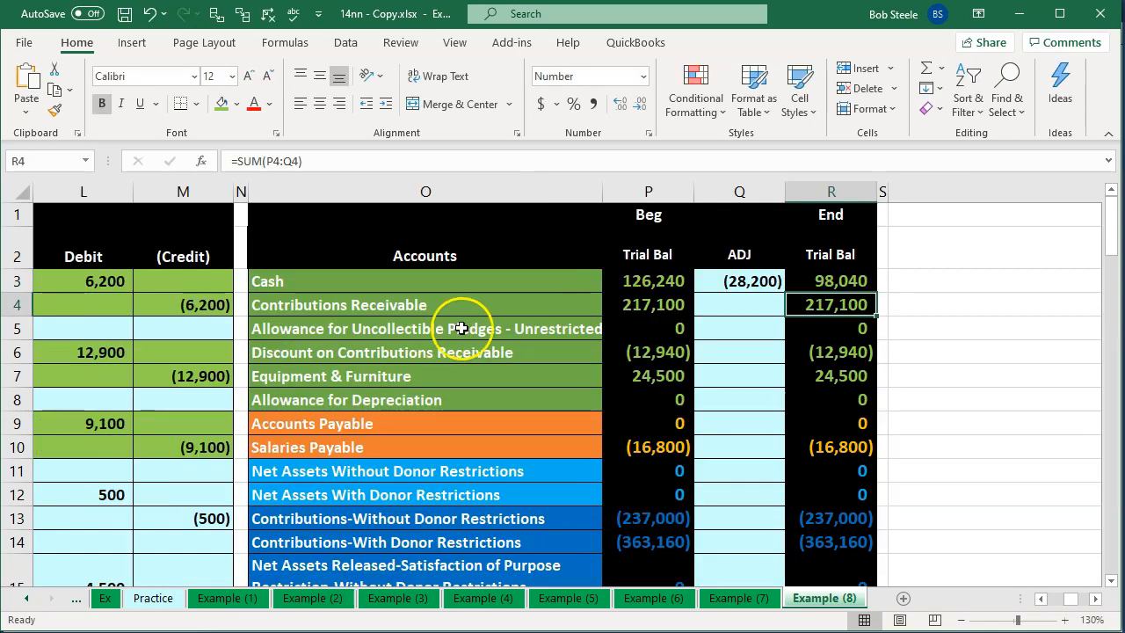
Fill the first Supplies Expense journal entry, cells K12:M13, with the same light green
{"action": "scroll", "coordinate": [648, 404], "scroll_direction": "down", "scroll_amount": 4}
{"action": "scroll", "coordinate": [651, 407], "scroll_direction": "up", "scroll_amount": 4}
{"action": "left_click", "coordinate": [495, 436]}
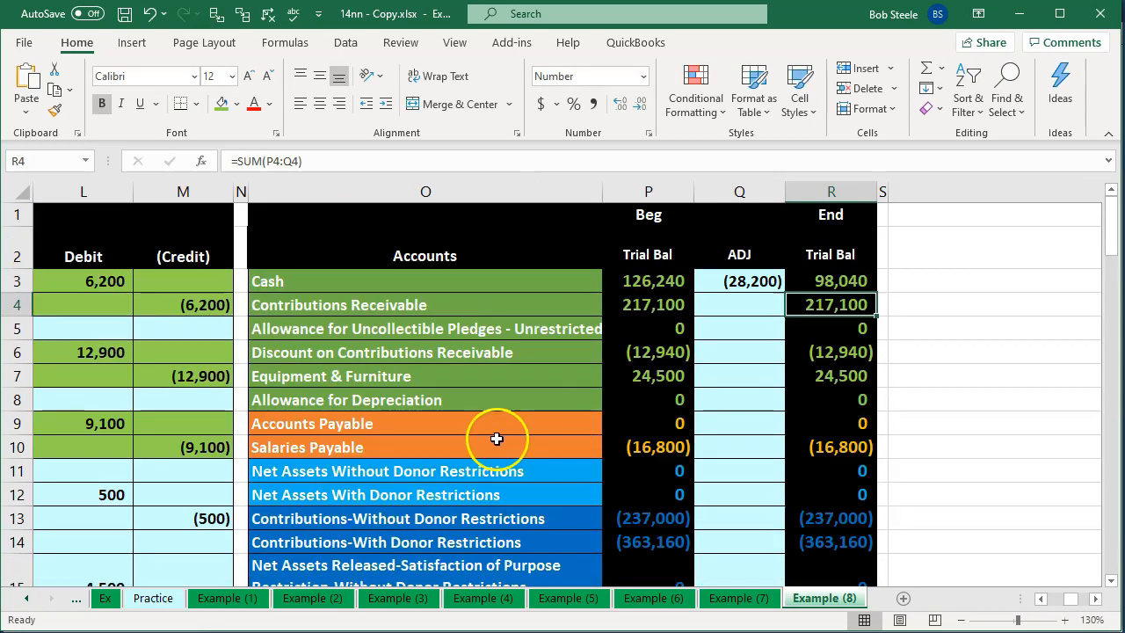
{"action": "key", "text": "Left"}
{"action": "key", "text": "Left"}
{"action": "key", "text": "Left"}
{"action": "key", "text": "Left"}
{"action": "key", "text": "Left"}
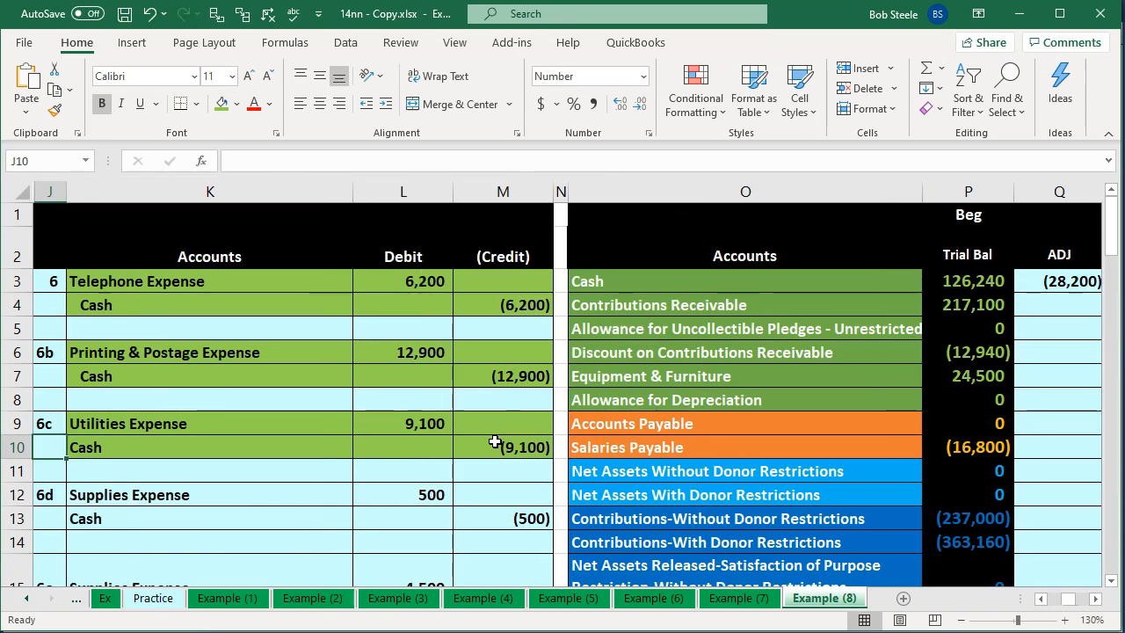
{"action": "scroll", "coordinate": [495, 442], "scroll_direction": "down", "scroll_amount": 1}
{"action": "left_click_drag", "start_coordinate": [284, 396], "coordinate": [534, 444]}
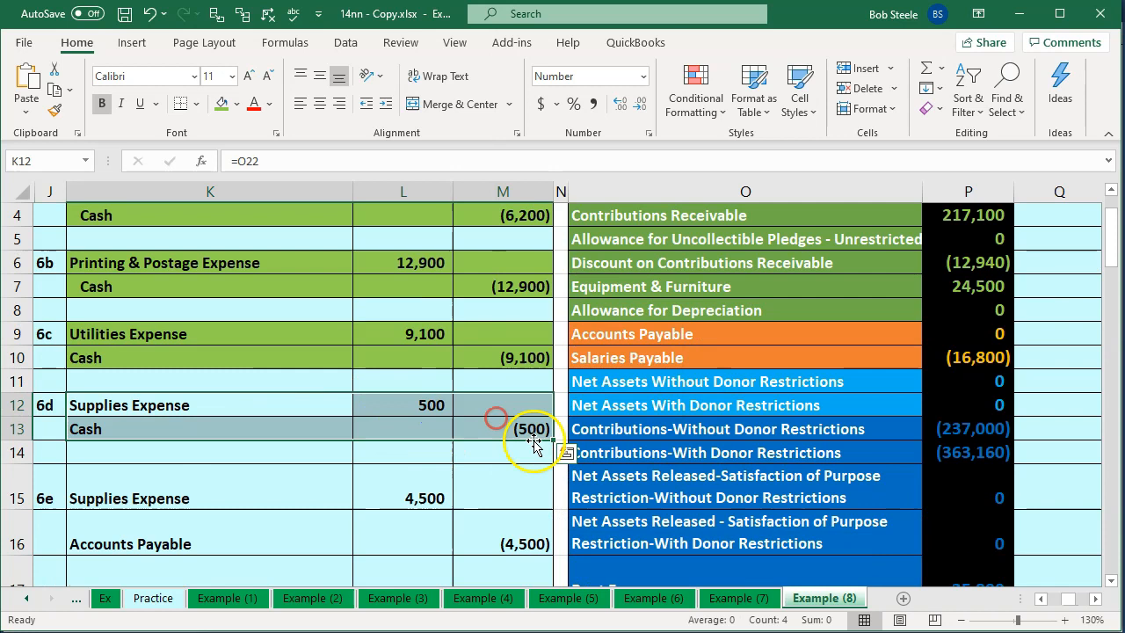
{"action": "right_click", "coordinate": [479, 406]}
{"action": "left_click", "coordinate": [550, 456]}
{"action": "left_click", "coordinate": [387, 420]}
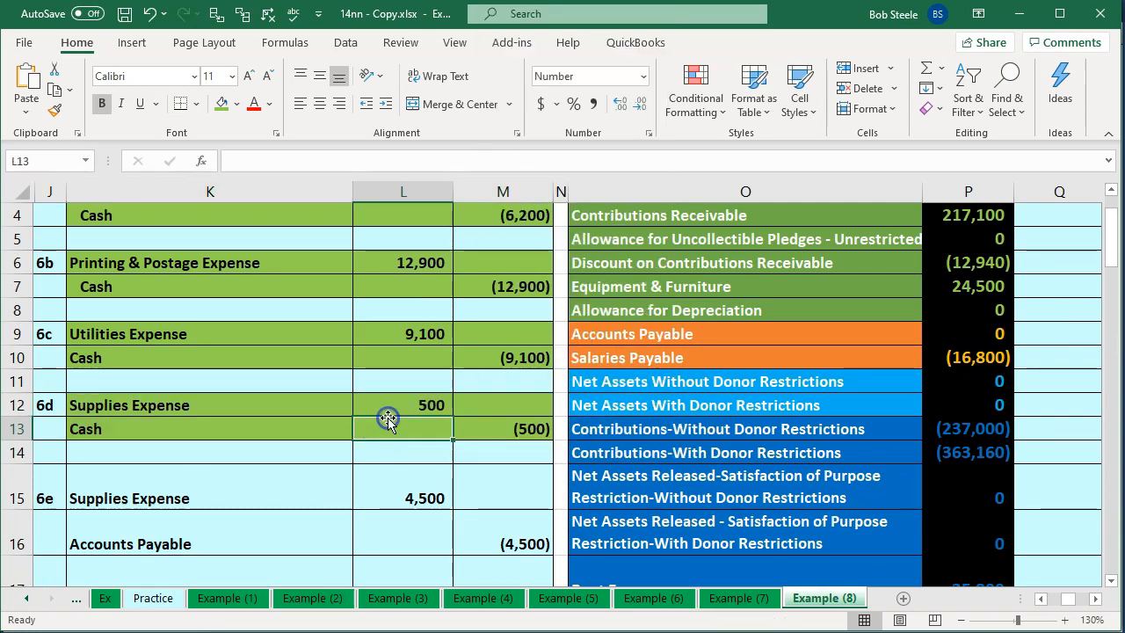
Post the first supplies entry's debit to the trial balance by entering =L12 in the Salaries Expense adjustment cell Q18
{"action": "key", "text": "Right"}
{"action": "key", "text": "Right"}
{"action": "key", "text": "Down"}
{"action": "key", "text": "Down"}
{"action": "key", "text": "Down"}
{"action": "key", "text": "Down"}
{"action": "key", "text": "Down"}
{"action": "key", "text": "Down"}
{"action": "key", "text": "Down"}
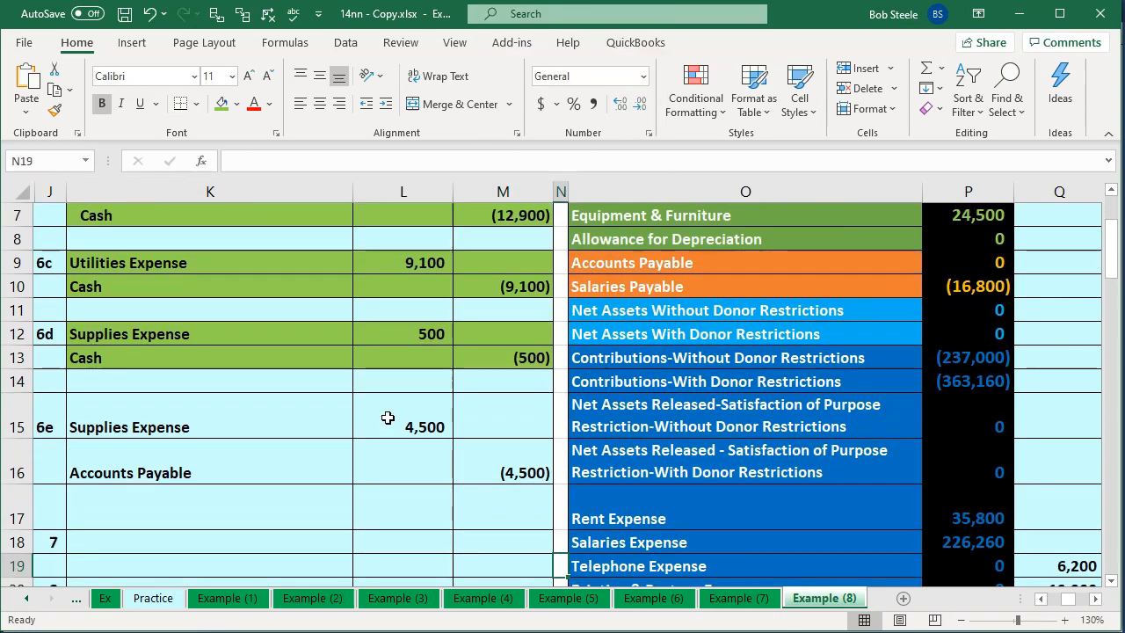
{"action": "key", "text": "Up"}
{"action": "key", "text": "Right"}
{"action": "key", "text": "Right"}
{"action": "key", "text": "Up"}
{"action": "key", "text": "Right"}
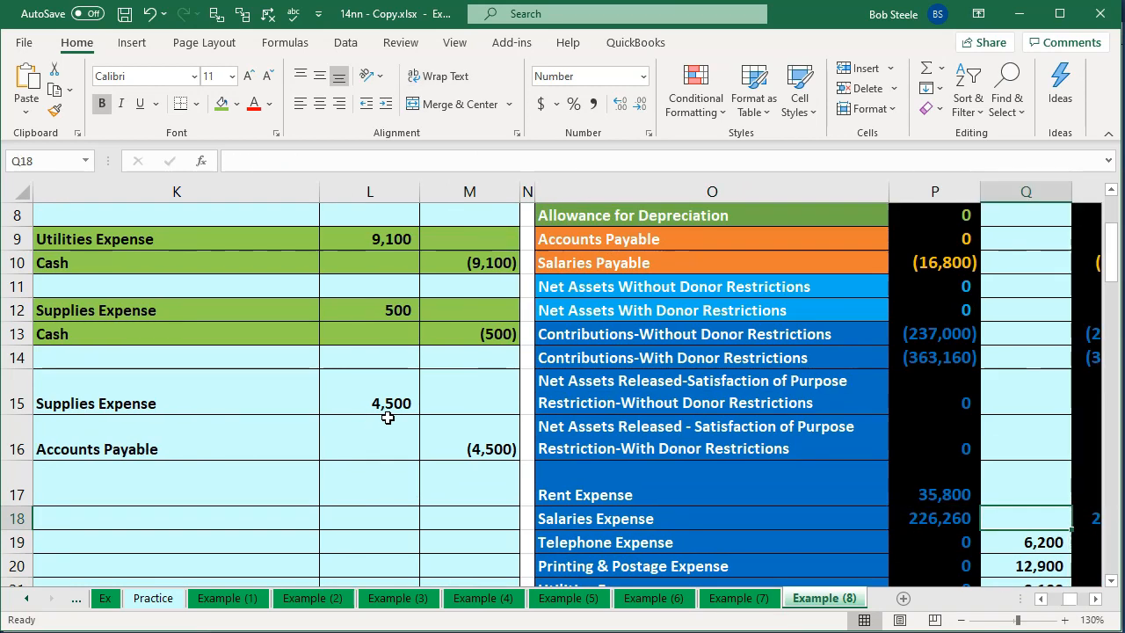
{"action": "type", "text": "="}
{"action": "key", "text": "Left"}
{"action": "key", "text": "Left"}
{"action": "key", "text": "Left"}
{"action": "key", "text": "Left"}
{"action": "key", "text": "Left"}
{"action": "key", "text": "Up"}
{"action": "key", "text": "Up"}
{"action": "key", "text": "Up"}
{"action": "key", "text": "Up"}
{"action": "key", "text": "Up"}
{"action": "key", "text": "Up"}
{"action": "key", "text": "Return"}
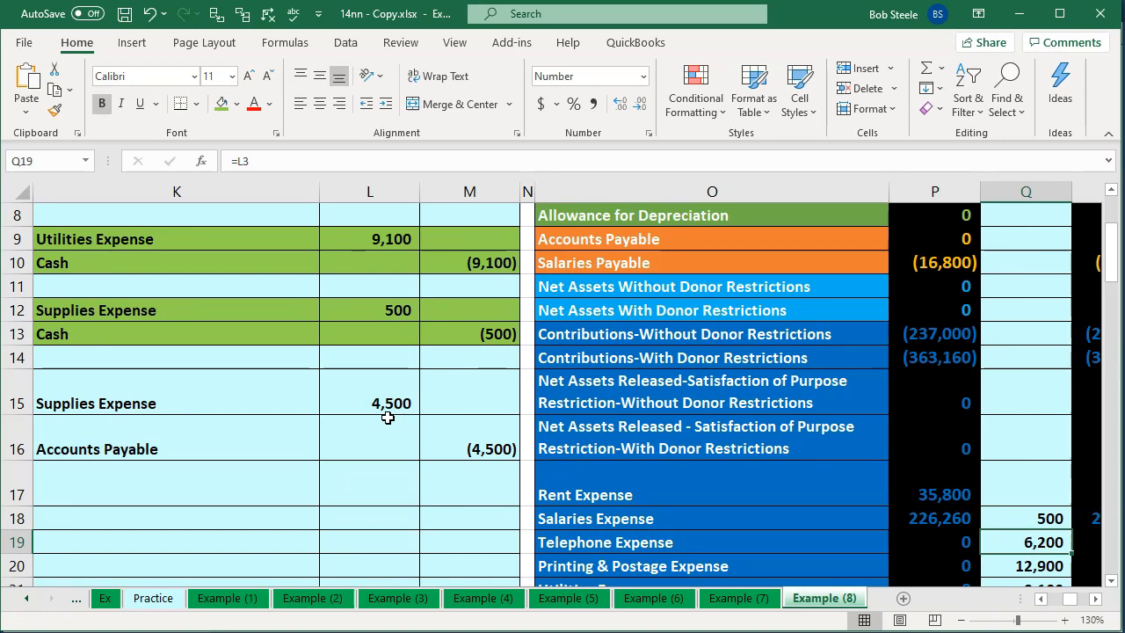
{"action": "key", "text": "Right"}
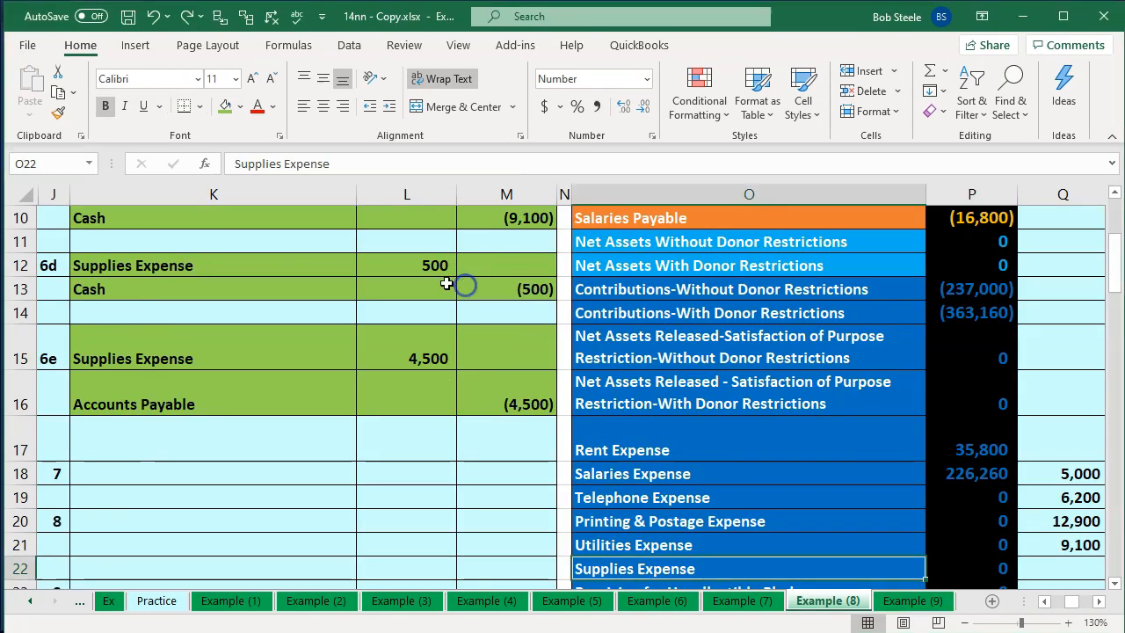
Compare the supplies debit in L12 with the Salaries Expense and Supplies Expense accounts in the trial balance
{"action": "left_click", "coordinate": [428, 266]}
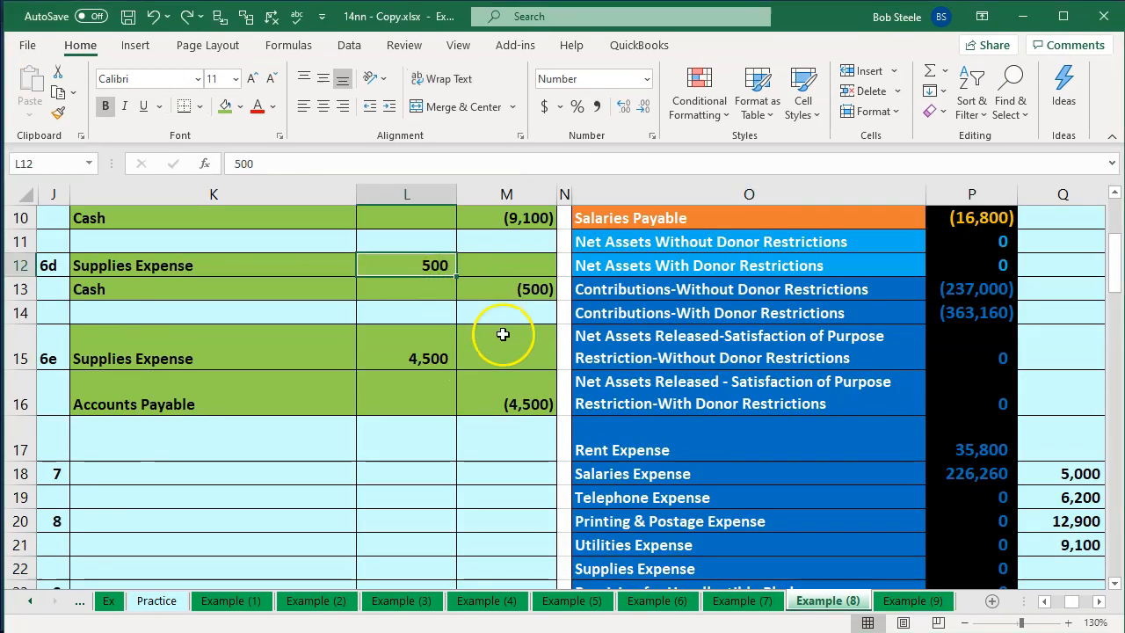
{"action": "left_click", "coordinate": [616, 473]}
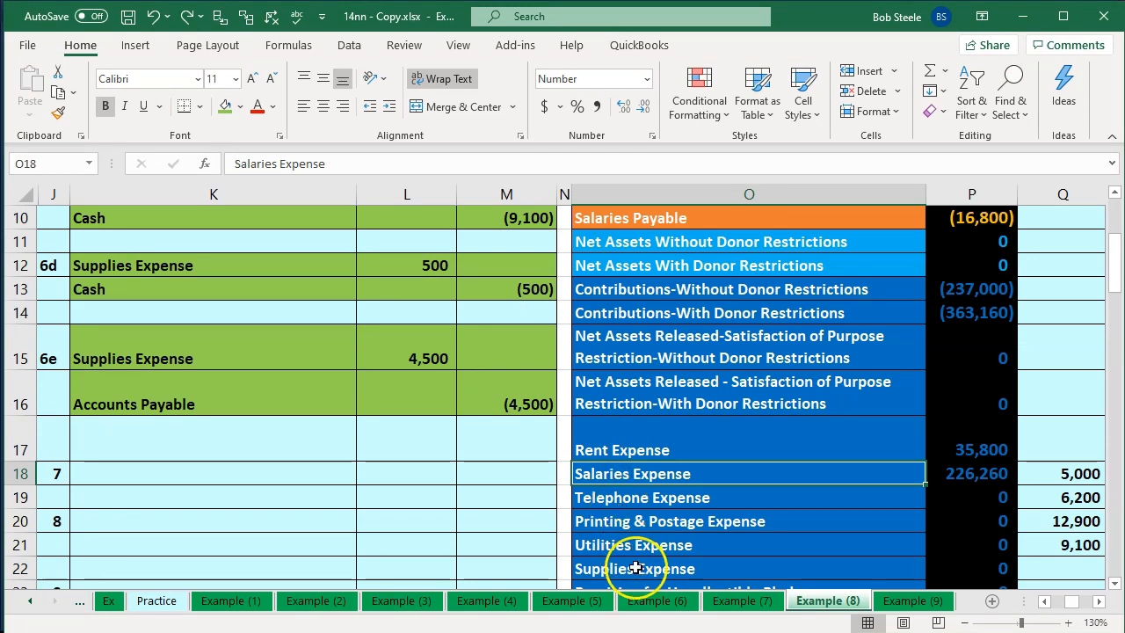
{"action": "left_click", "coordinate": [636, 569]}
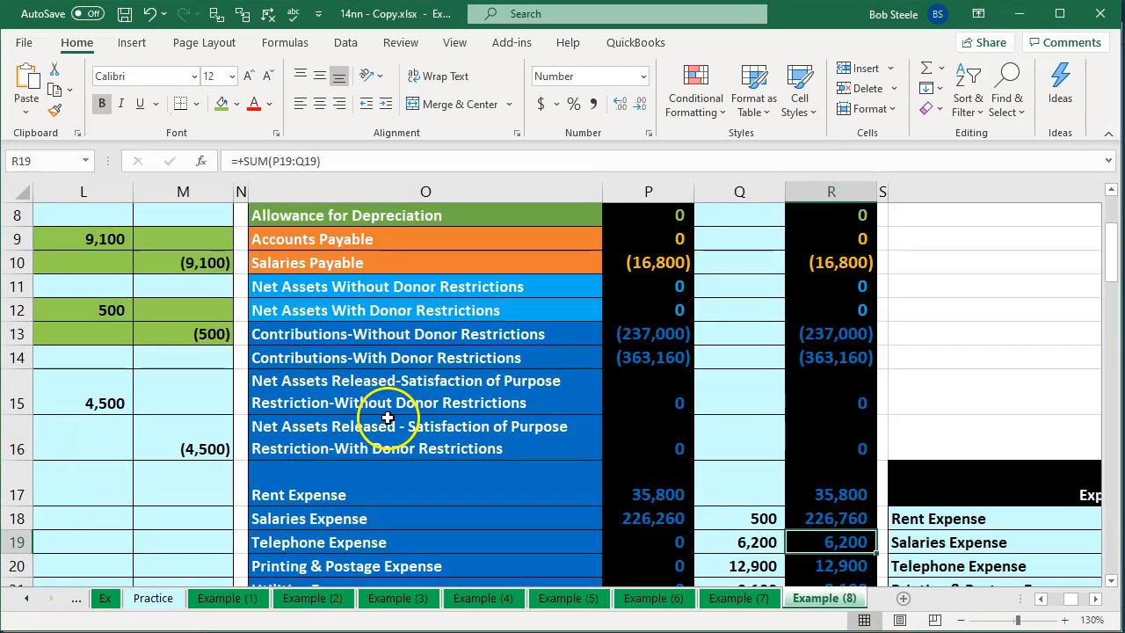
Add the first supplies entry's cash credit to the Cash adjustment in Q3, making the formula =M4+M7+M10+M13
{"action": "scroll", "coordinate": [381, 369], "scroll_direction": "up", "scroll_amount": 2}
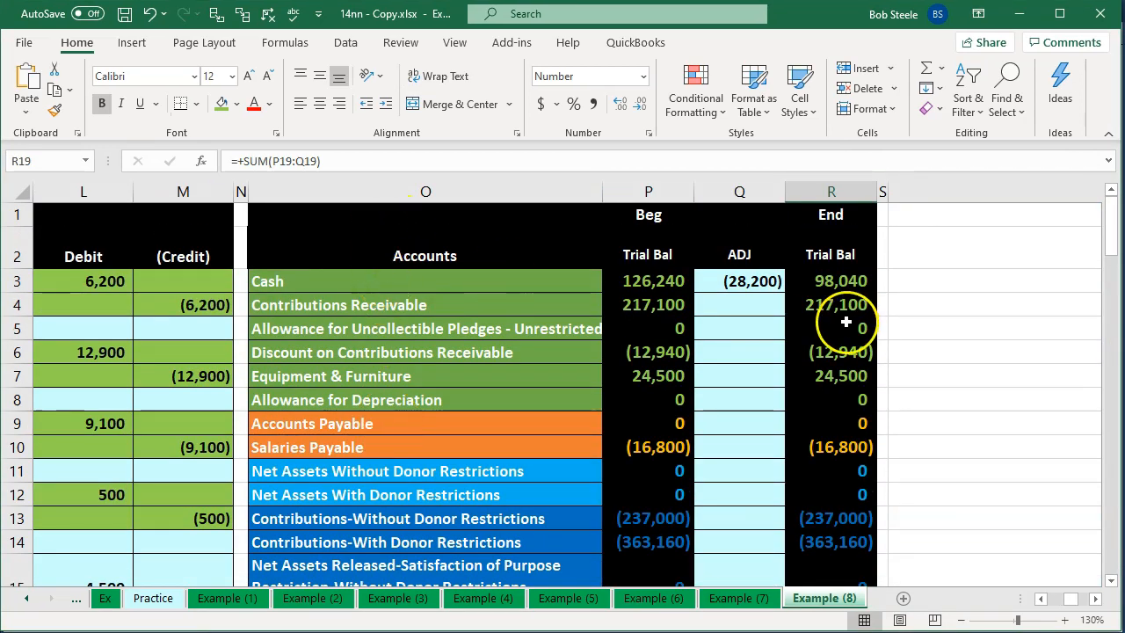
{"action": "double_click", "coordinate": [754, 289]}
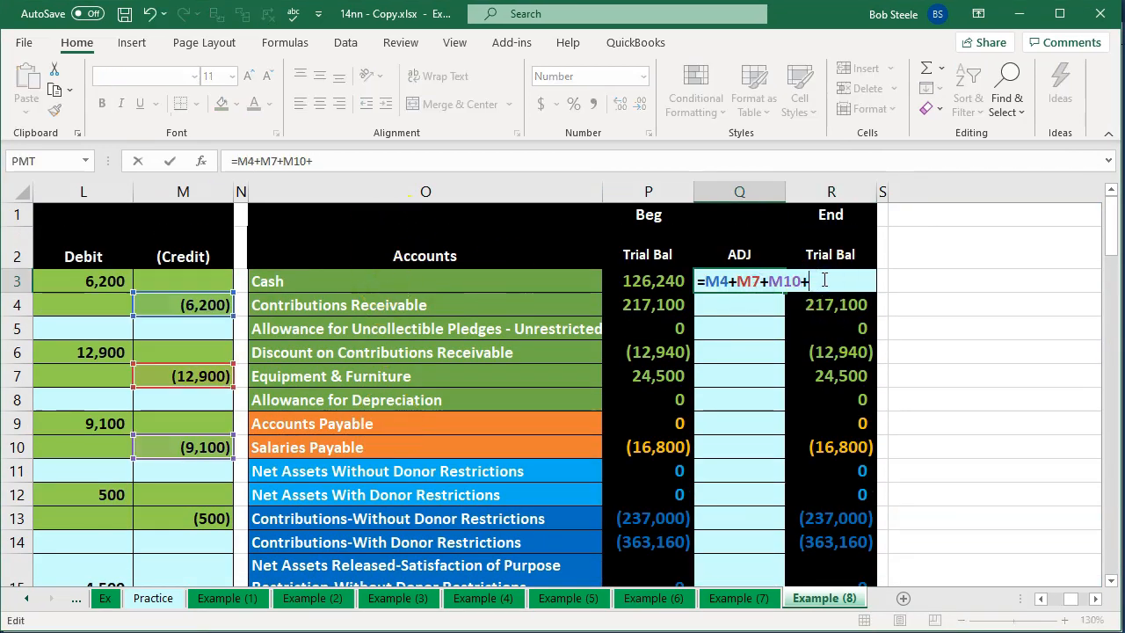
{"action": "type", "text": "+"}
{"action": "key", "text": "Down"}
{"action": "key", "text": "Down"}
{"action": "key", "text": "Down"}
{"action": "key", "text": "Down"}
{"action": "key", "text": "Down"}
{"action": "key", "text": "Down"}
{"action": "key", "text": "Left"}
{"action": "key", "text": "Left"}
{"action": "key", "text": "Left"}
{"action": "key", "text": "Left"}
{"action": "key", "text": "Down"}
{"action": "key", "text": "Down"}
{"action": "key", "text": "Down"}
{"action": "key", "text": "Down"}
{"action": "key", "text": "Return"}
{"action": "key", "text": "Right"}
{"action": "key", "text": "Up"}
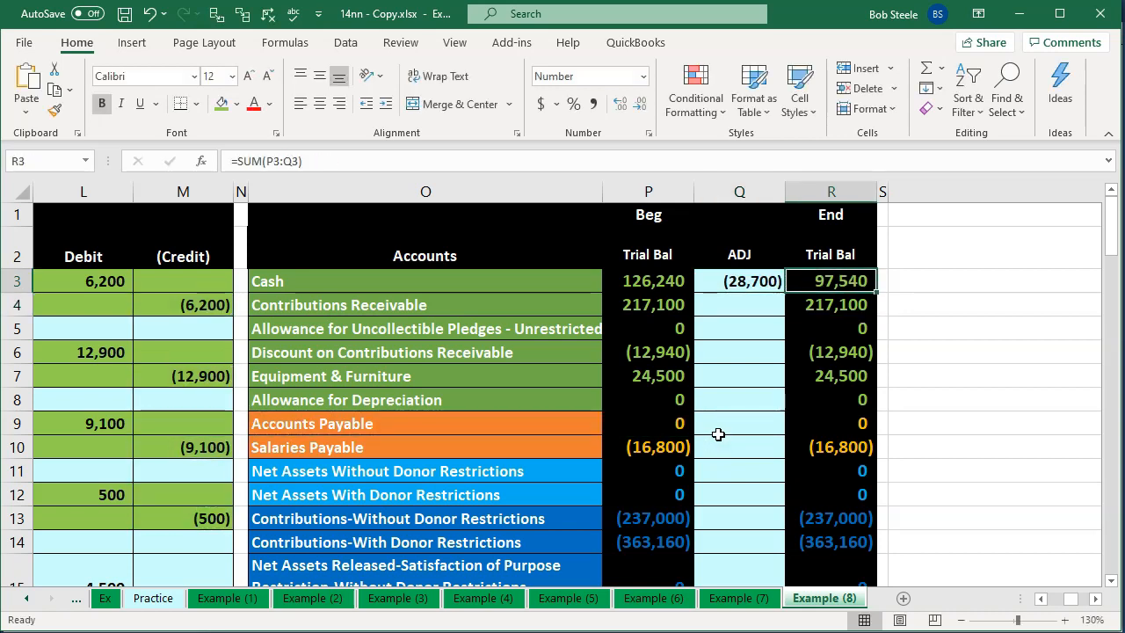
Fill the second Supplies Expense journal entry, cells K15:M16, with the same light green
{"action": "key", "text": "Left"}
{"action": "key", "text": "Left"}
{"action": "key", "text": "Left"}
{"action": "key", "text": "Left"}
{"action": "key", "text": "Left"}
{"action": "key", "text": "Left"}
{"action": "key", "text": "Left"}
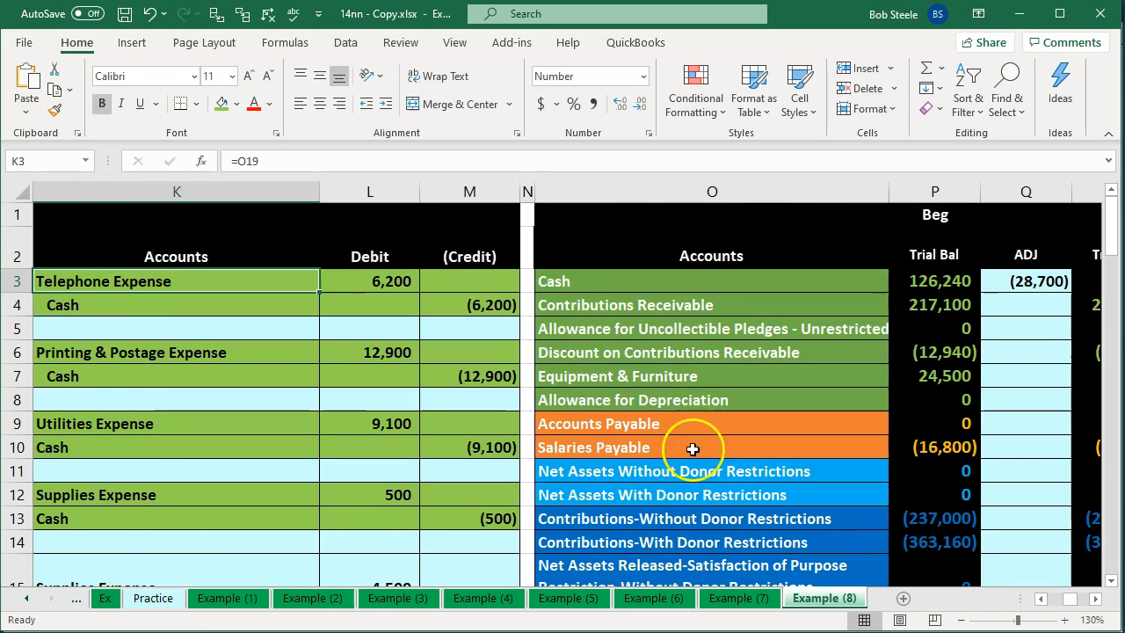
{"action": "scroll", "coordinate": [346, 495], "scroll_direction": "down", "scroll_amount": 2}
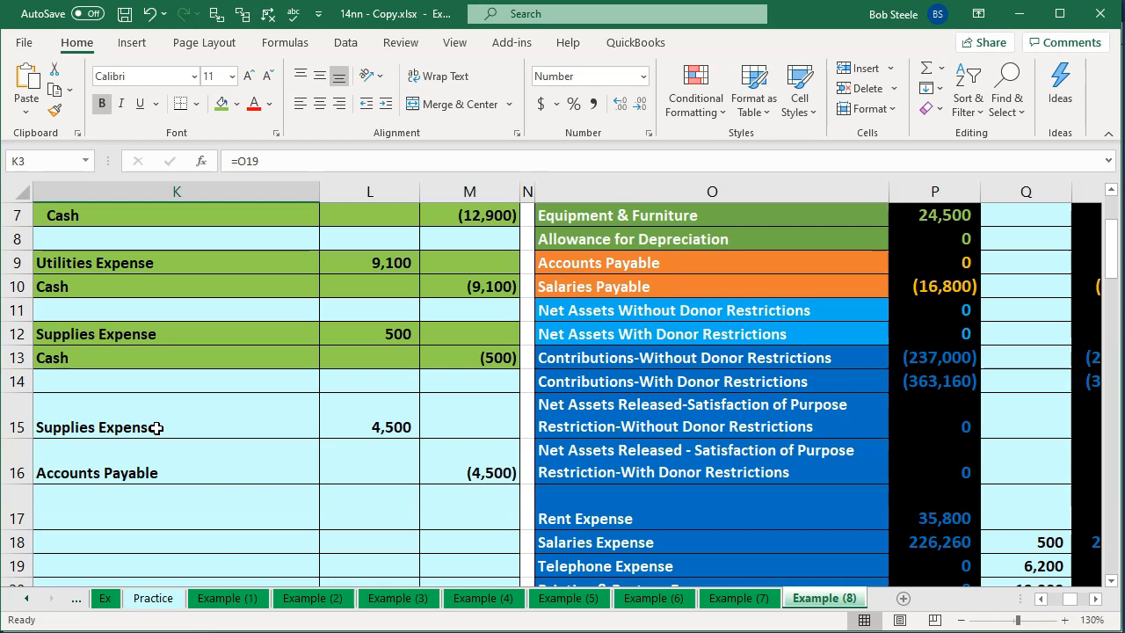
{"action": "left_click_drag", "start_coordinate": [156, 428], "coordinate": [445, 458]}
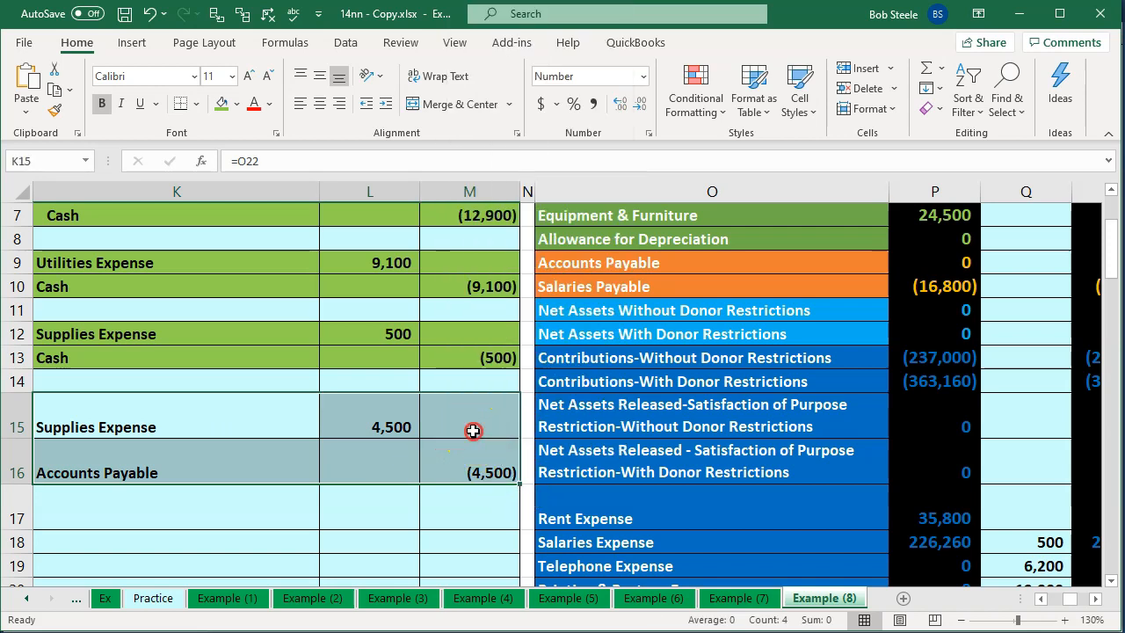
{"action": "right_click", "coordinate": [475, 435]}
{"action": "left_click", "coordinate": [536, 477]}
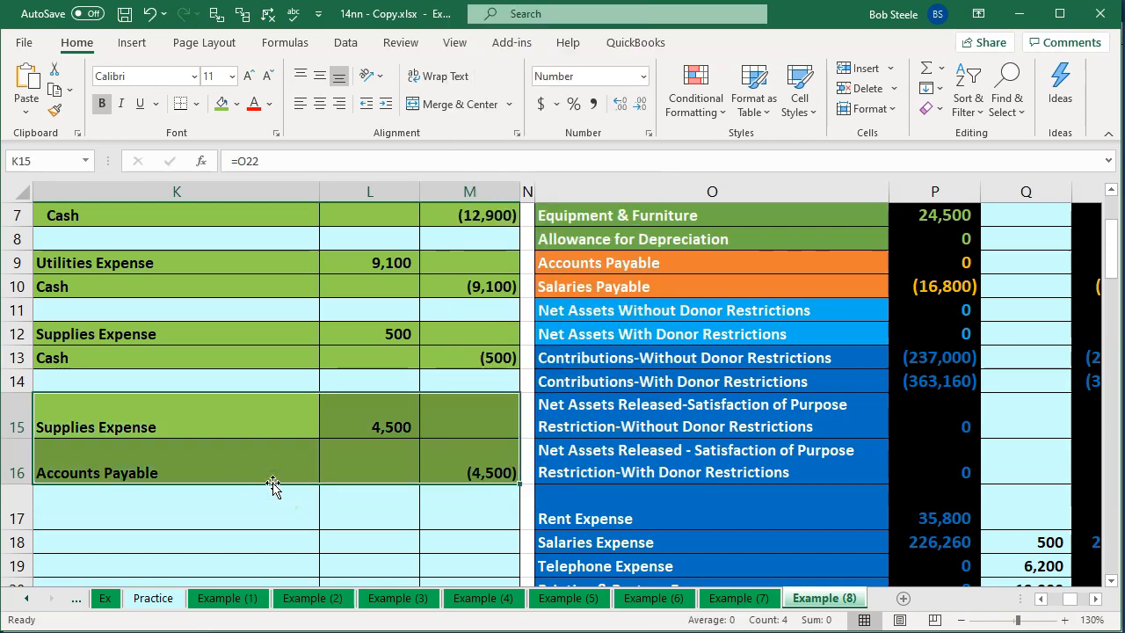
Add the second supplies entry's debit to the Salaries Expense adjustment in Q18, making the formula =L12+L15
{"action": "key", "text": "Right"}
{"action": "key", "text": "Right"}
{"action": "key", "text": "Right"}
{"action": "key", "text": "Down"}
{"action": "key", "text": "Down"}
{"action": "key", "text": "Down"}
{"action": "key", "text": "Right"}
{"action": "key", "text": "Right"}
{"action": "key", "text": "Right"}
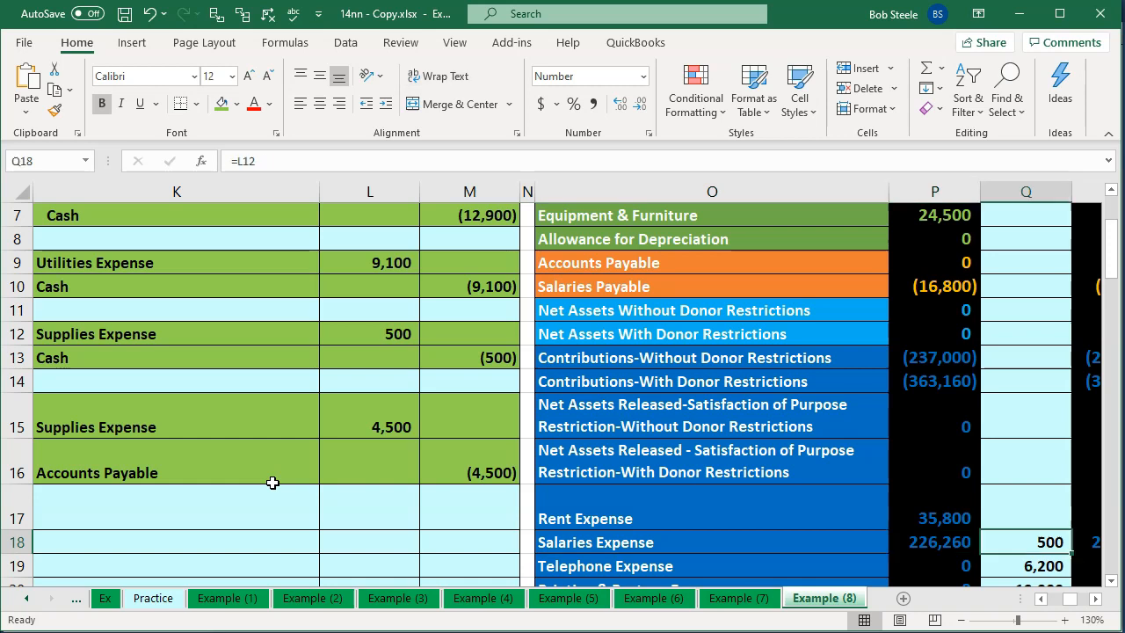
{"action": "key", "text": "F2"}
{"action": "type", "text": "+"}
{"action": "key", "text": "Left"}
{"action": "key", "text": "Left"}
{"action": "key", "text": "Left"}
{"action": "key", "text": "Left"}
{"action": "key", "text": "Left"}
{"action": "key", "text": "Up"}
{"action": "key", "text": "Up"}
{"action": "key", "text": "Up"}
{"action": "key", "text": "Up"}
{"action": "key", "text": "Down"}
{"action": "key", "text": "Return"}
{"action": "key", "text": "Right"}
Post the second supplies entry's credit to the Accounts Payable adjustment in Q9 with the formula =M16
{"action": "key", "text": "Left"}
{"action": "key", "text": "Left"}
{"action": "key", "text": "Up"}
{"action": "key", "text": "Up"}
{"action": "key", "text": "Up"}
{"action": "key", "text": "Up"}
{"action": "key", "text": "Up"}
{"action": "key", "text": "Up"}
{"action": "key", "text": "Up"}
{"action": "key", "text": "Up"}
{"action": "key", "text": "Up"}
{"action": "key", "text": "Up"}
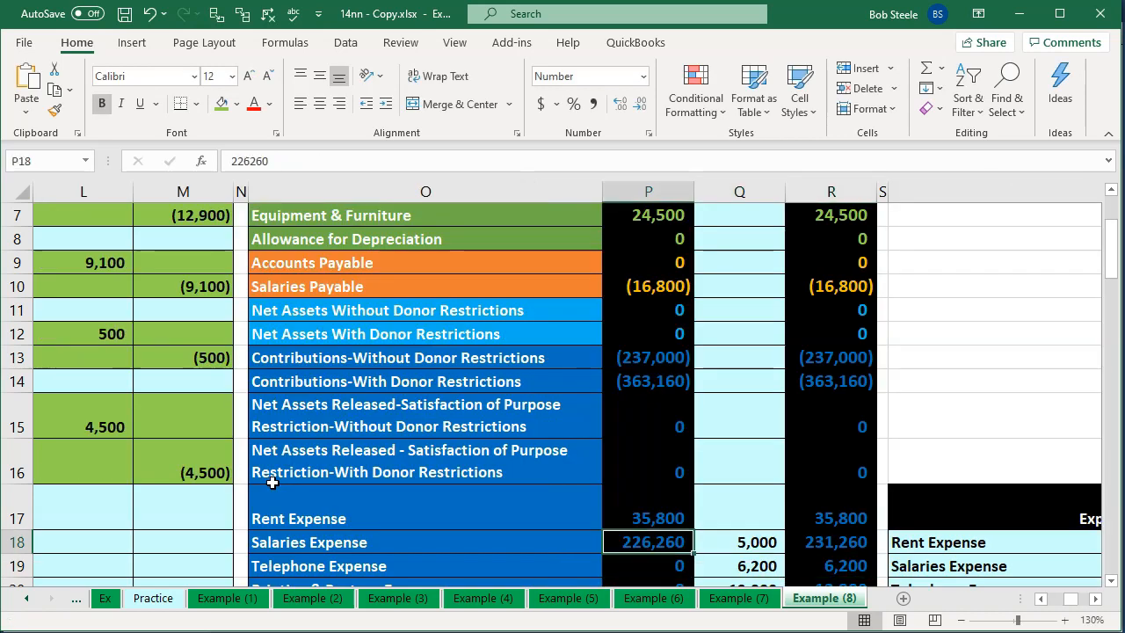
{"action": "key", "text": "Right"}
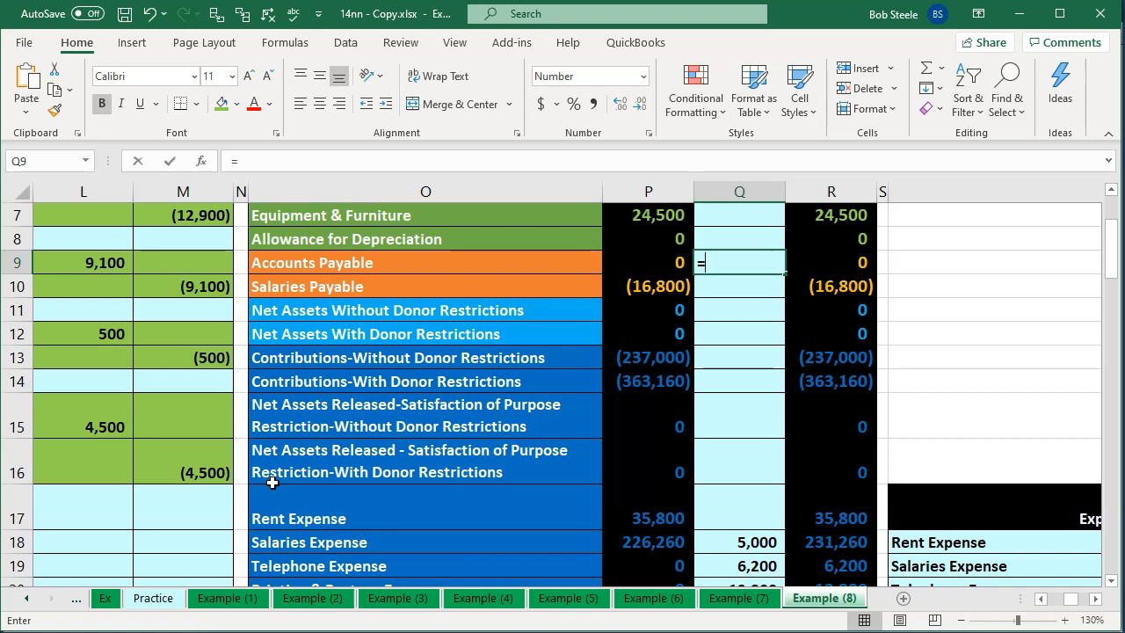
{"action": "type", "text": "="}
{"action": "key", "text": "Left"}
{"action": "key", "text": "Left"}
{"action": "key", "text": "Left"}
{"action": "key", "text": "Left"}
{"action": "key", "text": "Left"}
{"action": "key", "text": "Left"}
{"action": "key", "text": "Down"}
{"action": "key", "text": "Down"}
{"action": "key", "text": "Down"}
{"action": "key", "text": "Down"}
{"action": "key", "text": "Down"}
{"action": "key", "text": "Down"}
{"action": "key", "text": "Down"}
{"action": "key", "text": "Right"}
{"action": "key", "text": "Right"}
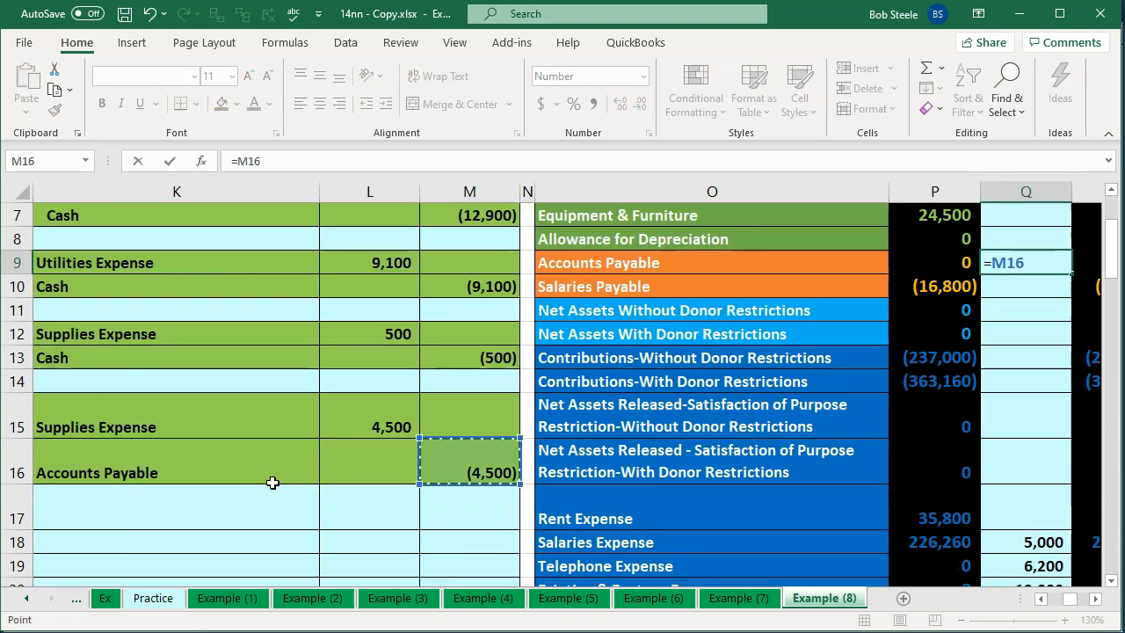
{"action": "key", "text": "Return"}
Check the Accounts Payable ending balance in R9 and the ending trial balance total in R25
{"action": "key", "text": "Right"}
{"action": "key", "text": "Up"}
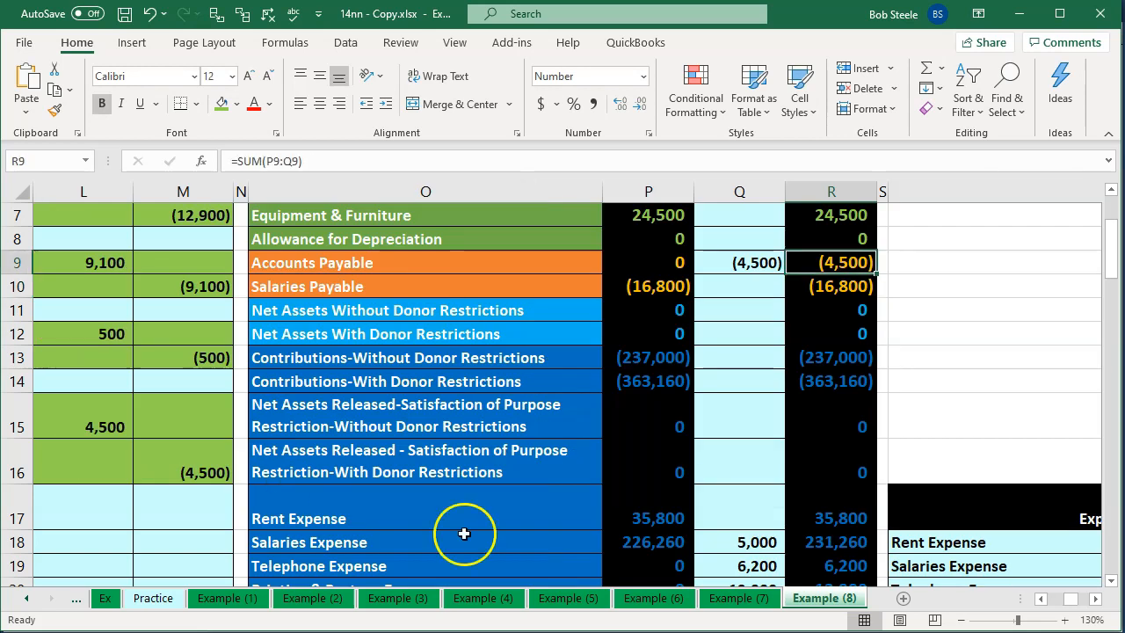
{"action": "left_click", "coordinate": [816, 526]}
{"action": "scroll", "coordinate": [816, 526], "scroll_direction": "down", "scroll_amount": 2}
{"action": "left_click", "coordinate": [818, 555]}
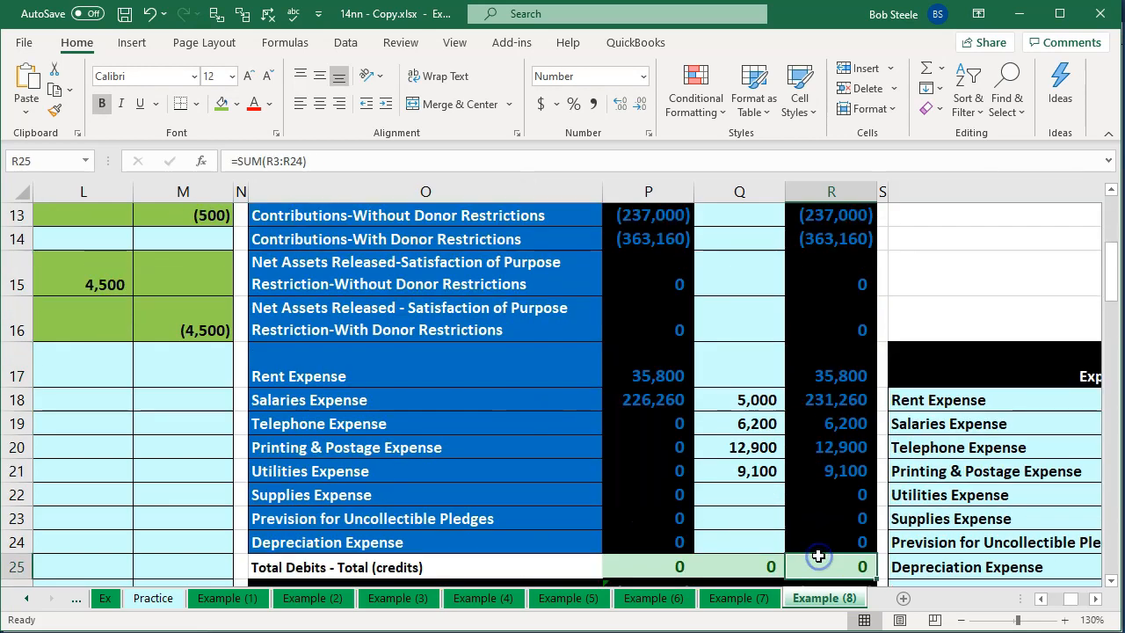
{"action": "scroll", "coordinate": [818, 556], "scroll_direction": "up", "scroll_amount": 3}
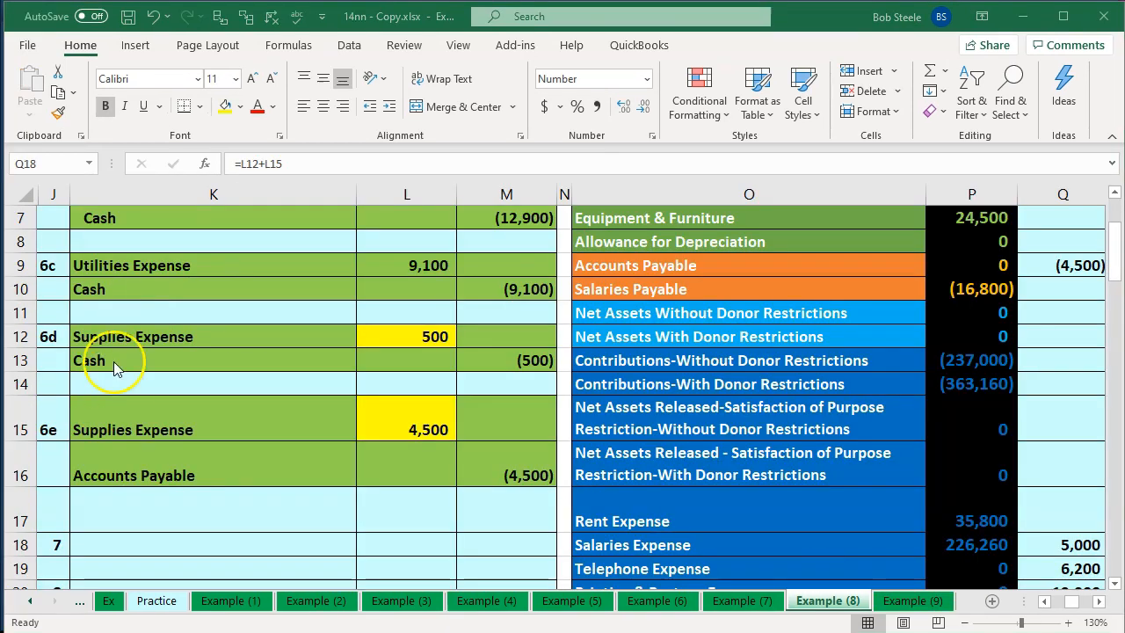
Trace the dependents of the two Supplies Expense debits in L12 and L15 to see which accounts they post to
{"action": "left_click", "coordinate": [422, 337]}
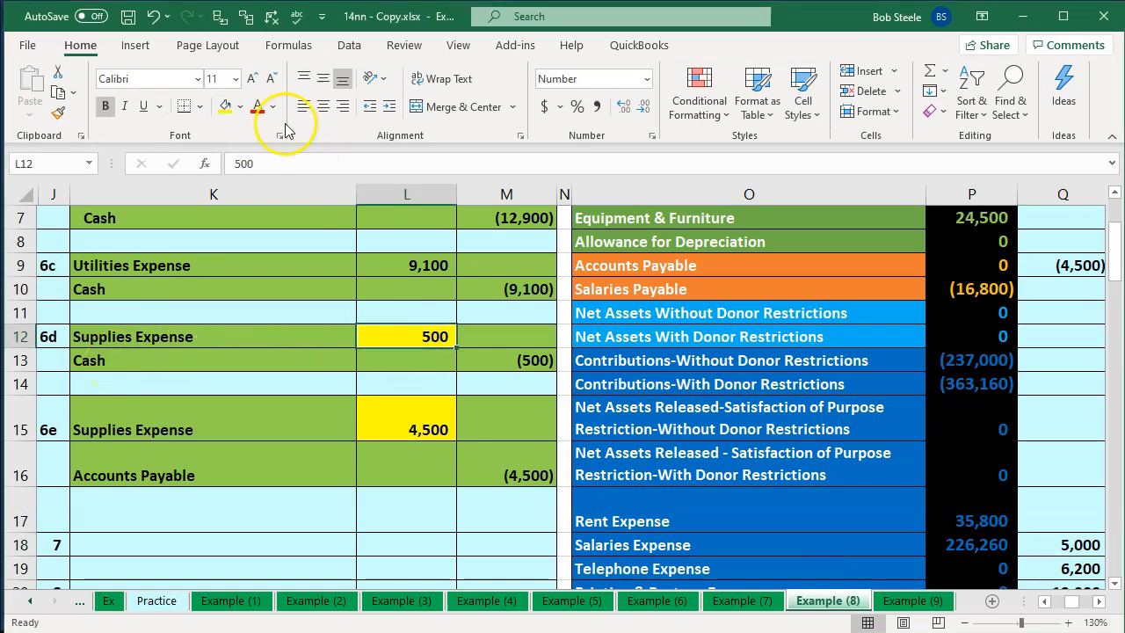
{"action": "left_click", "coordinate": [219, 20]}
{"action": "left_click", "coordinate": [579, 360]}
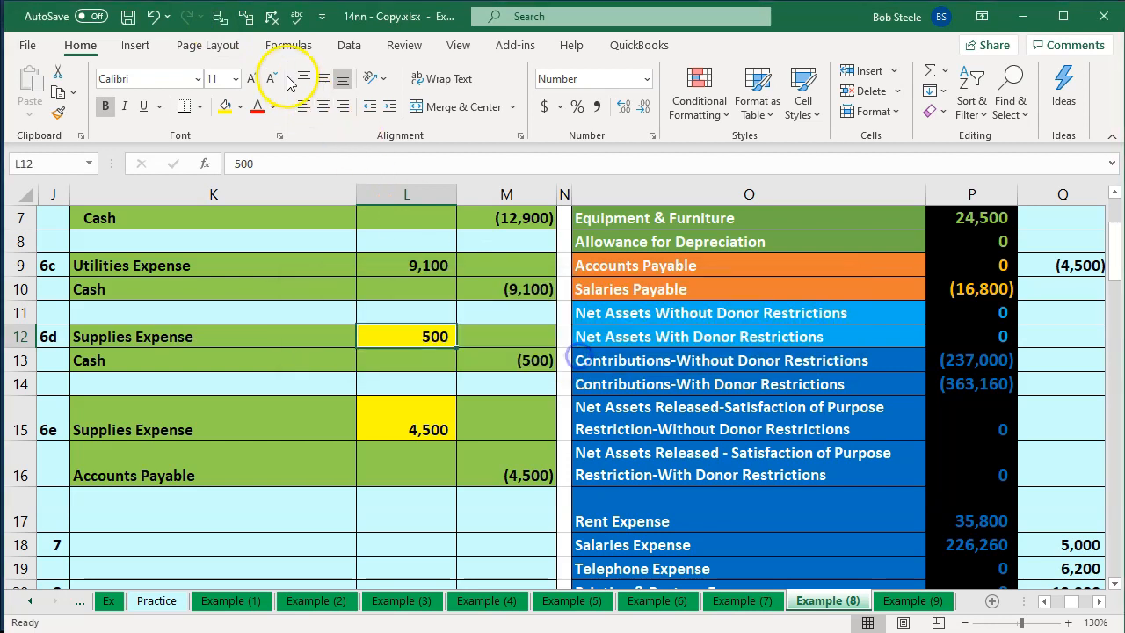
{"action": "left_click", "coordinate": [245, 17]}
{"action": "left_click", "coordinate": [440, 420]}
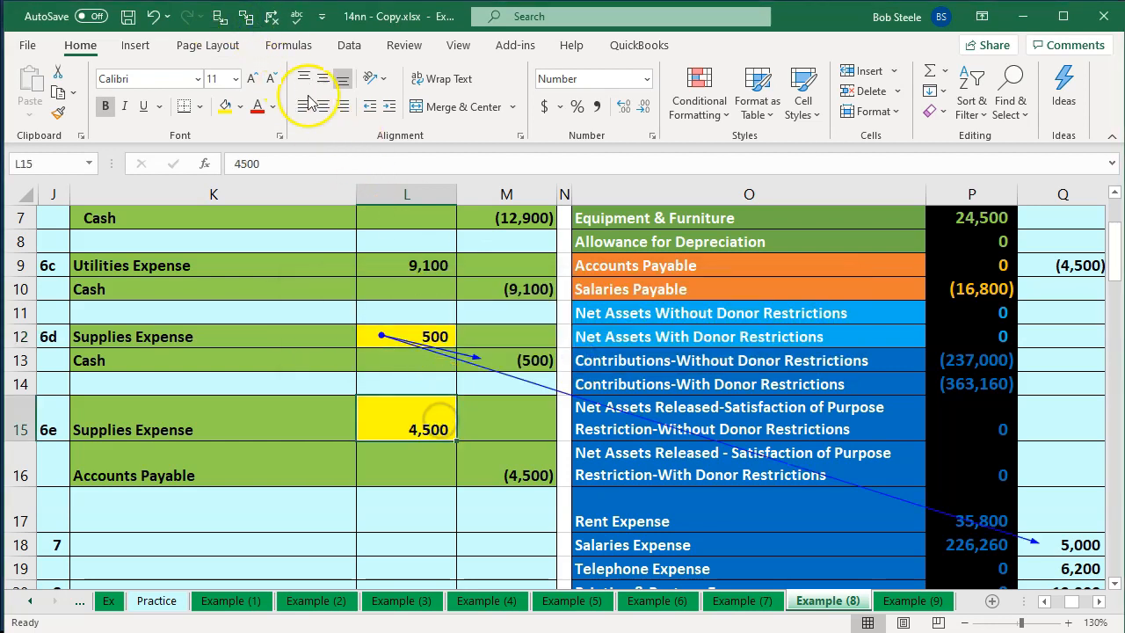
{"action": "left_click", "coordinate": [245, 17]}
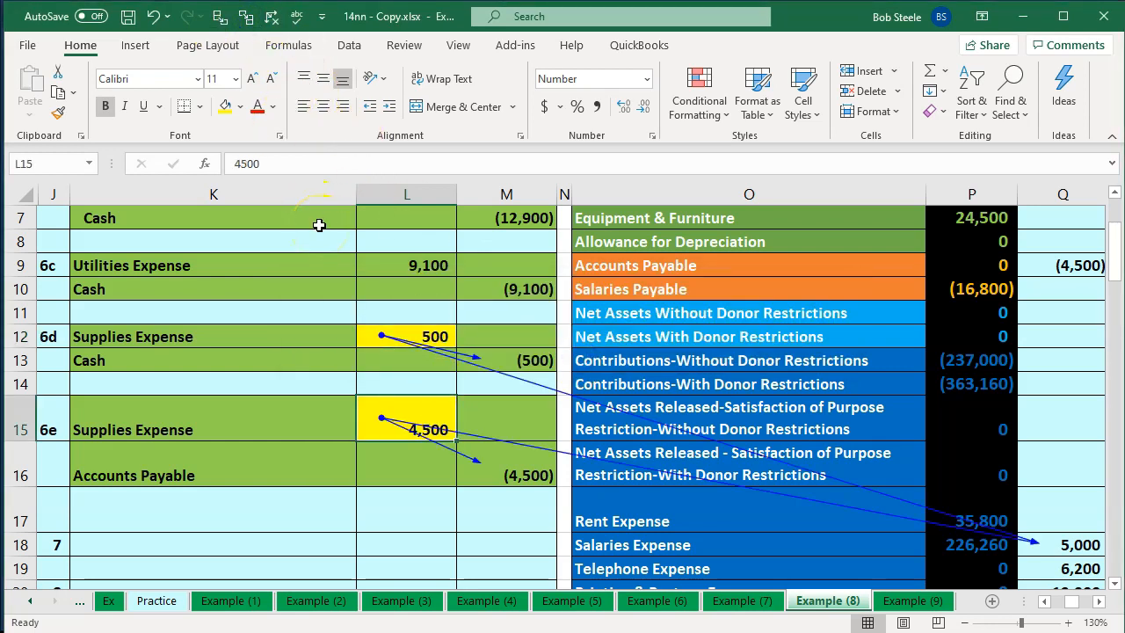
Clear the supplies debits wrongly posted to the Salaries Expense adjustment in Q18
{"action": "key", "text": "Right"}
{"action": "key", "text": "Right"}
{"action": "key", "text": "Right"}
{"action": "key", "text": "Right"}
{"action": "key", "text": "Right"}
{"action": "key", "text": "Down"}
{"action": "key", "text": "Down"}
{"action": "key", "text": "Down"}
{"action": "key", "text": "Down"}
{"action": "key", "text": "Right"}
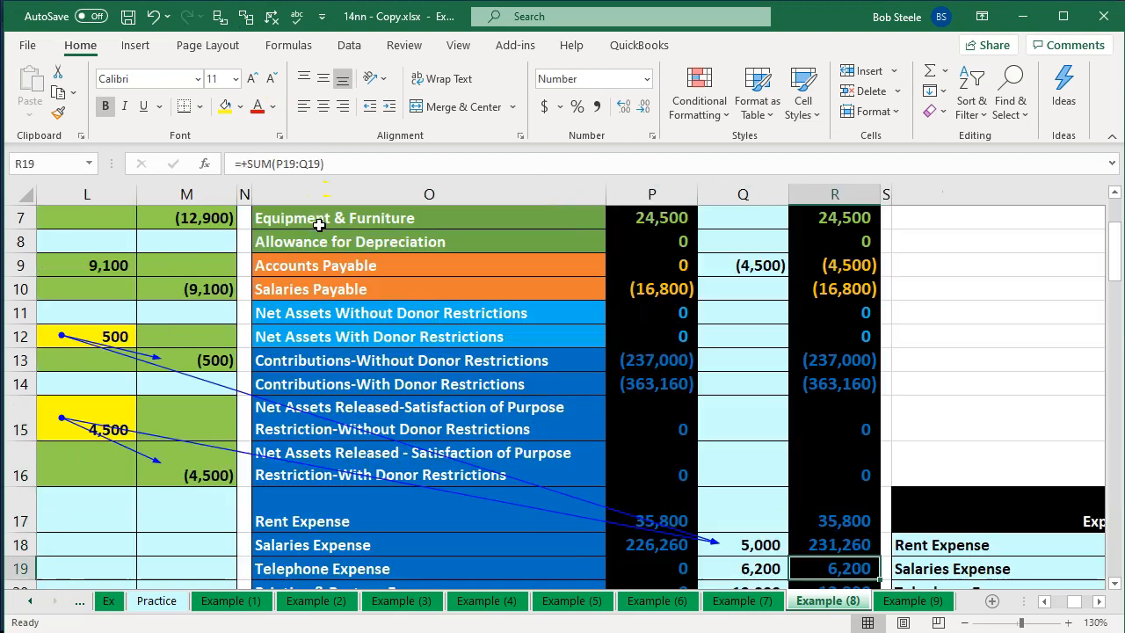
{"action": "key", "text": "Down"}
{"action": "key", "text": "Down"}
{"action": "key", "text": "Down"}
{"action": "key", "text": "Down"}
{"action": "key", "text": "Down"}
{"action": "key", "text": "Left"}
{"action": "key", "text": "Up"}
{"action": "key", "text": "Up"}
{"action": "key", "text": "Up"}
{"action": "key", "text": "Up"}
{"action": "key", "text": "Up"}
{"action": "key", "text": "Up"}
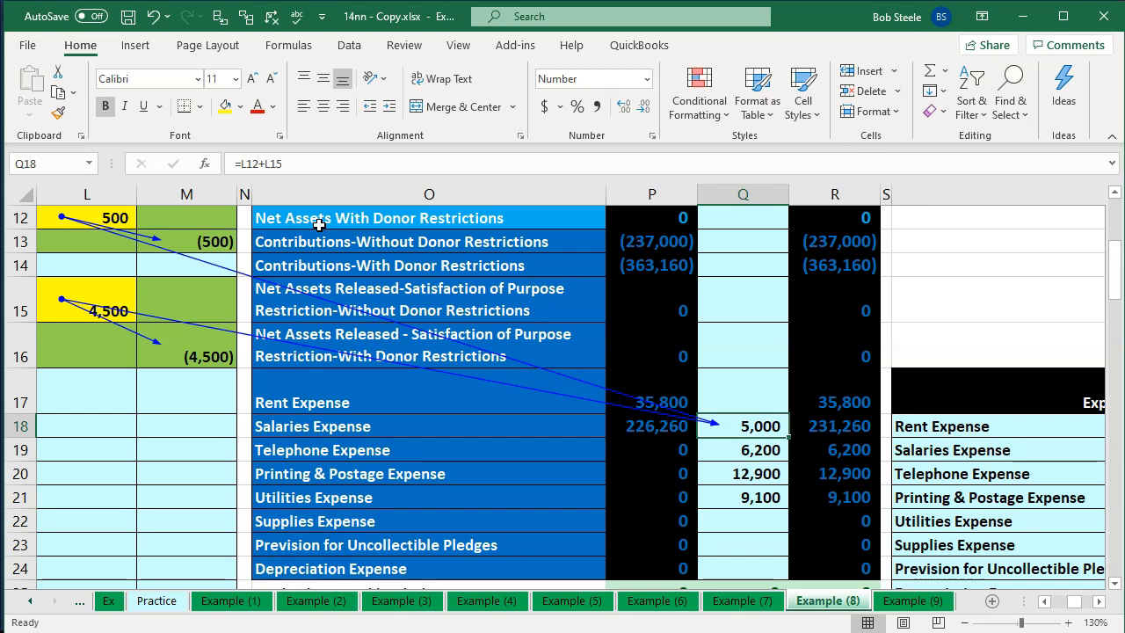
{"action": "key", "text": "Delete"}
Post both supplies debits to the Supplies Expense adjustment in Q22 with the formula =L12+L15
{"action": "key", "text": "Down"}
{"action": "key", "text": "Down"}
{"action": "key", "text": "Down"}
{"action": "key", "text": "Left"}
{"action": "key", "text": "Left"}
{"action": "key", "text": "Down"}
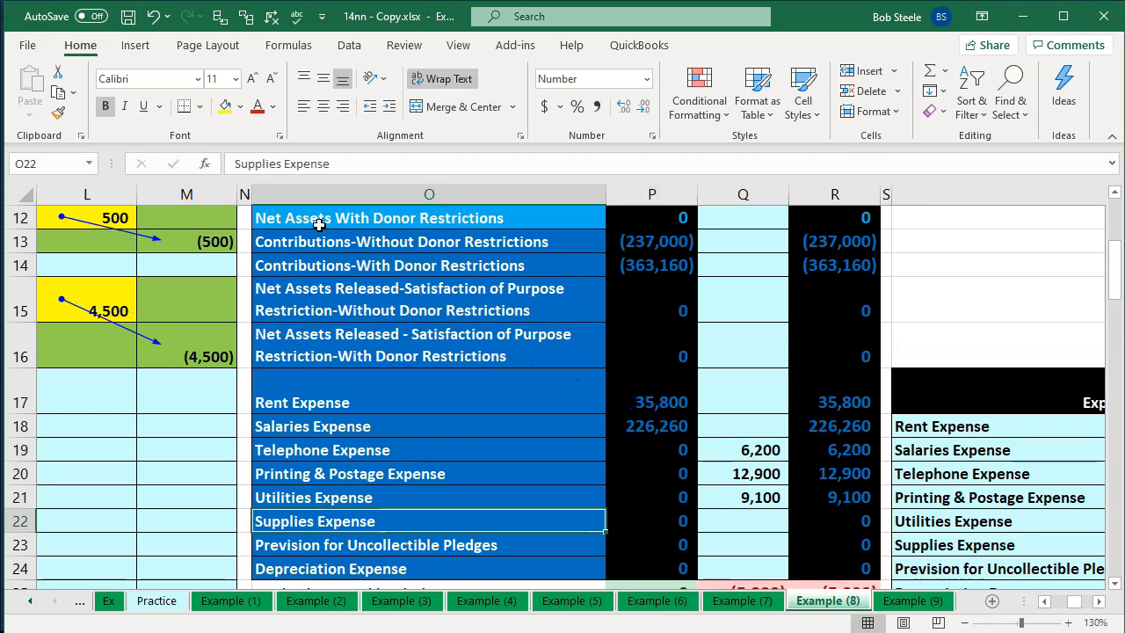
{"action": "key", "text": "Right"}
{"action": "key", "text": "Right"}
{"action": "type", "text": "="}
{"action": "key", "text": "Left"}
{"action": "key", "text": "Left"}
{"action": "key", "text": "Left"}
{"action": "key", "text": "Left"}
{"action": "key", "text": "Left"}
{"action": "key", "text": "Left"}
{"action": "key", "text": "Up"}
{"action": "key", "text": "Up"}
{"action": "key", "text": "Up"}
{"action": "key", "text": "Up"}
{"action": "key", "text": "Up"}
{"action": "key", "text": "Up"}
{"action": "key", "text": "Up"}
{"action": "key", "text": "Up"}
{"action": "key", "text": "Up"}
{"action": "key", "text": "Up"}
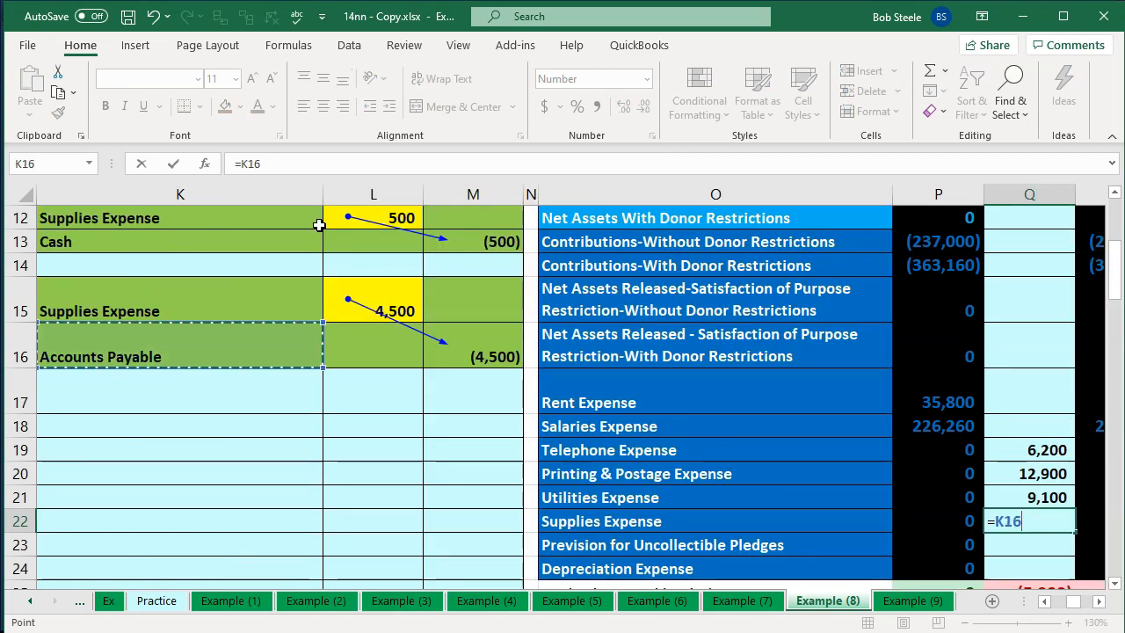
{"action": "key", "text": "Right"}
{"action": "type", "text": "+"}
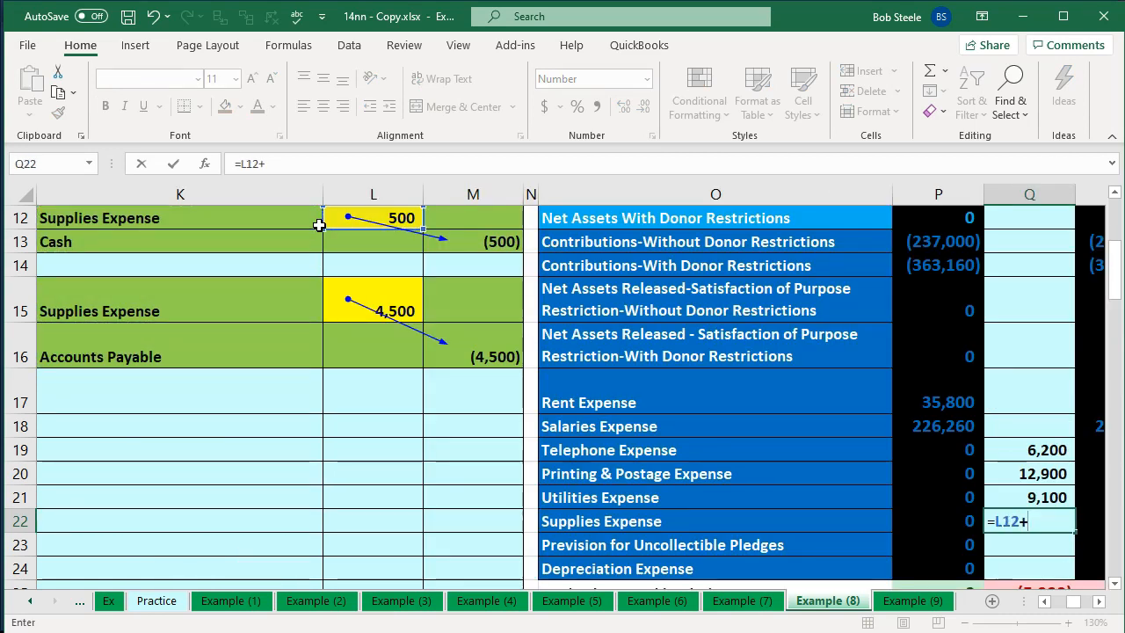
{"action": "left_click", "coordinate": [377, 297]}
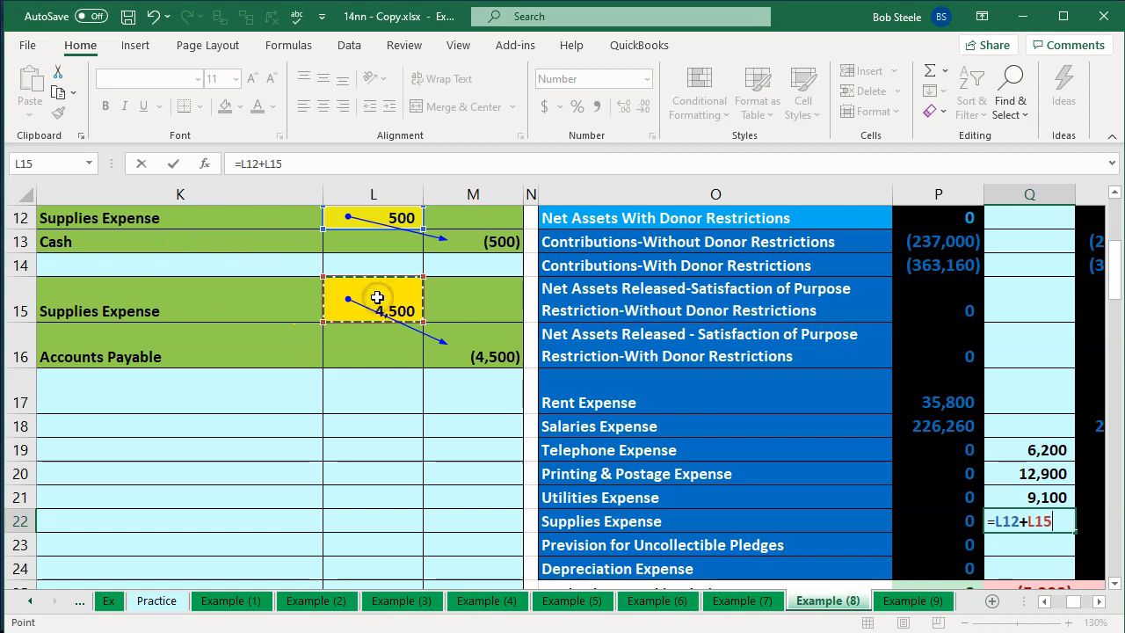
{"action": "scroll", "coordinate": [576, 400], "scroll_direction": "down", "scroll_amount": 1}
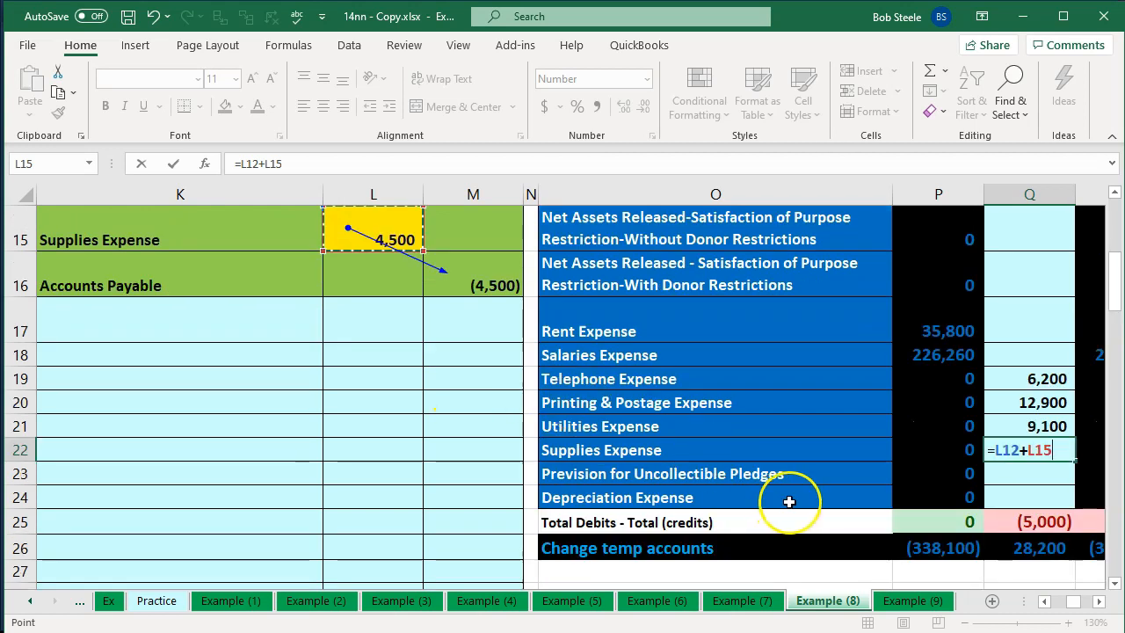
{"action": "key", "text": "Return"}
Check the adjustment and ending trial balance totals in row 25, and return to the journal entries in columns J to M
{"action": "key", "text": "Down"}
{"action": "key", "text": "Down"}
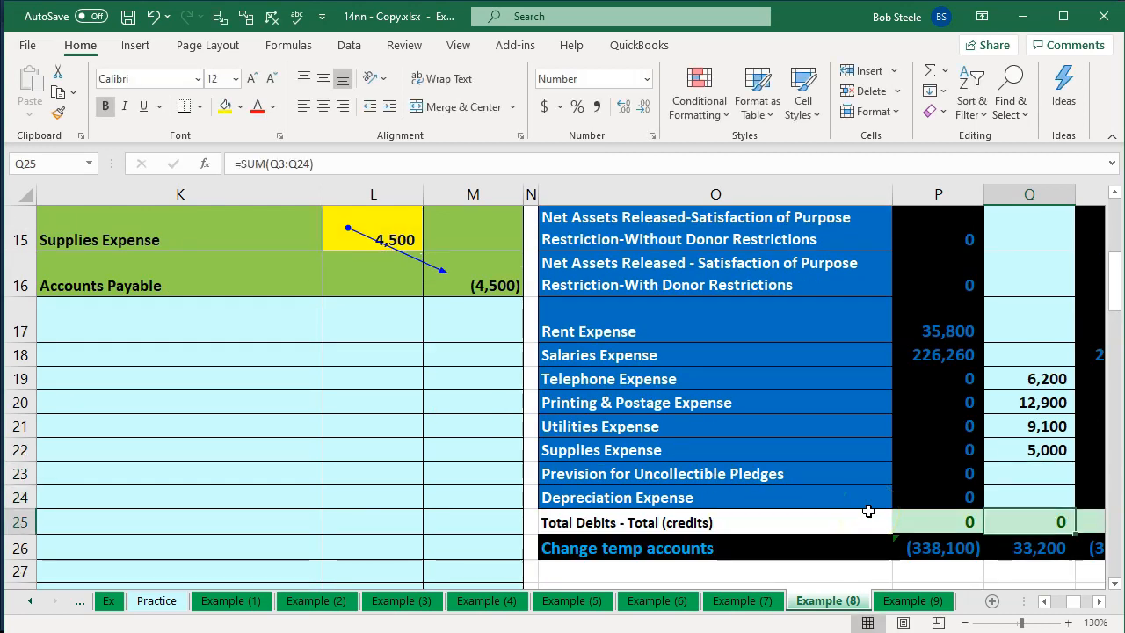
{"action": "key", "text": "Right"}
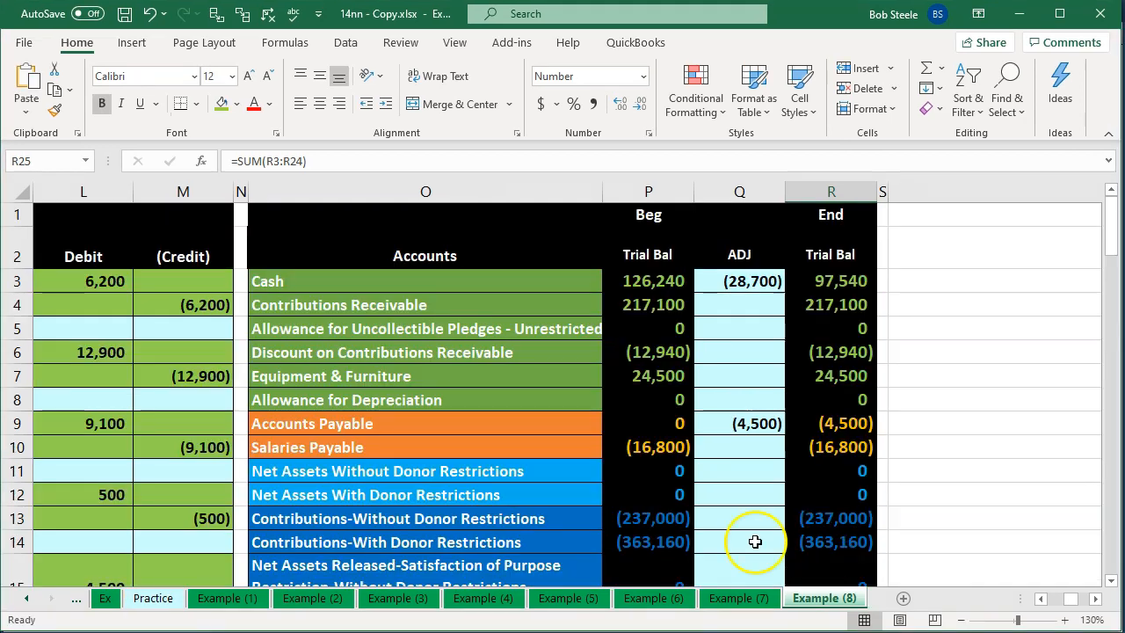
{"action": "left_click", "coordinate": [502, 486]}
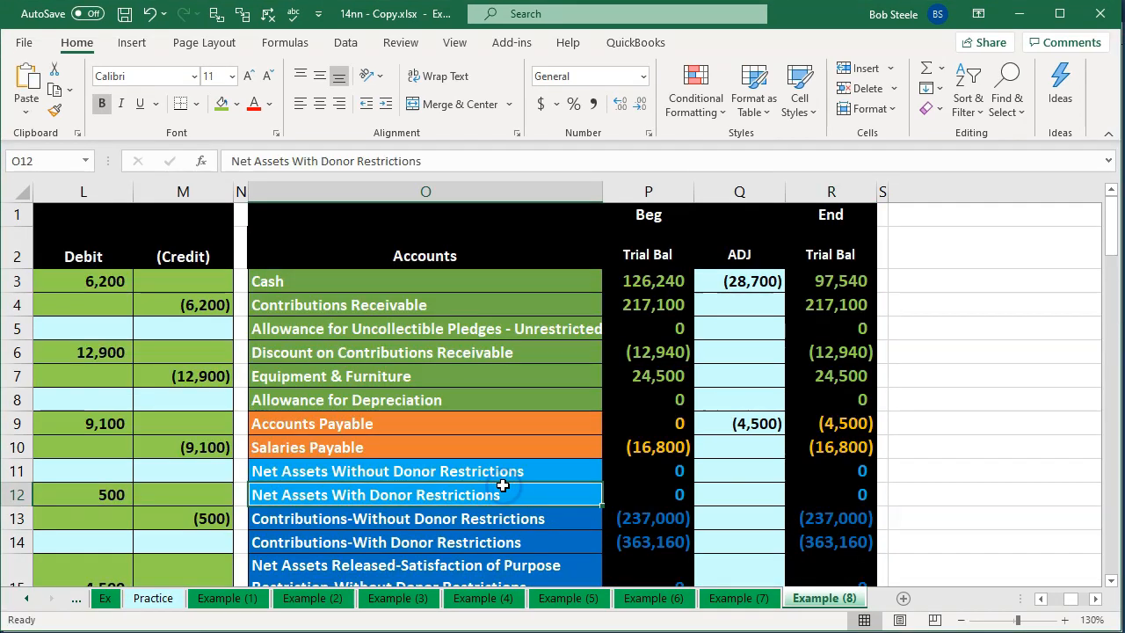
{"action": "key", "text": "Left"}
{"action": "key", "text": "Left"}
{"action": "key", "text": "Left"}
{"action": "key", "text": "Left"}
{"action": "key", "text": "Left"}
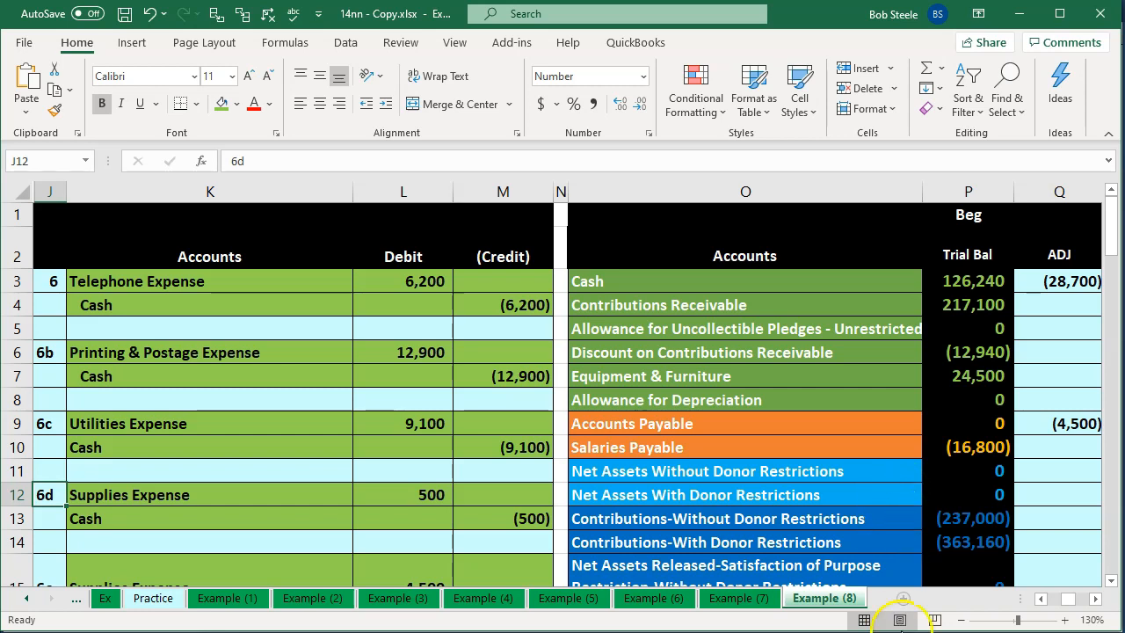
Switch to QuickBooks, start a new check and set its date to 01/30/2020
{"action": "key", "text": "alt+Tab"}
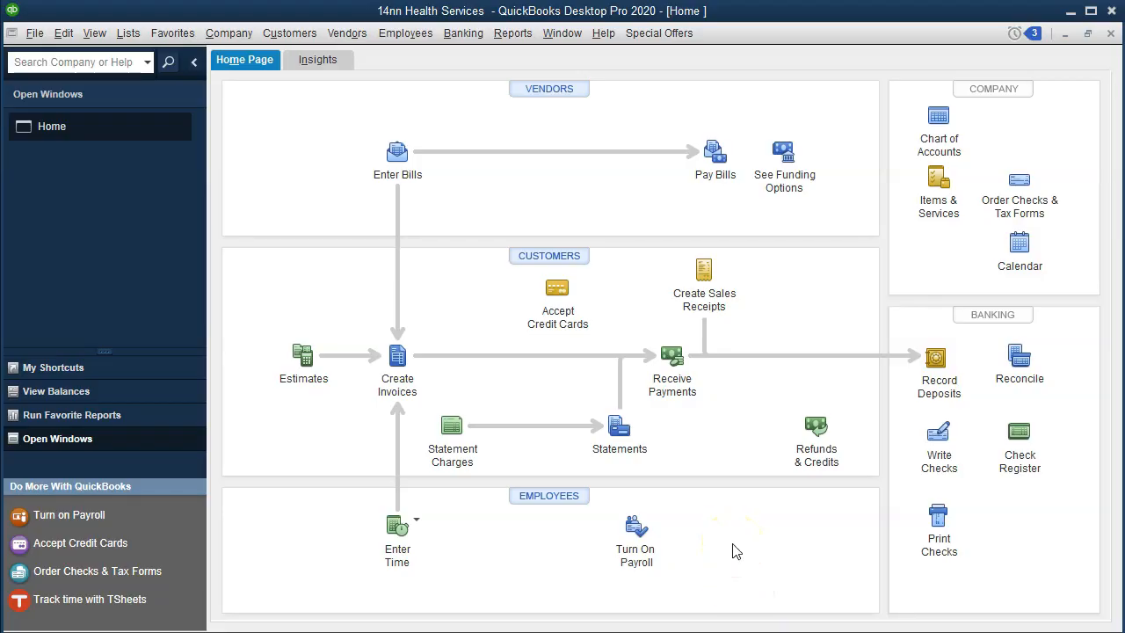
{"action": "left_click", "coordinate": [939, 439]}
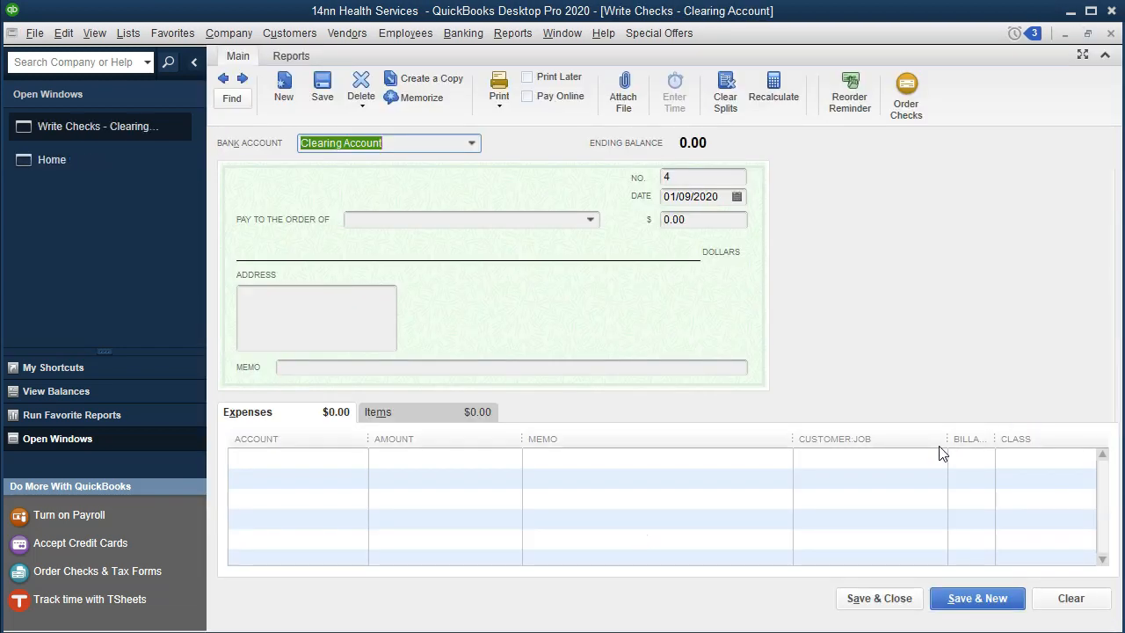
{"action": "key", "text": "Tab"}
{"action": "key", "text": "Tab"}
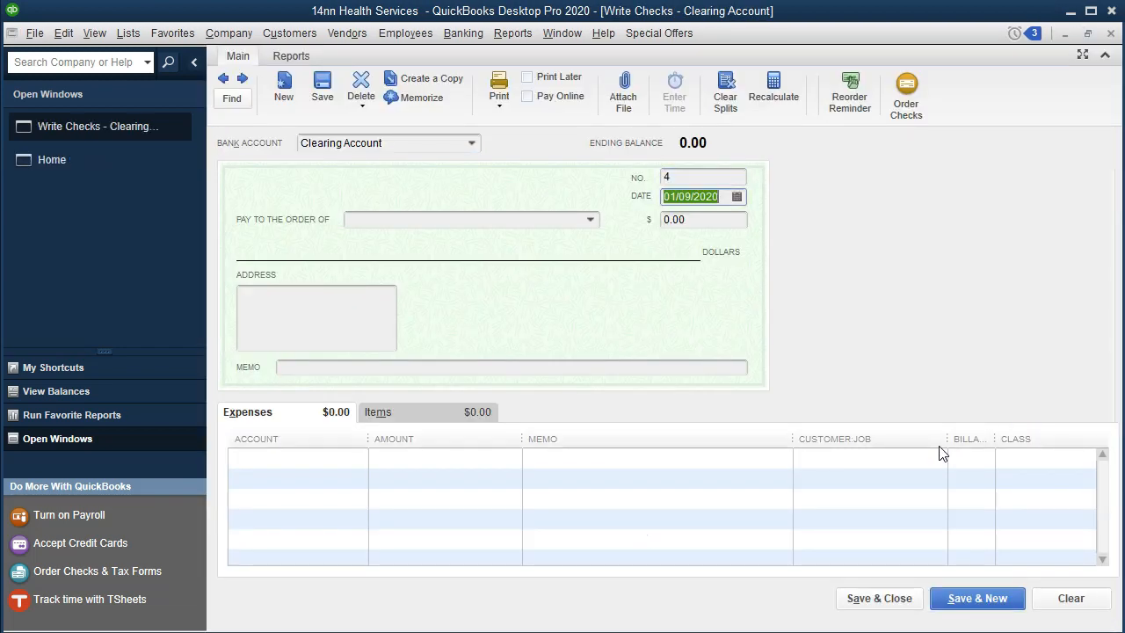
{"action": "key", "text": "plus"}
{"action": "key", "text": "plus"}
{"action": "key", "text": "plus"}
{"action": "key", "text": "plus"}
{"action": "key", "text": "plus"}
{"action": "key", "text": "plus"}
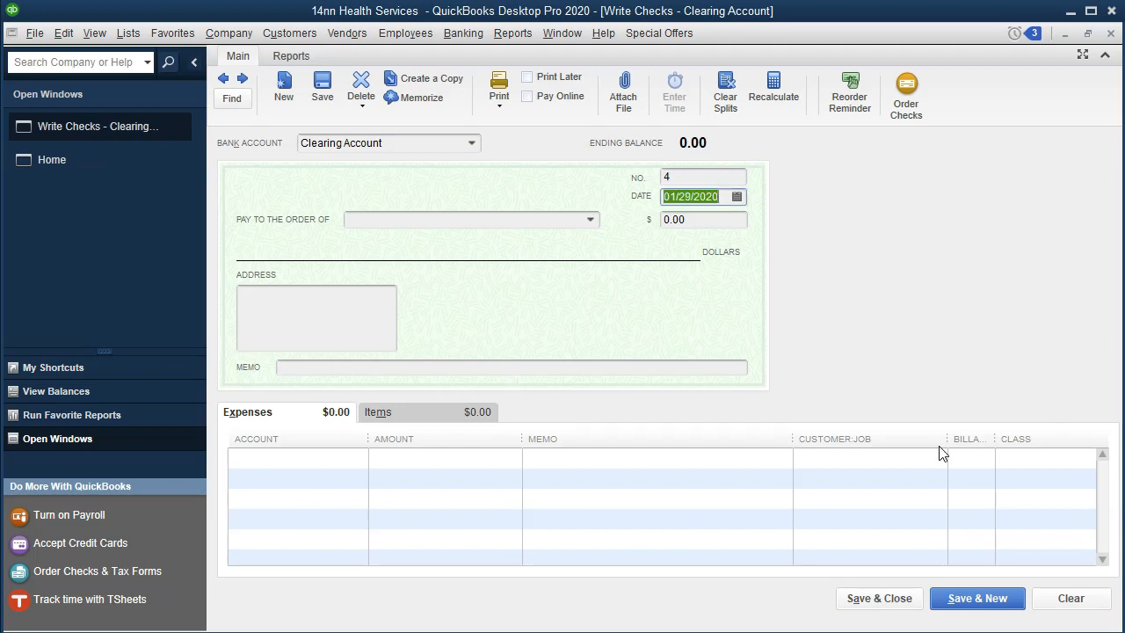
Make the check payable to Verizon, quick-adding the name as a vendor
{"action": "key", "text": "Tab"}
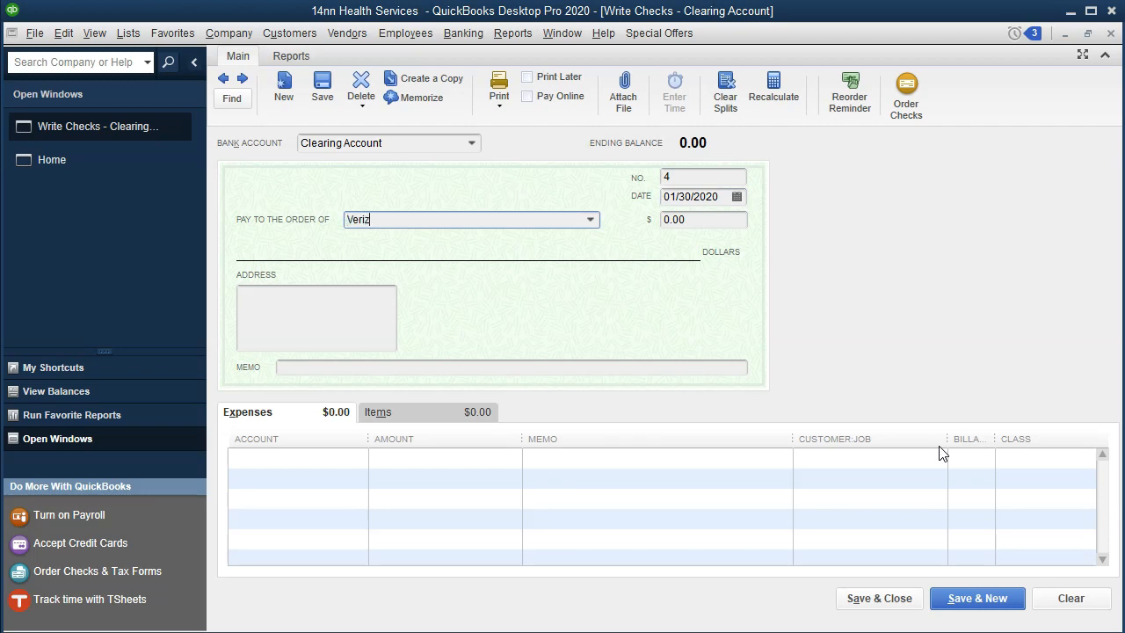
{"action": "left_click", "coordinate": [1084, 454]}
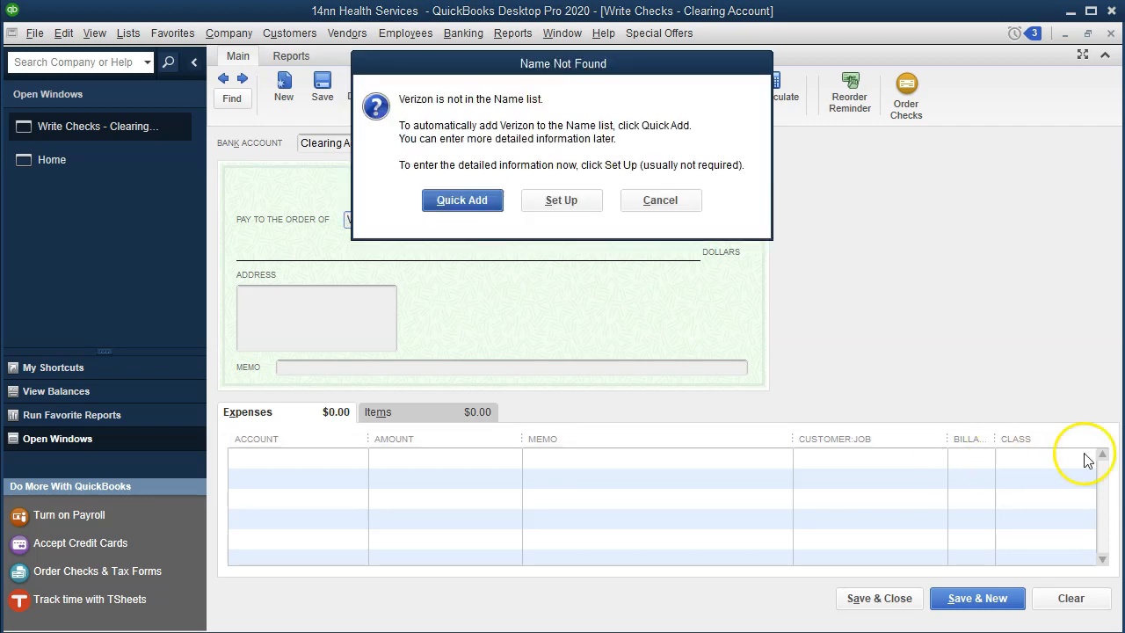
{"action": "left_click", "coordinate": [455, 200]}
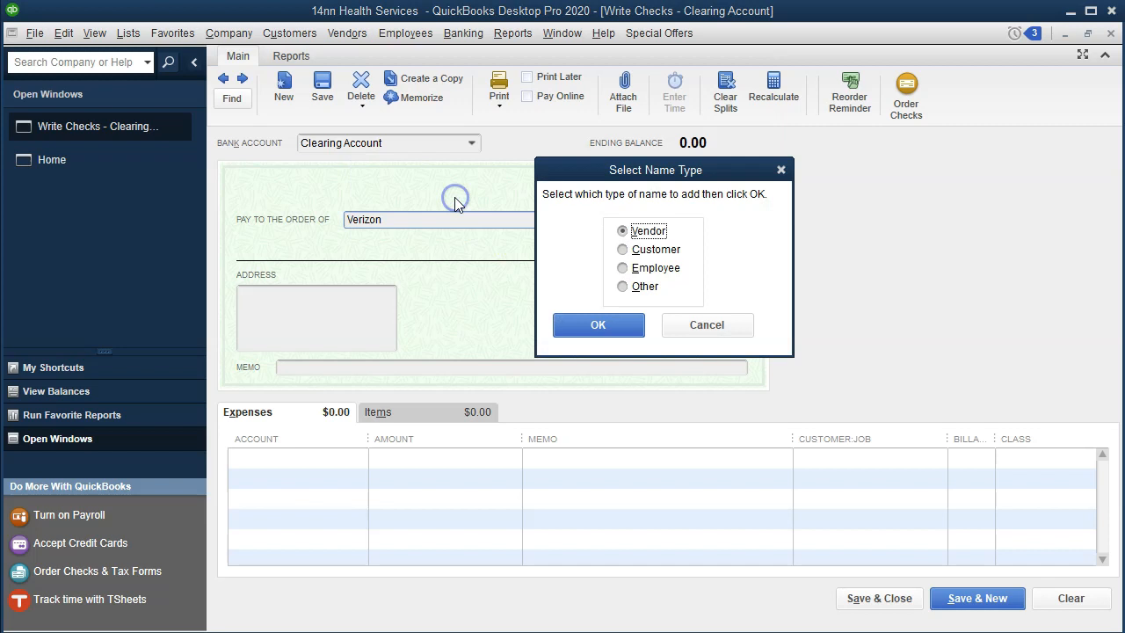
{"action": "left_click", "coordinate": [566, 324]}
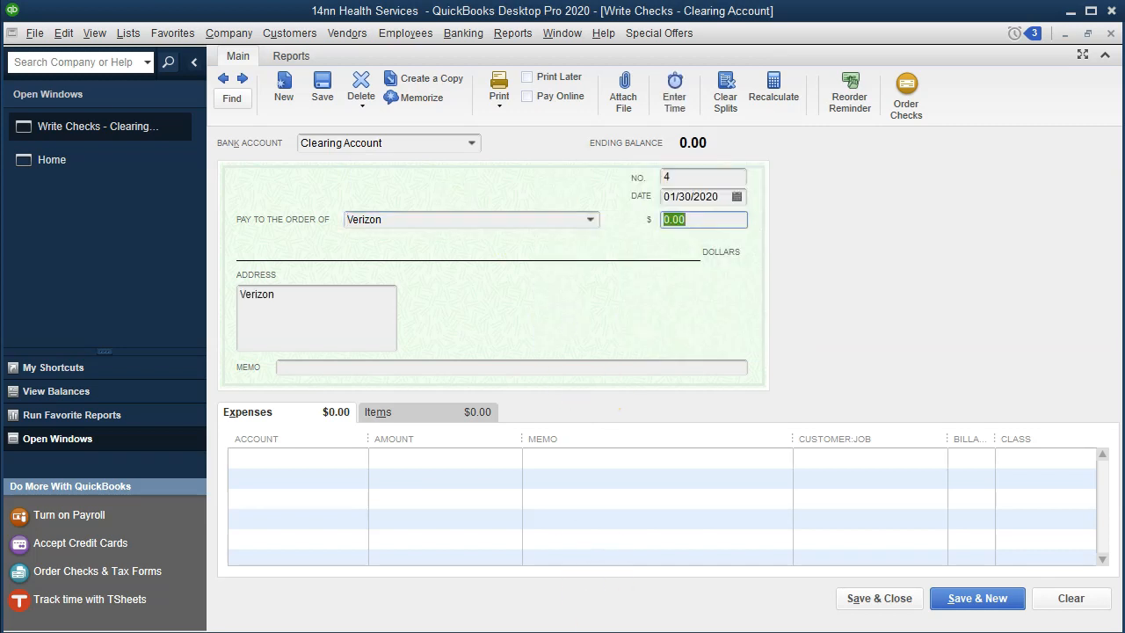
Set the check amount to 6,200.00, matching the Telephone Expense entry in the Excel worksheet
{"action": "key", "text": "alt+Tab"}
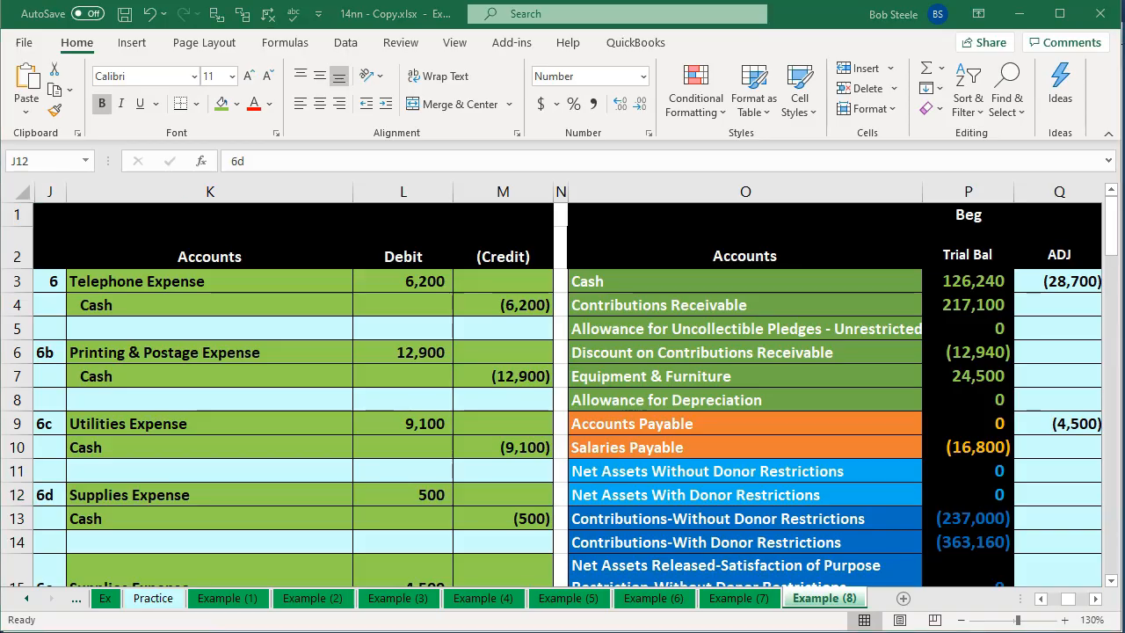
{"action": "key", "text": "alt+Tab"}
{"action": "left_click_drag", "start_coordinate": [706, 221], "coordinate": [625, 221]}
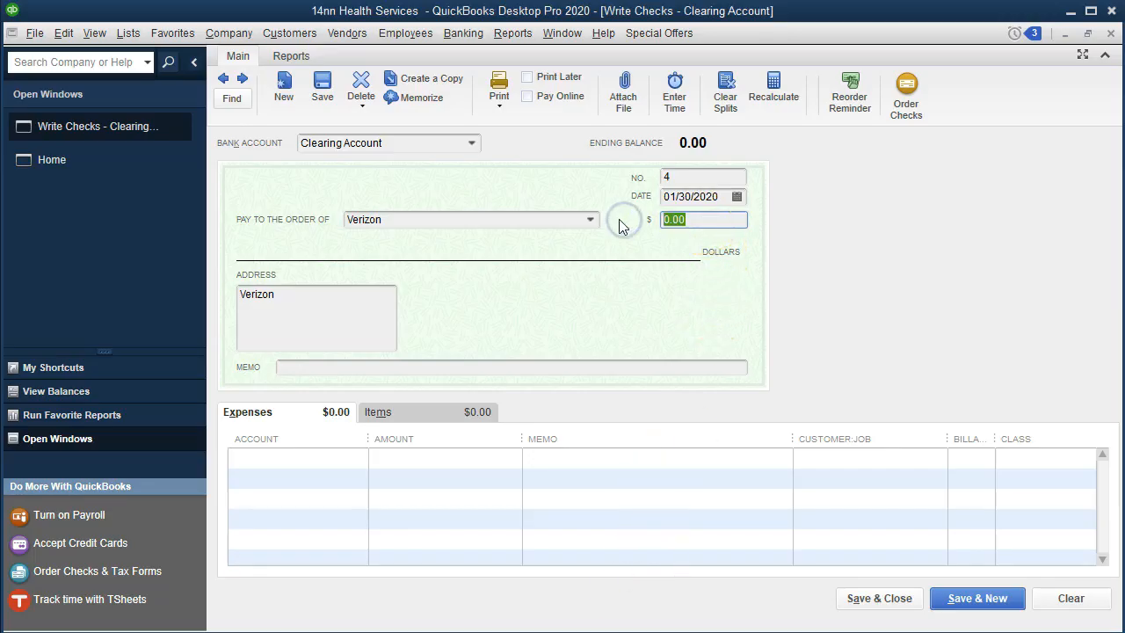
{"action": "type", "text": "62"}
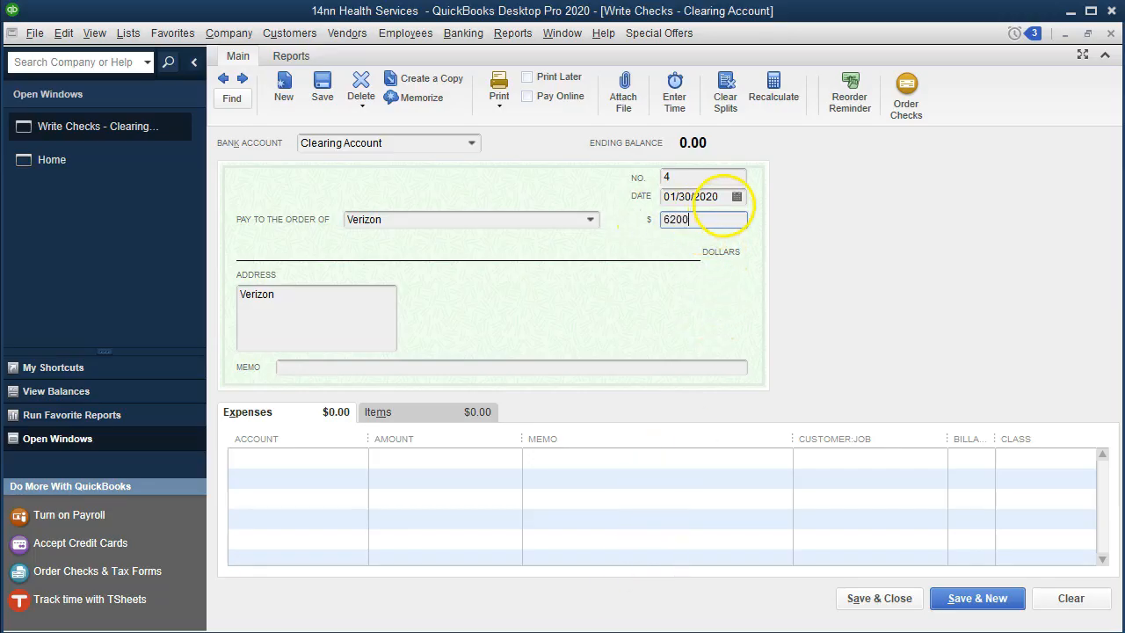
{"action": "key", "text": "Tab"}
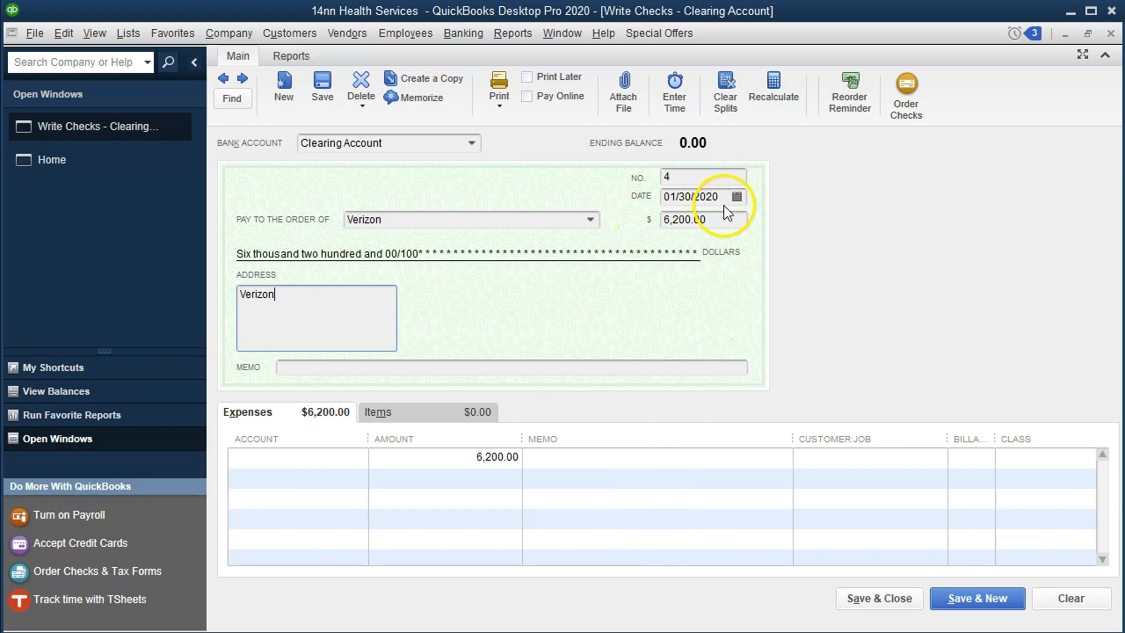
Change the check's bank account to Checking and dismiss the default accounts message
{"action": "left_click", "coordinate": [471, 146]}
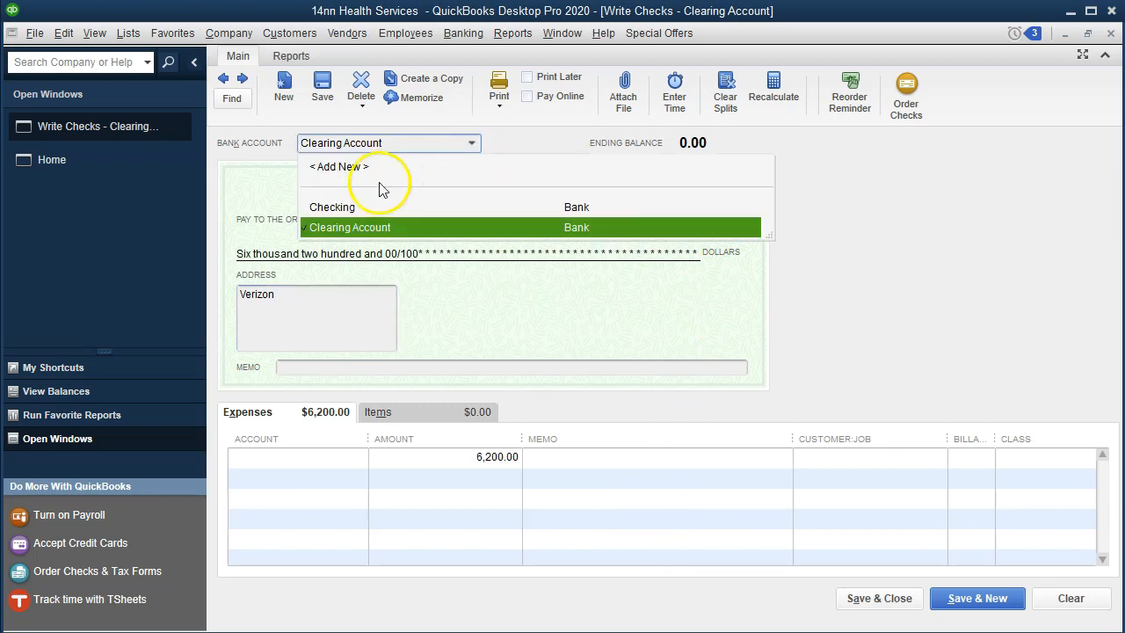
{"action": "left_click", "coordinate": [357, 204]}
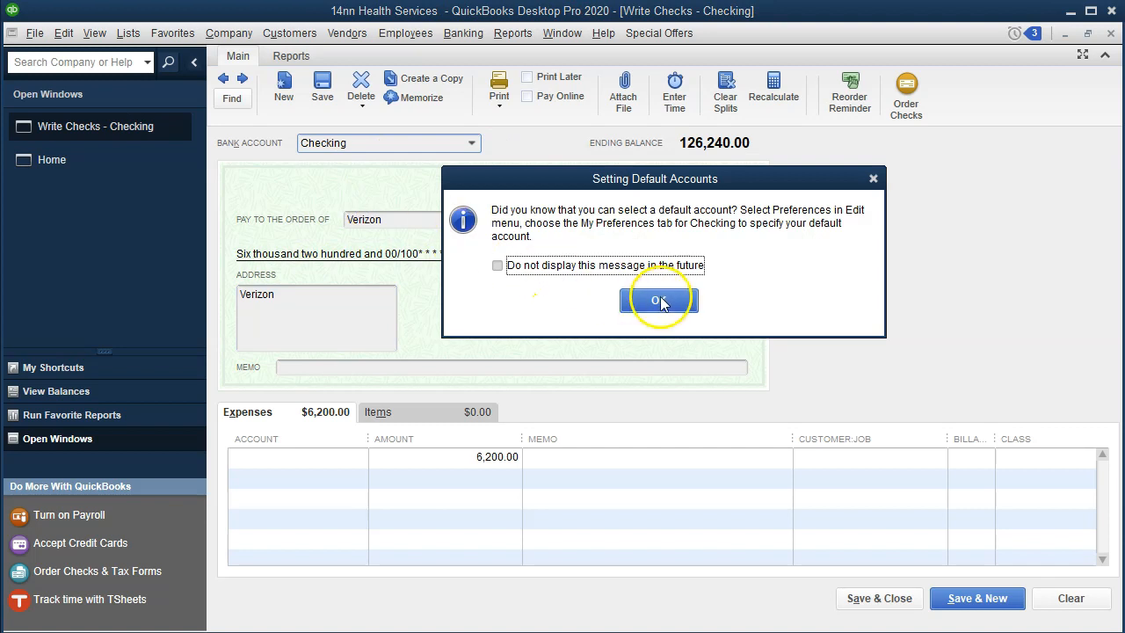
{"action": "left_click", "coordinate": [658, 299]}
{"action": "left_click", "coordinate": [635, 293]}
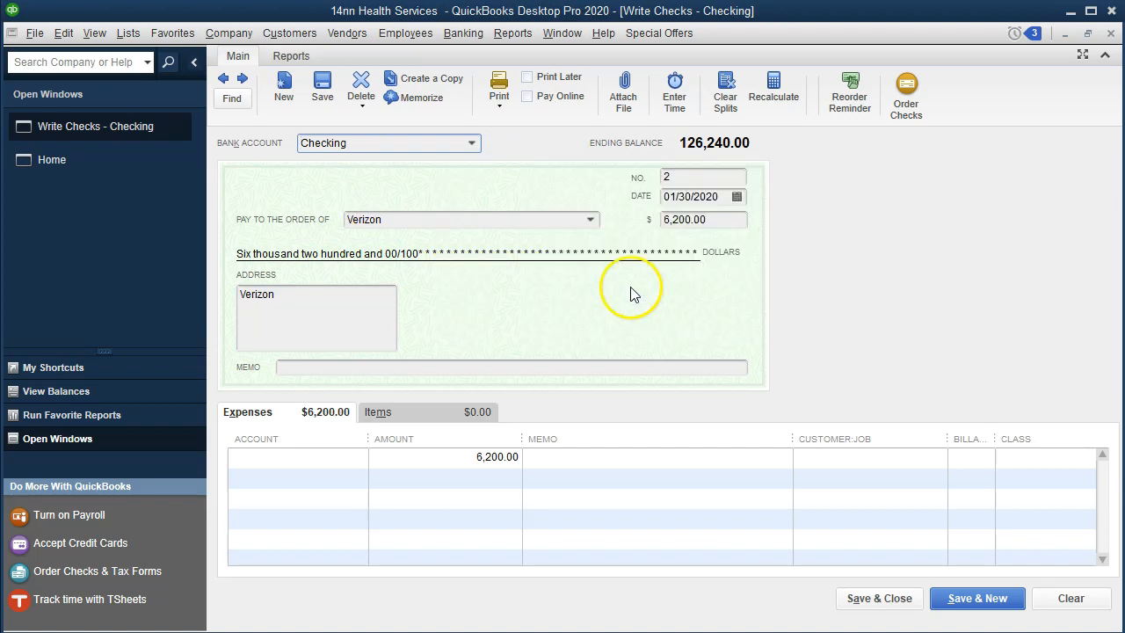
Assign the check's 6,200.00 expense line to Telephone Expense, setting it up as a new Expense account
{"action": "left_click", "coordinate": [302, 454]}
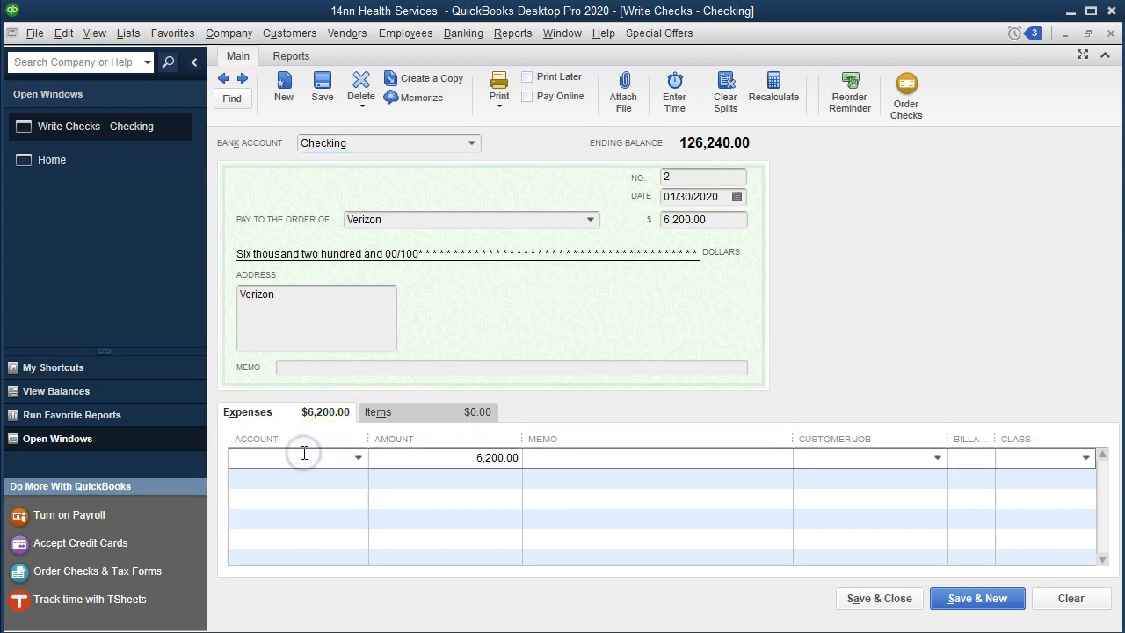
{"action": "type", "text": "te"}
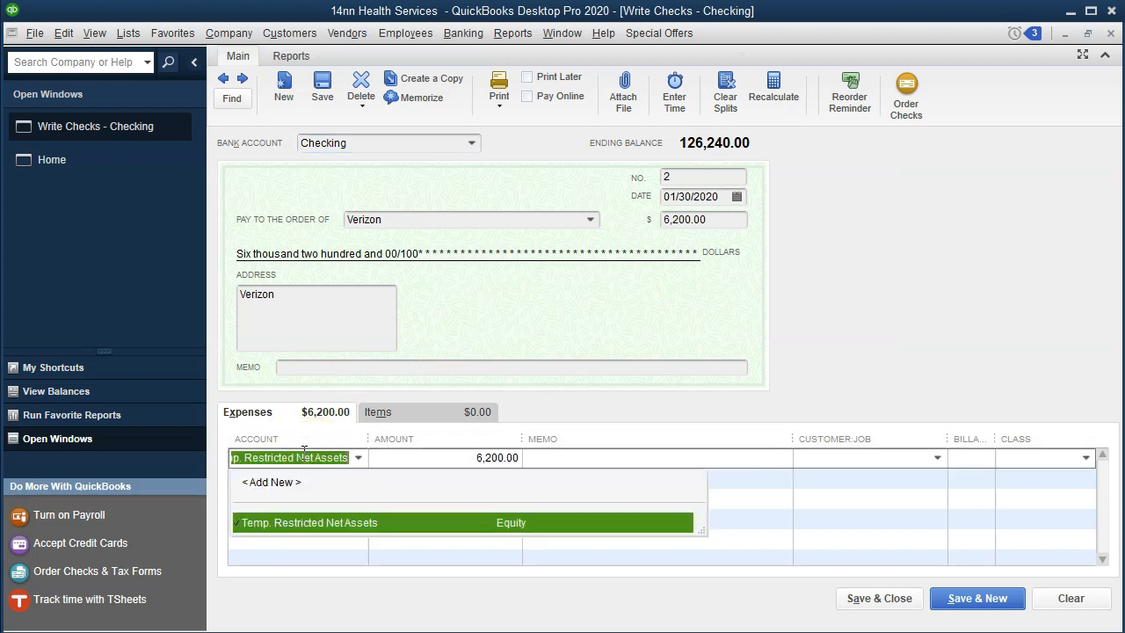
{"action": "key", "text": "BackSpace"}
{"action": "type", "text": "Telephone Ex"}
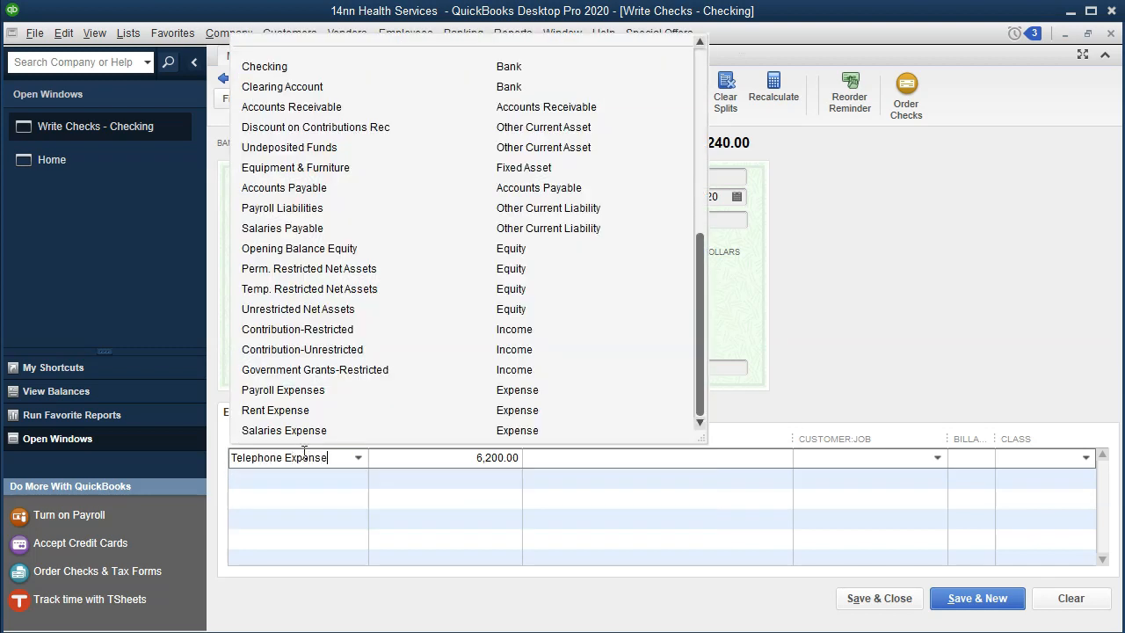
{"action": "type", "text": "pense"}
{"action": "key", "text": "Tab"}
{"action": "key", "text": "Return"}
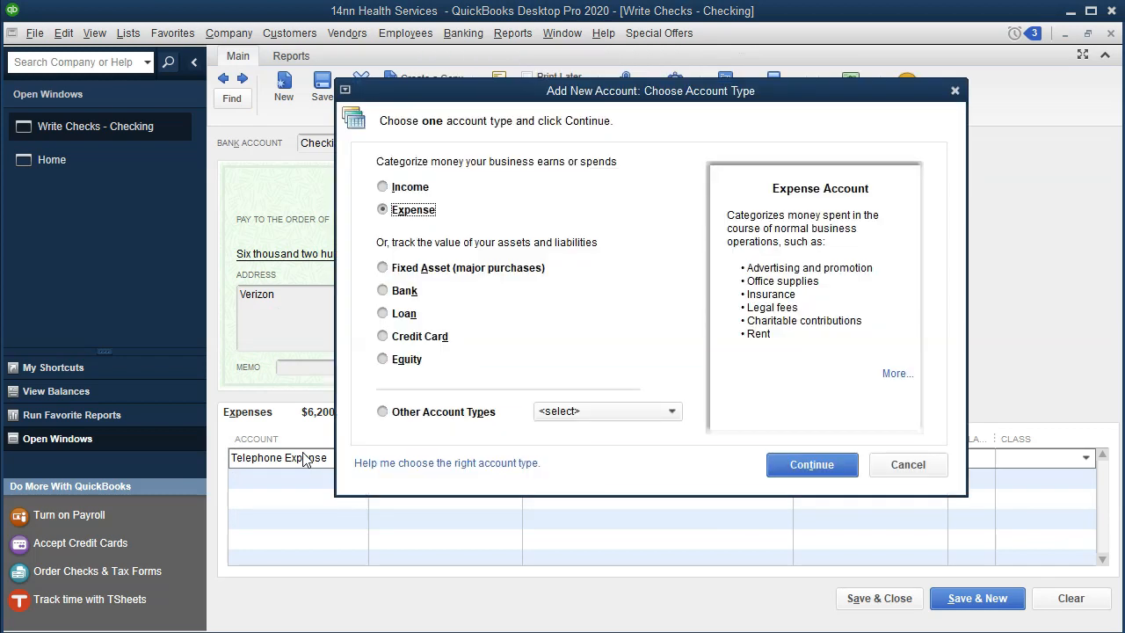
{"action": "left_click", "coordinate": [827, 466]}
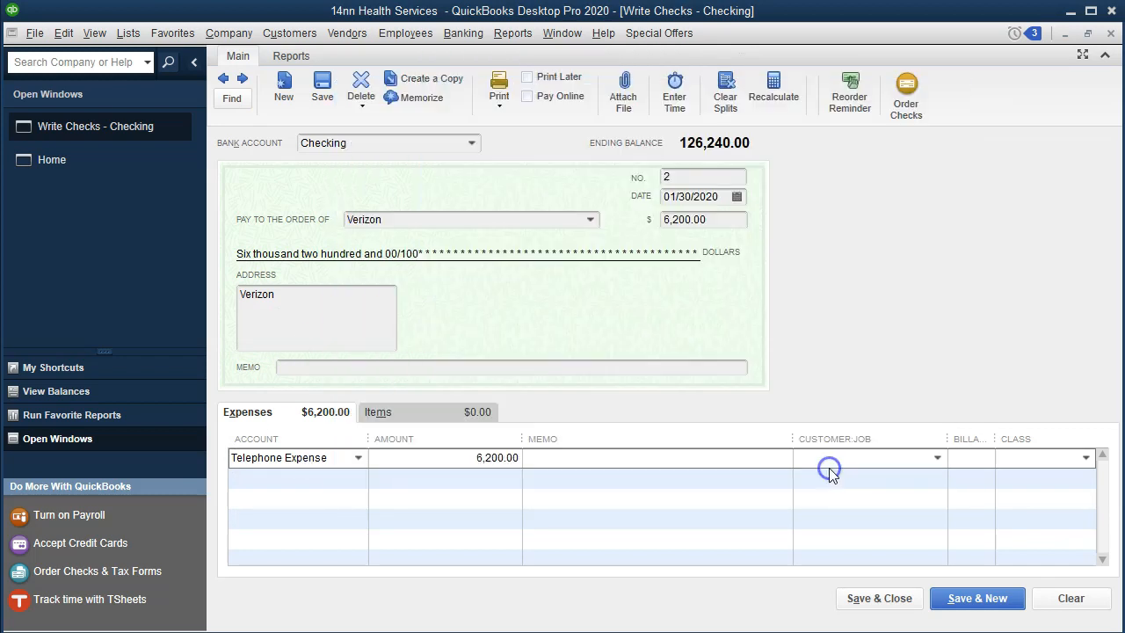
{"action": "left_click", "coordinate": [789, 474]}
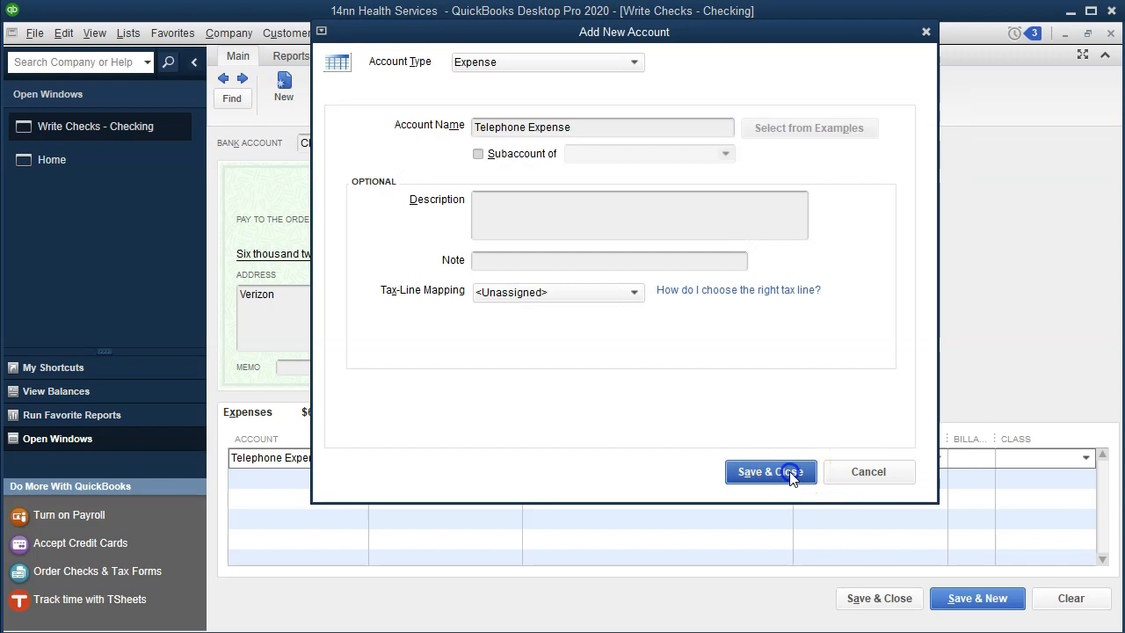
Set the Telephone Expense line's class to Fundraising 20% under Unrestricted
{"action": "left_click", "coordinate": [1025, 459]}
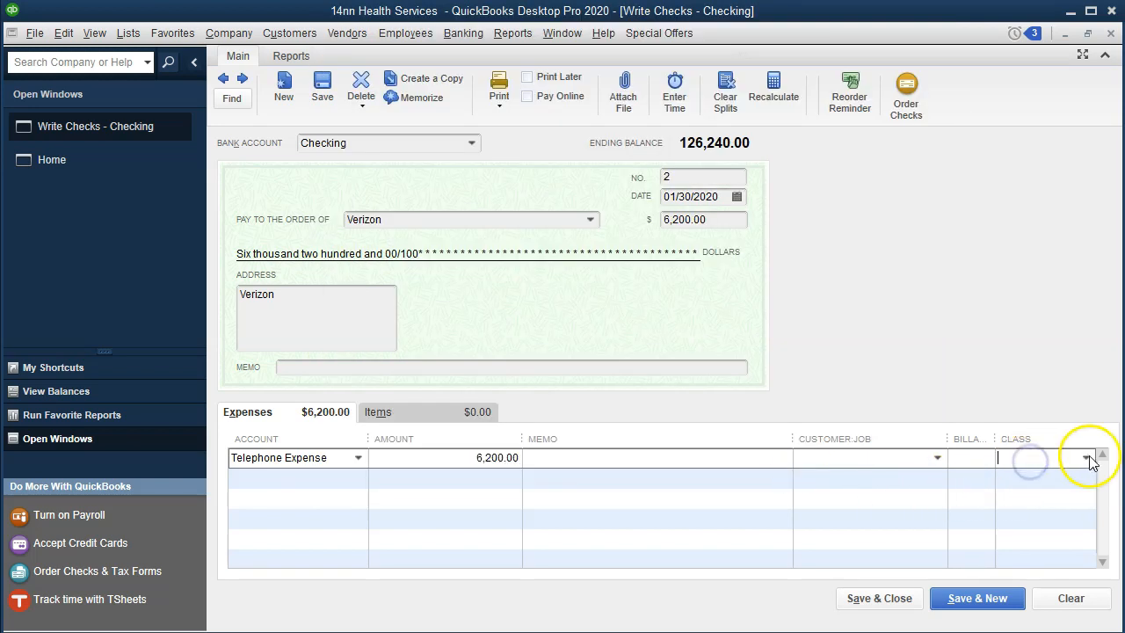
{"action": "left_click", "coordinate": [1087, 458]}
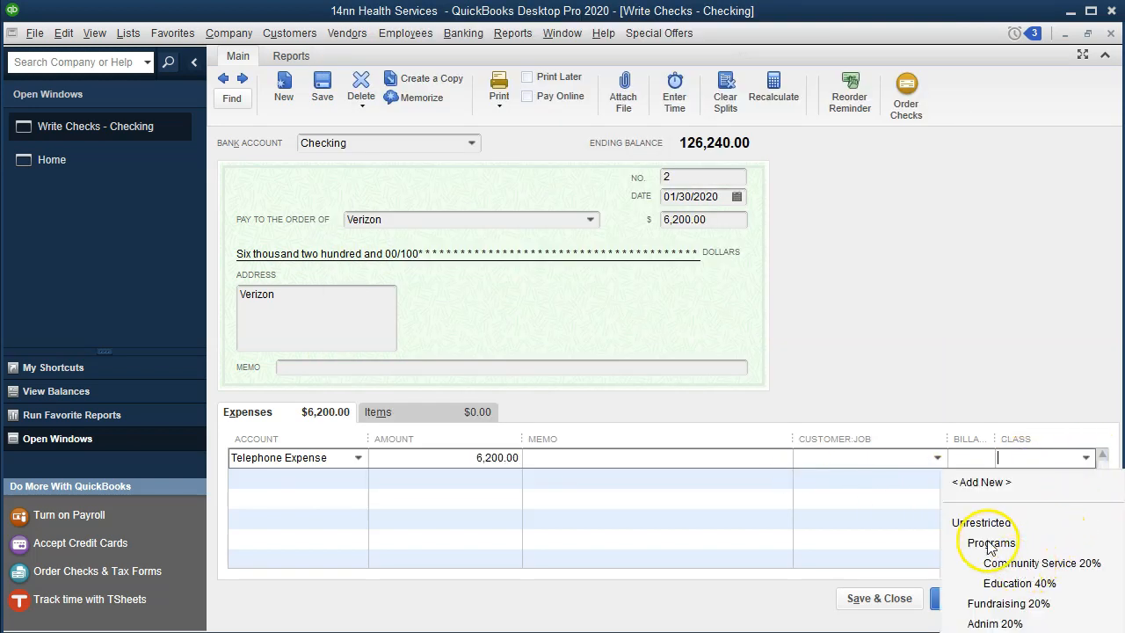
{"action": "left_click", "coordinate": [990, 605]}
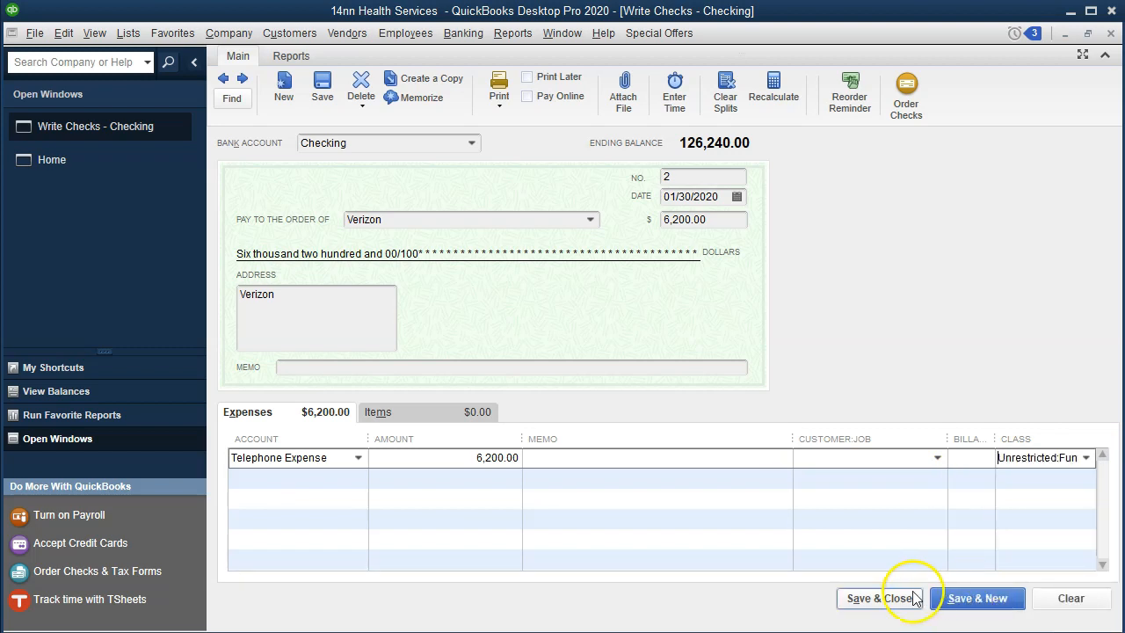
Renumber the Verizon check as 3 and save it, accepting the future date and starting a new check
{"action": "left_click", "coordinate": [961, 605]}
{"action": "left_click", "coordinate": [528, 187]}
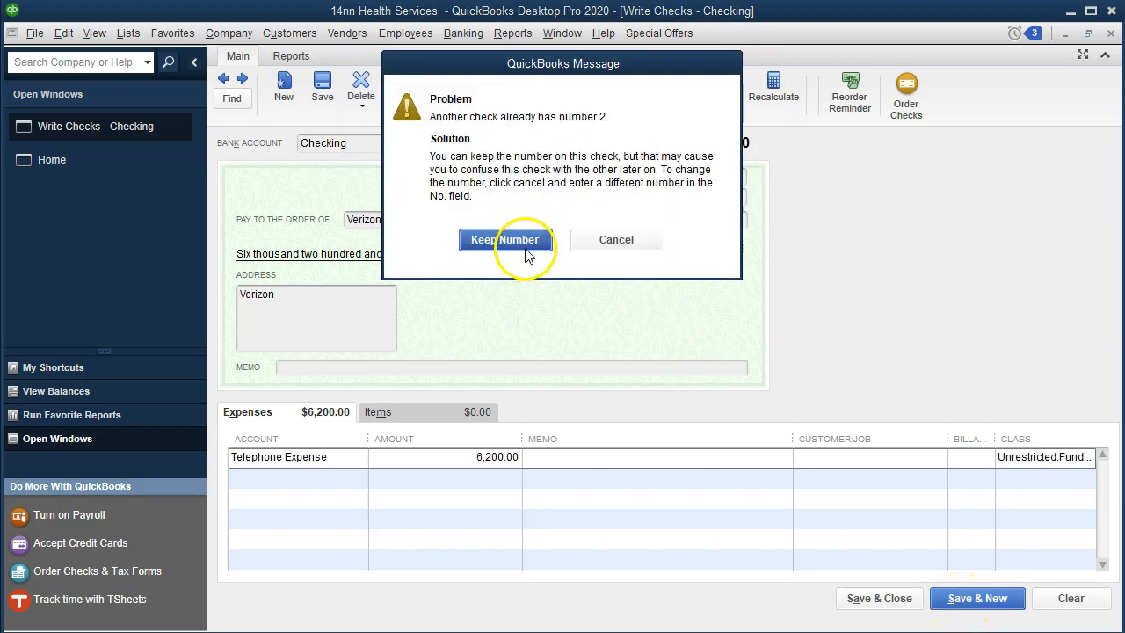
{"action": "left_click", "coordinate": [580, 247]}
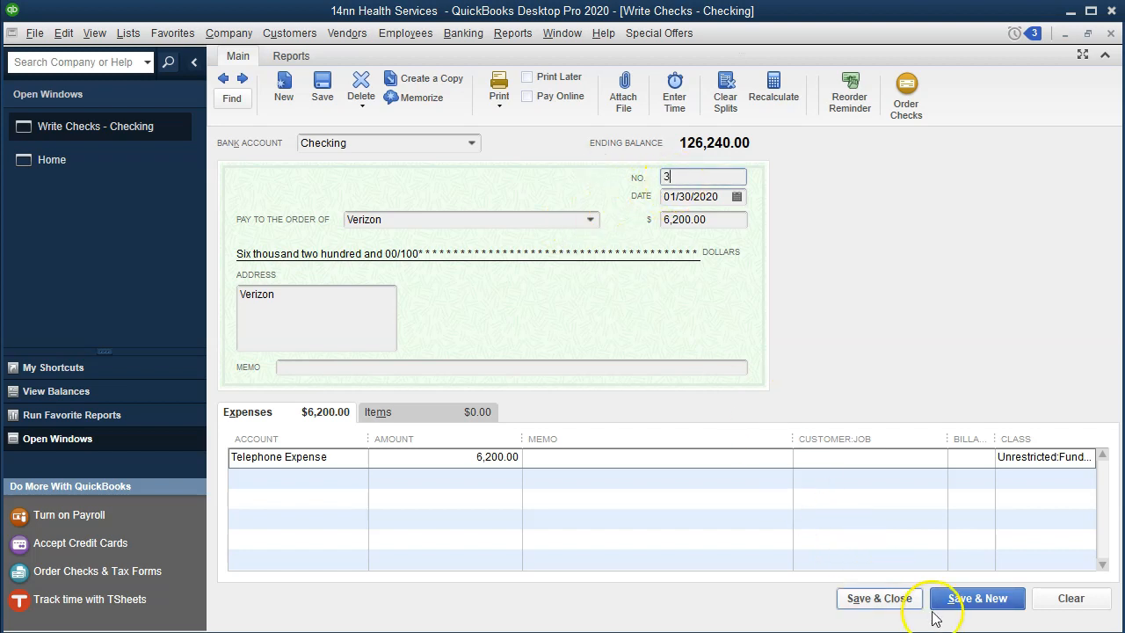
{"action": "left_click", "coordinate": [958, 598]}
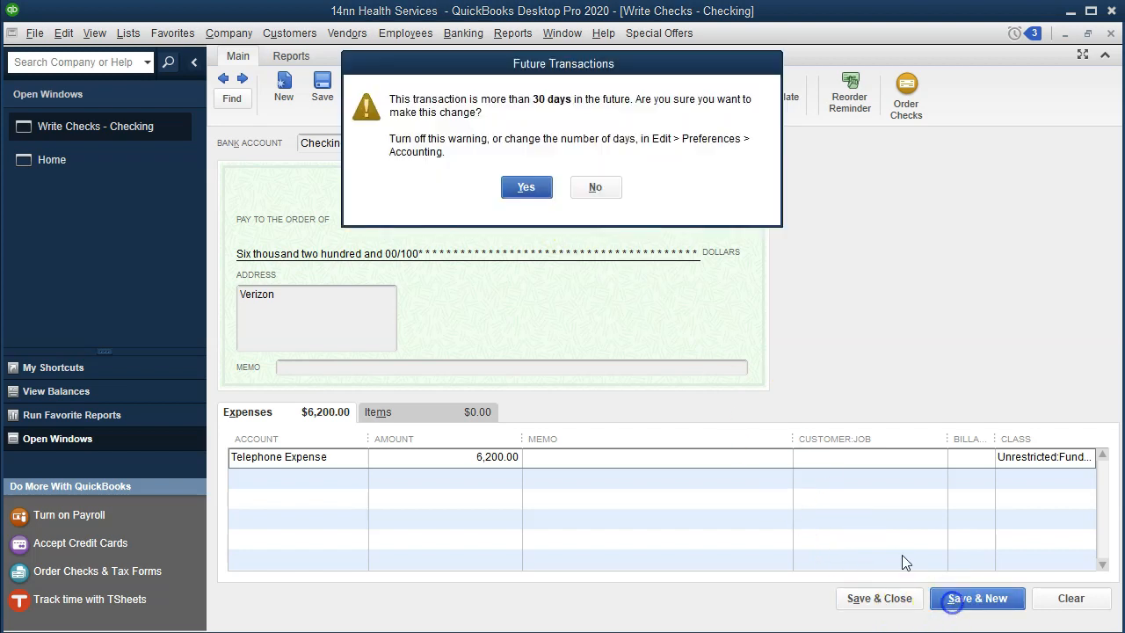
{"action": "left_click", "coordinate": [527, 186]}
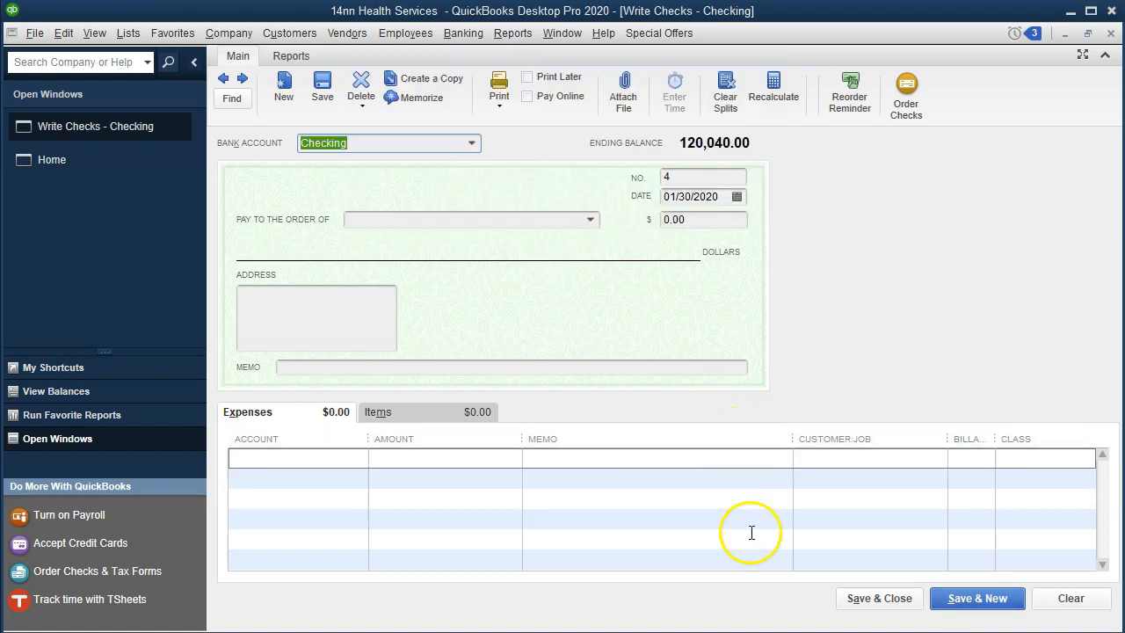
Consult the Printing & Postage entry in Excel, and make the new QuickBooks check payable to Staples, quick-adding the name as a vendor
{"action": "key", "text": "alt+Tab"}
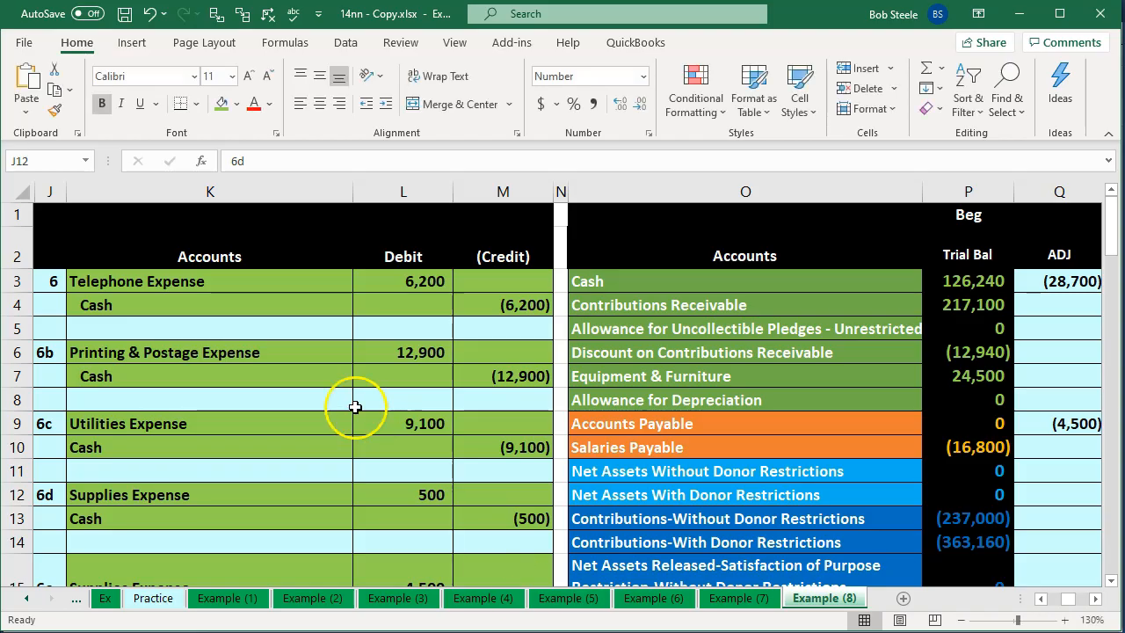
{"action": "left_click", "coordinate": [302, 384]}
{"action": "scroll", "coordinate": [302, 384], "scroll_direction": "down", "scroll_amount": 1}
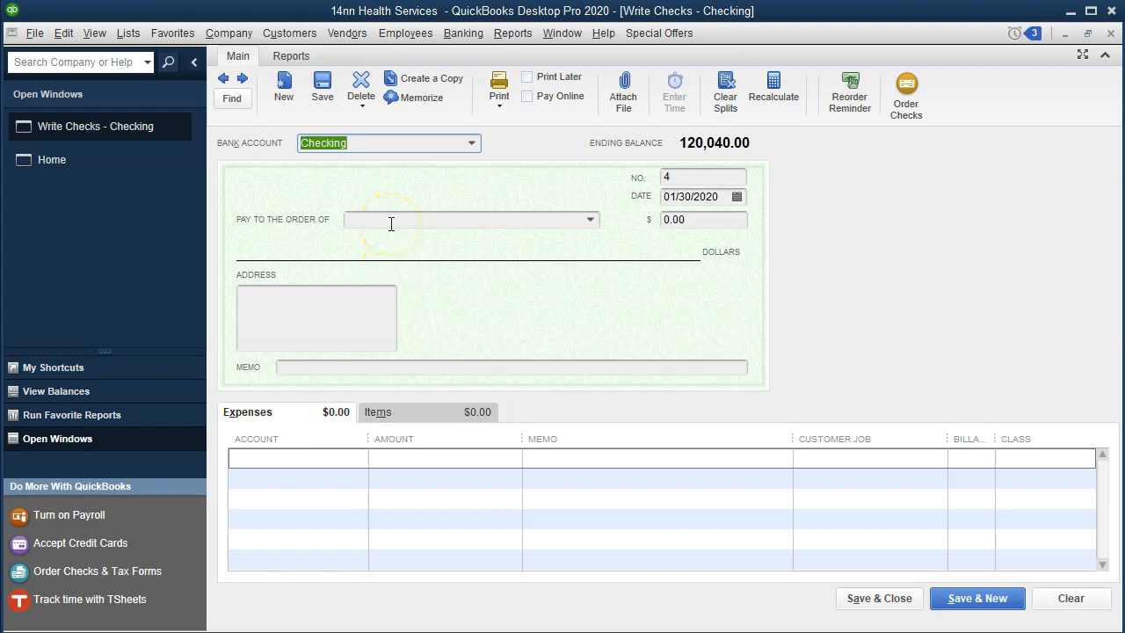
{"action": "key", "text": "Tab"}
{"action": "key", "text": "Tab"}
{"action": "key", "text": "Tab"}
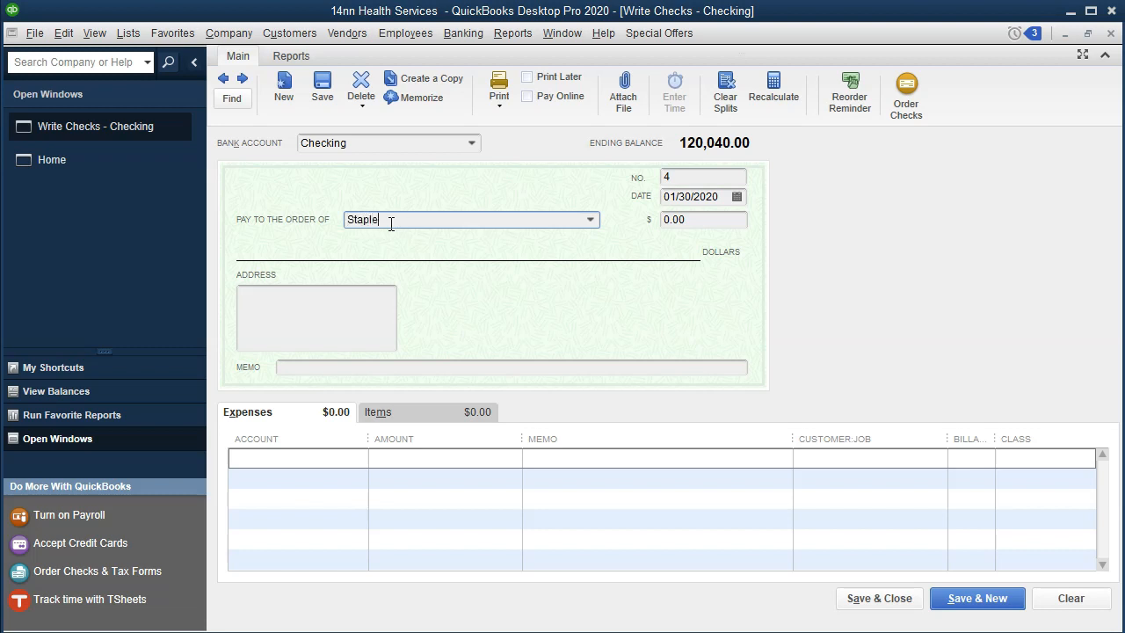
{"action": "key", "text": "Tab"}
{"action": "key", "text": "Return"}
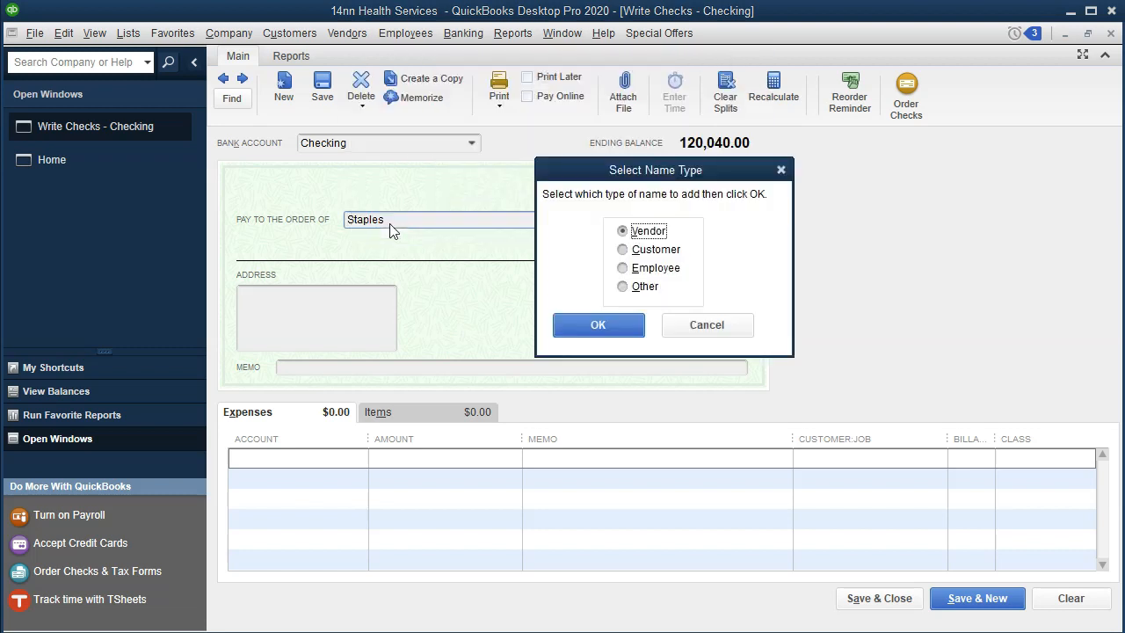
{"action": "left_click", "coordinate": [583, 323]}
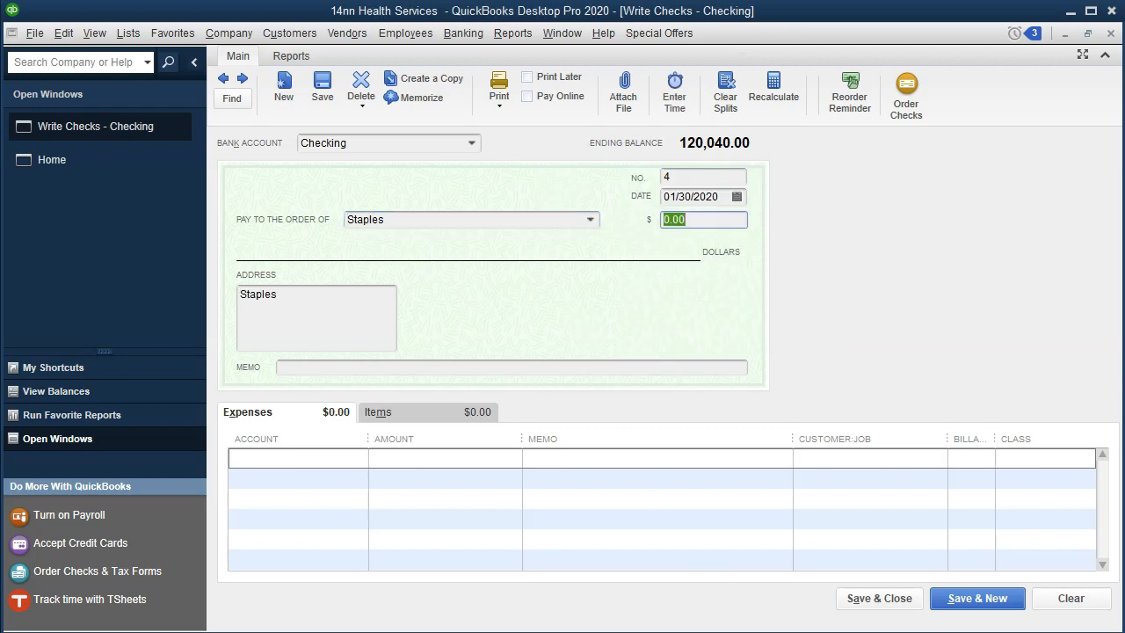
Set the Staples check amount to 12,900.00, matching the Printing & Postage Expense entry in Excel
{"action": "key", "text": "alt+Tab"}
{"action": "key", "text": "alt+Tab"}
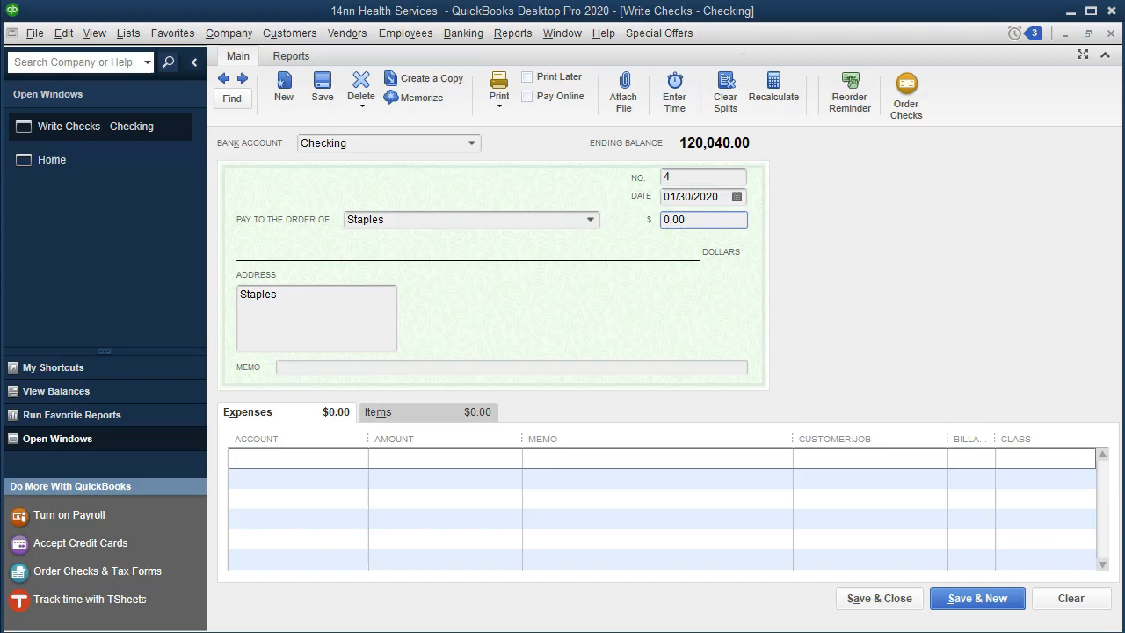
{"action": "type", "text": "12,900"}
{"action": "key", "text": "Tab"}
{"action": "key", "text": "Tab"}
{"action": "key", "text": "Tab"}
{"action": "key", "text": "Tab"}
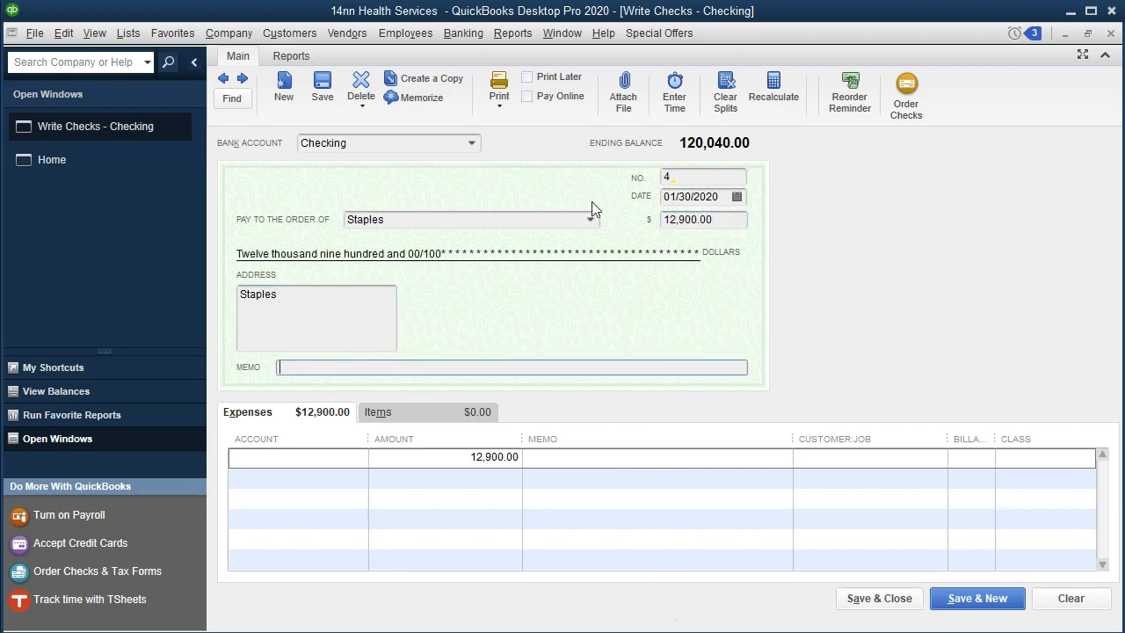
Assign the Staples check's expense line to Printing & Postage, setting it up as a new Expense account
{"action": "left_click", "coordinate": [306, 456]}
{"action": "type", "text": "Printi"}
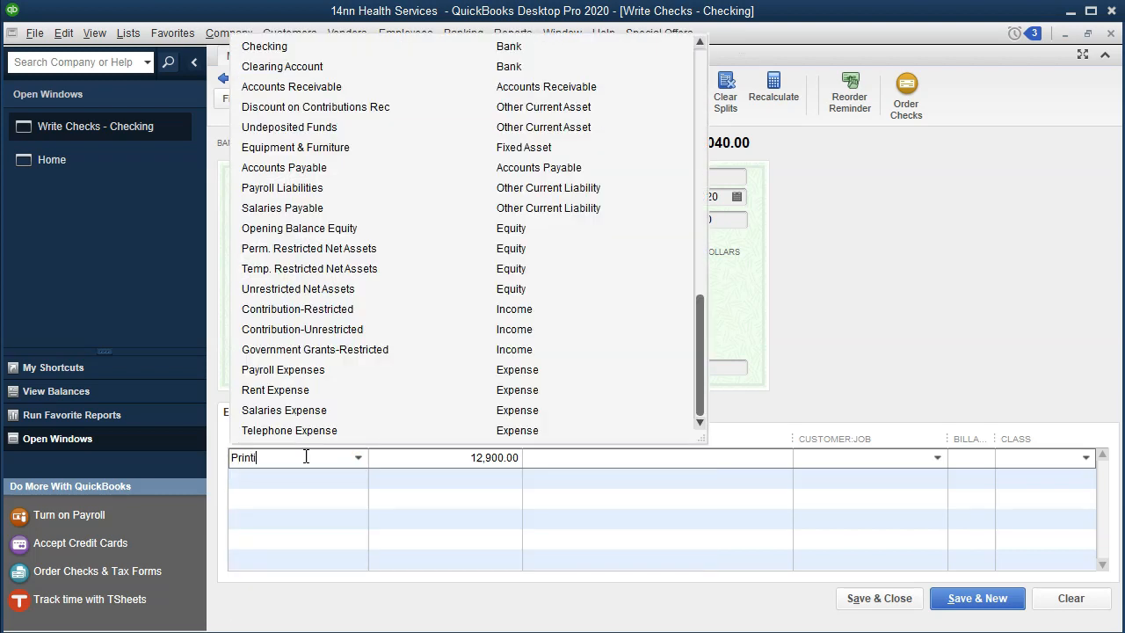
{"action": "type", "text": "ng & Postage"}
{"action": "key", "text": "Tab"}
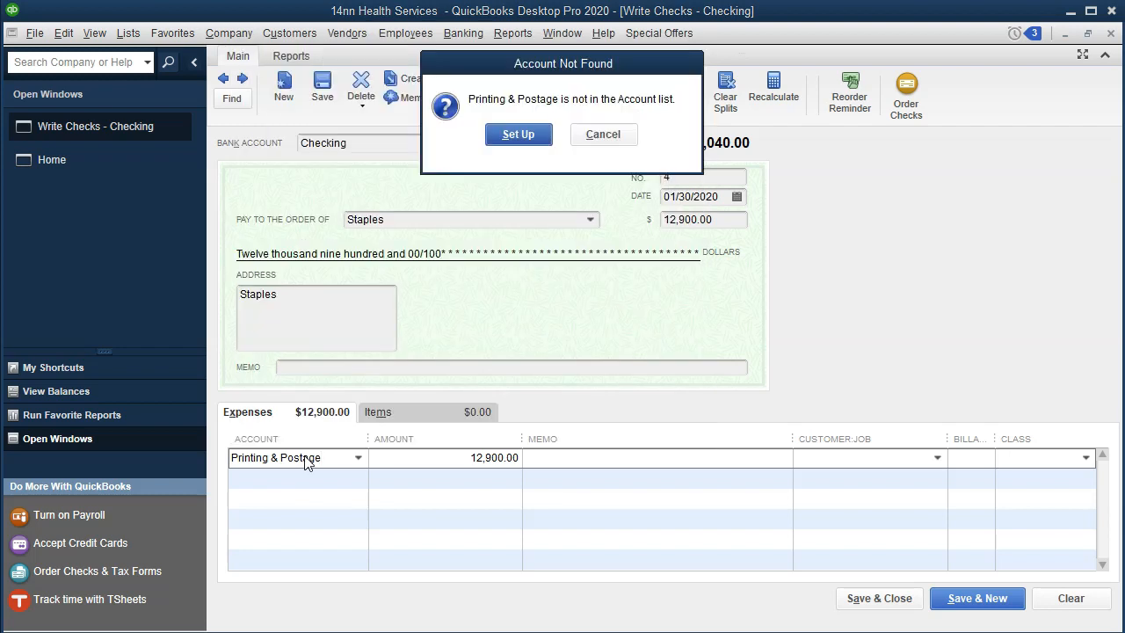
{"action": "key", "text": "Return"}
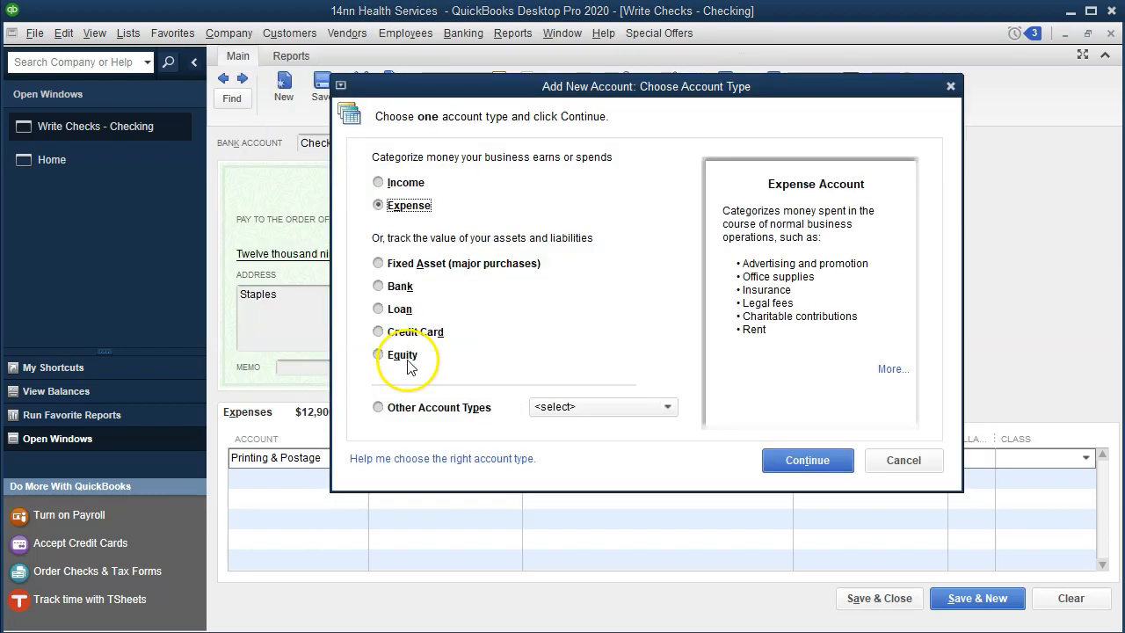
{"action": "left_click", "coordinate": [817, 463]}
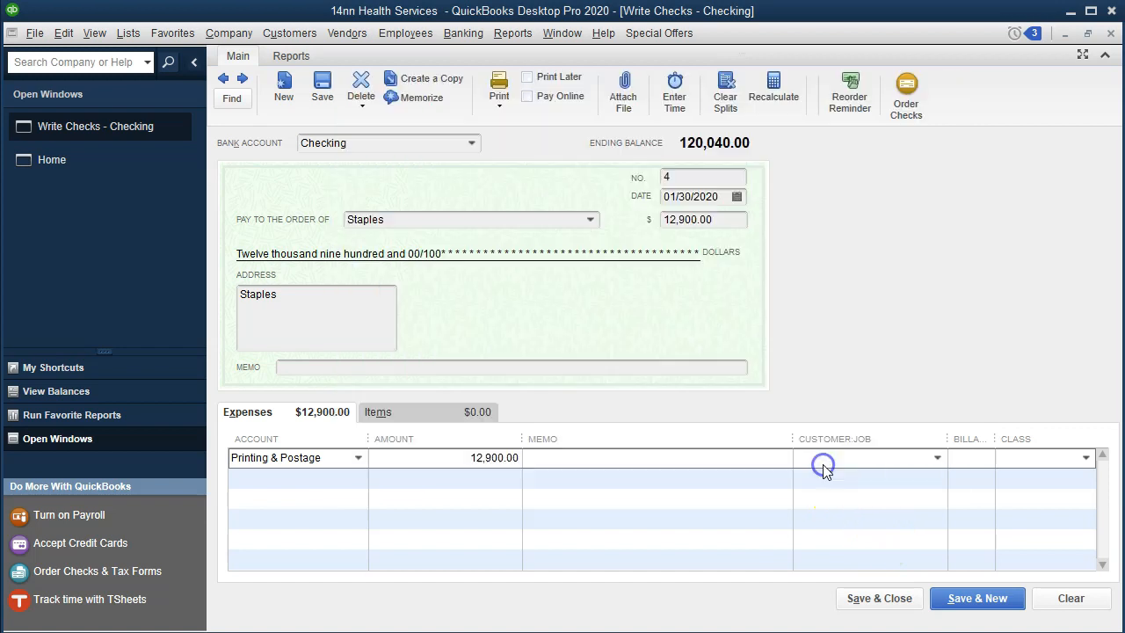
{"action": "left_click", "coordinate": [726, 467]}
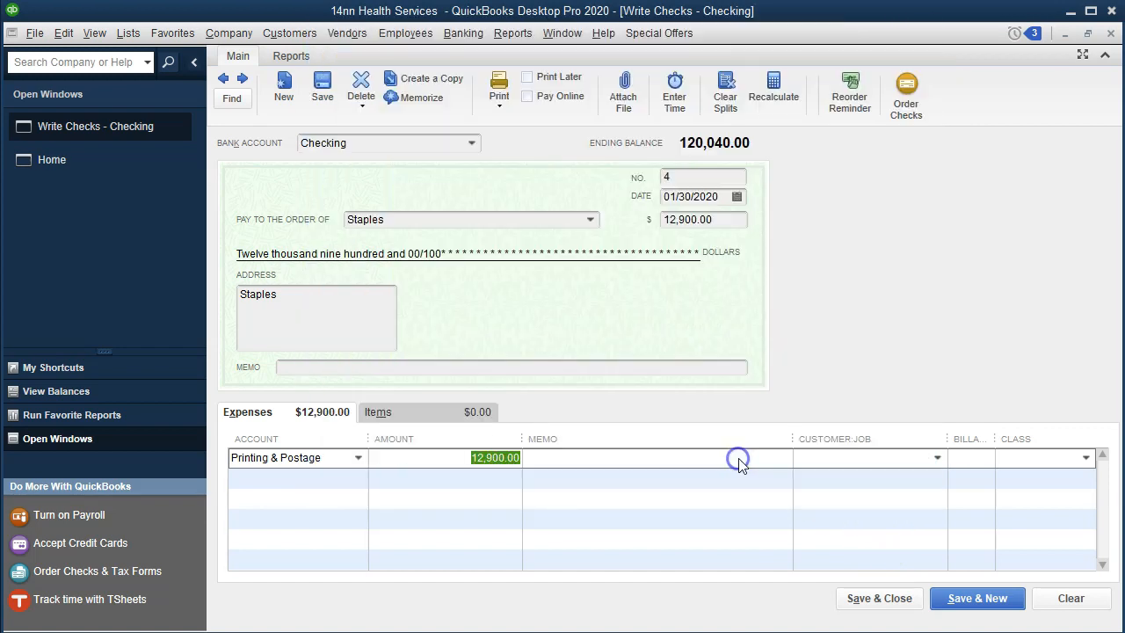
{"action": "left_click", "coordinate": [740, 458]}
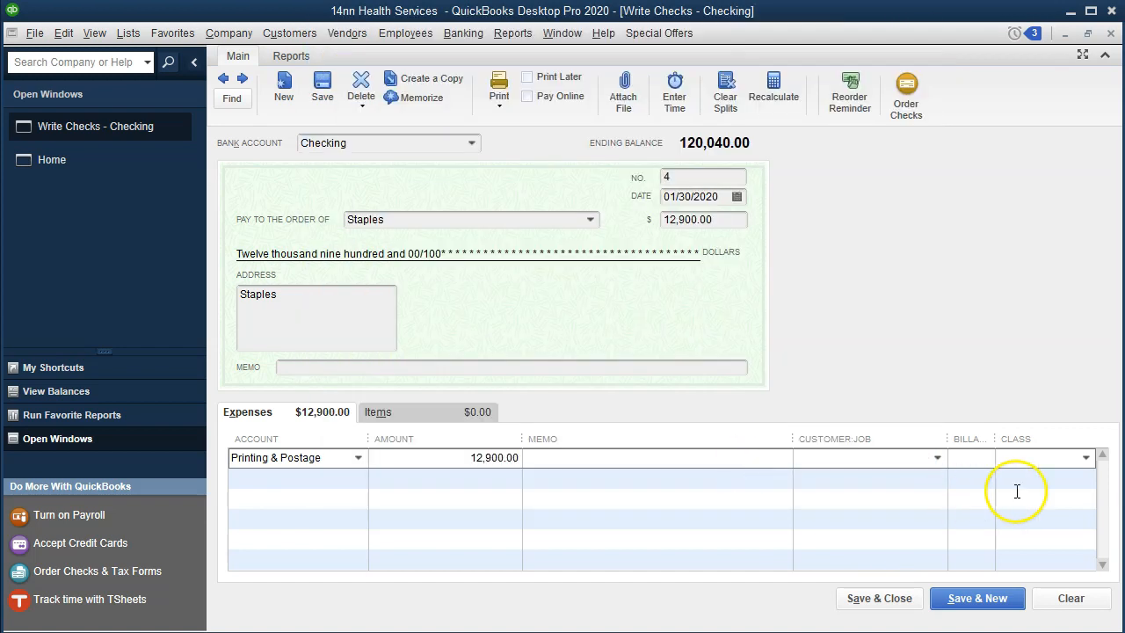
Set the Printing & Postage line's class to Fundraising 20% and save the check, accepting the future date and starting a new one
{"action": "left_click", "coordinate": [1086, 458]}
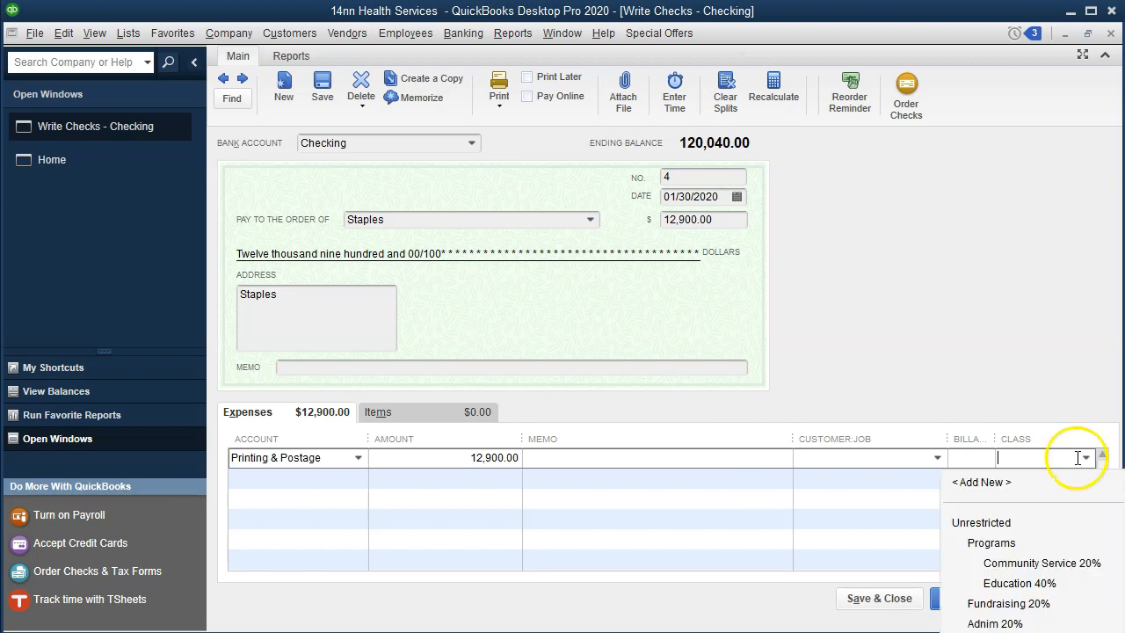
{"action": "left_click", "coordinate": [1011, 602]}
{"action": "left_click", "coordinate": [993, 601]}
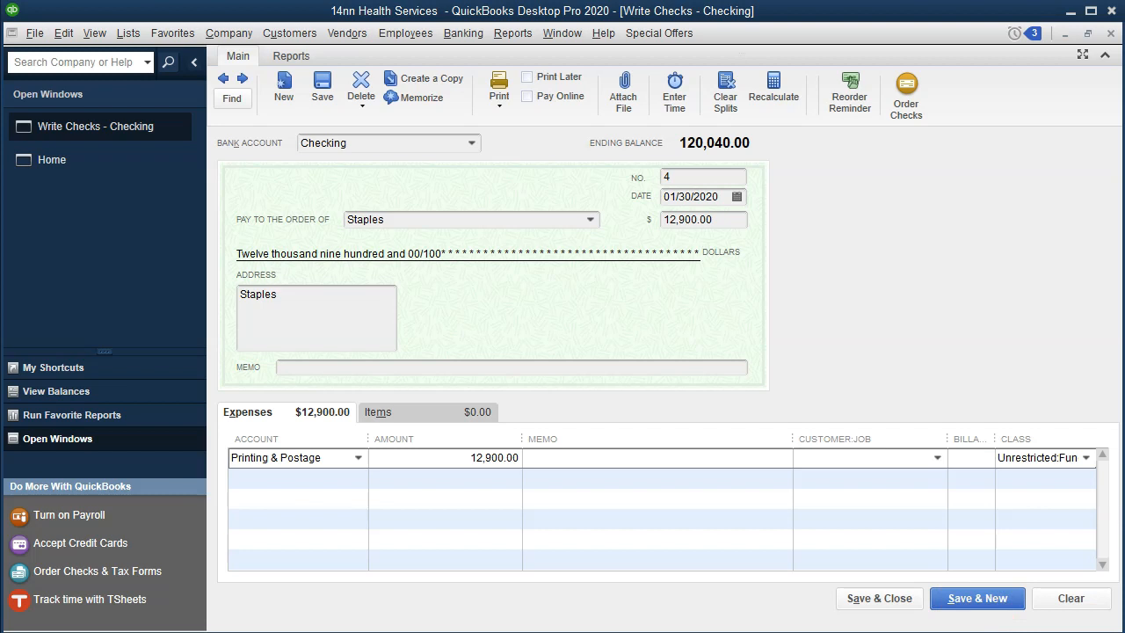
{"action": "left_click", "coordinate": [962, 601]}
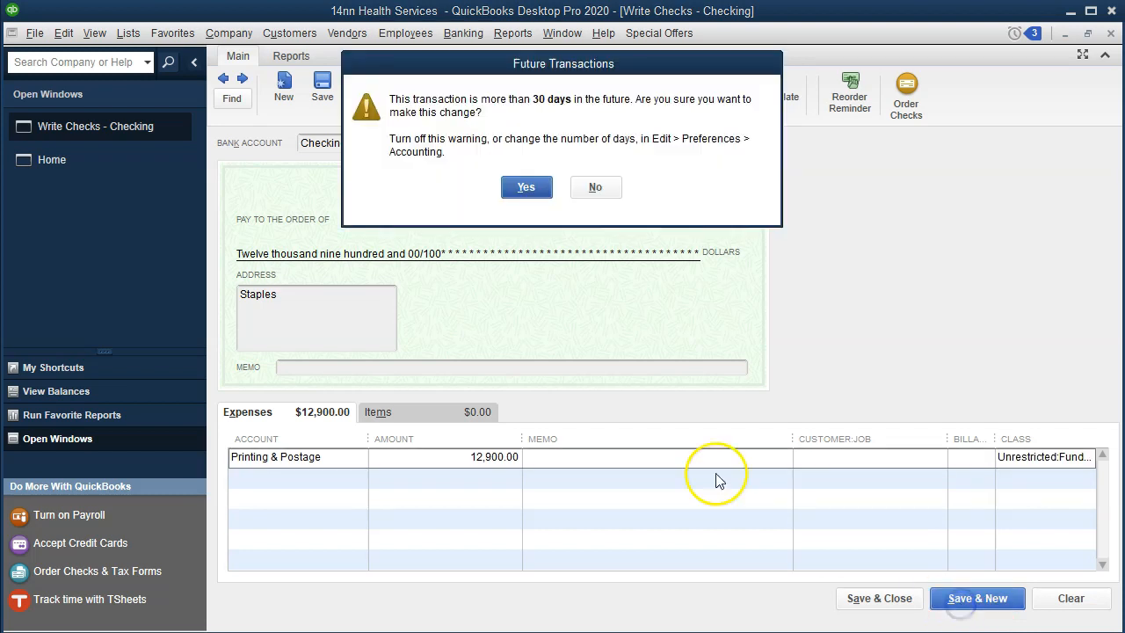
{"action": "left_click", "coordinate": [526, 188]}
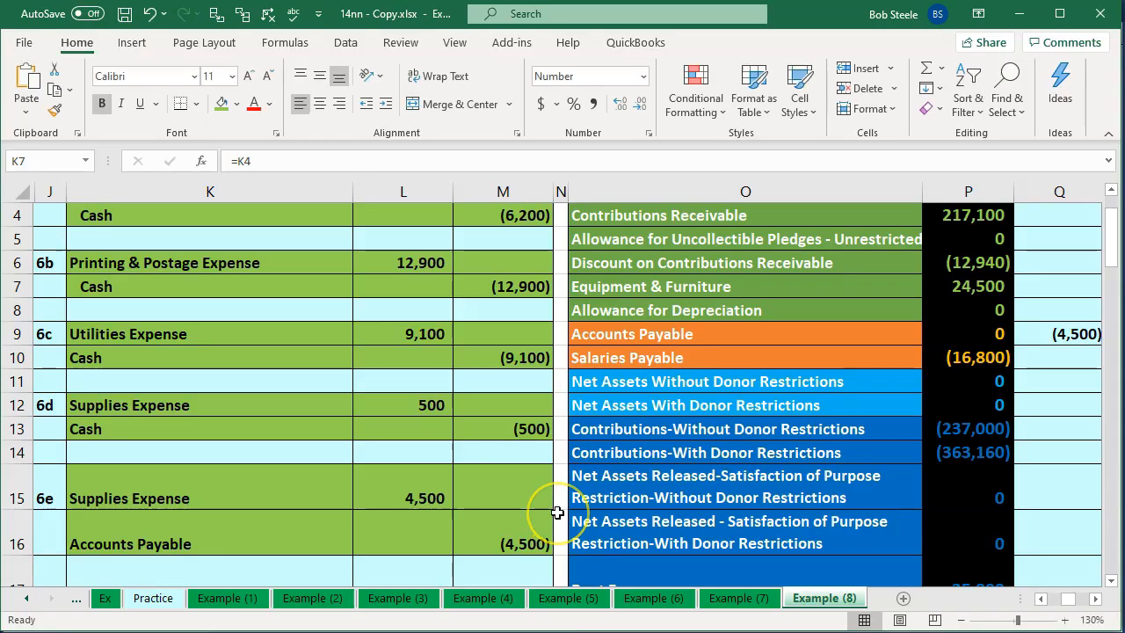
Consult the Utilities Expense entry in Excel, and make the new QuickBooks check payable to Edison, quick-adding the name as a vendor
{"action": "scroll", "coordinate": [557, 513], "scroll_direction": "down", "scroll_amount": 1}
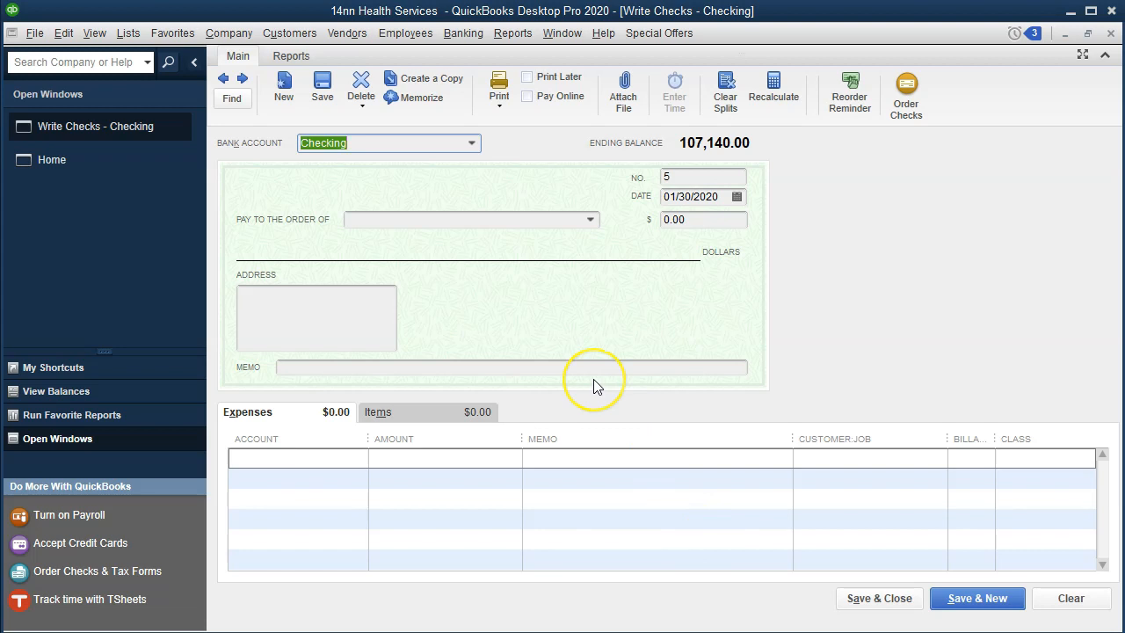
{"action": "key", "text": "Tab"}
{"action": "key", "text": "Tab"}
{"action": "key", "text": "Tab"}
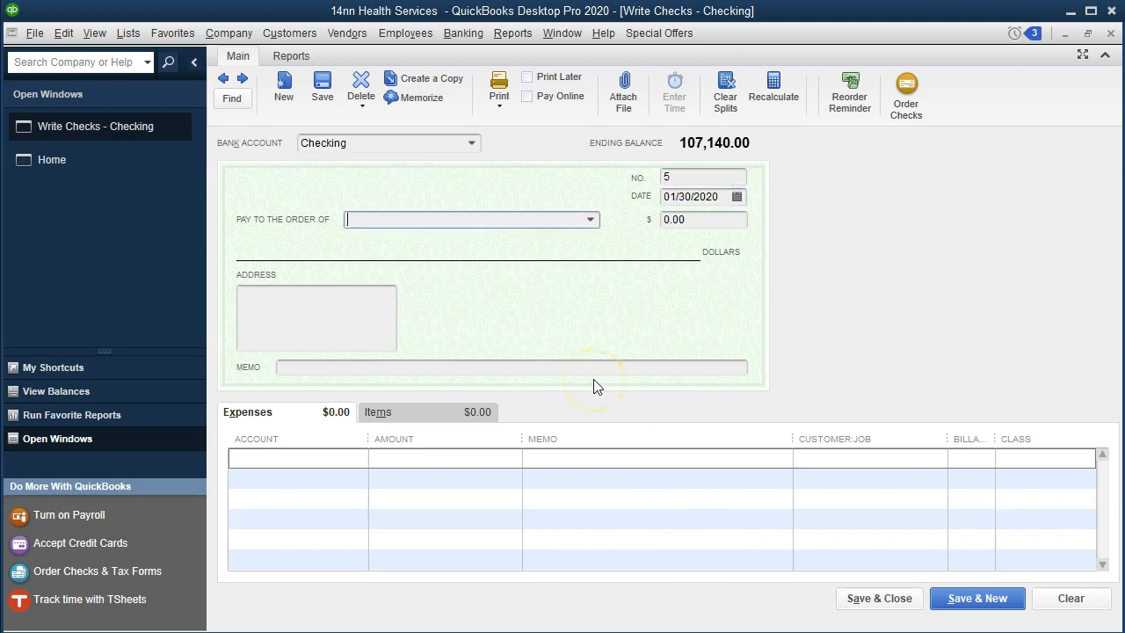
{"action": "type", "text": "Edison"}
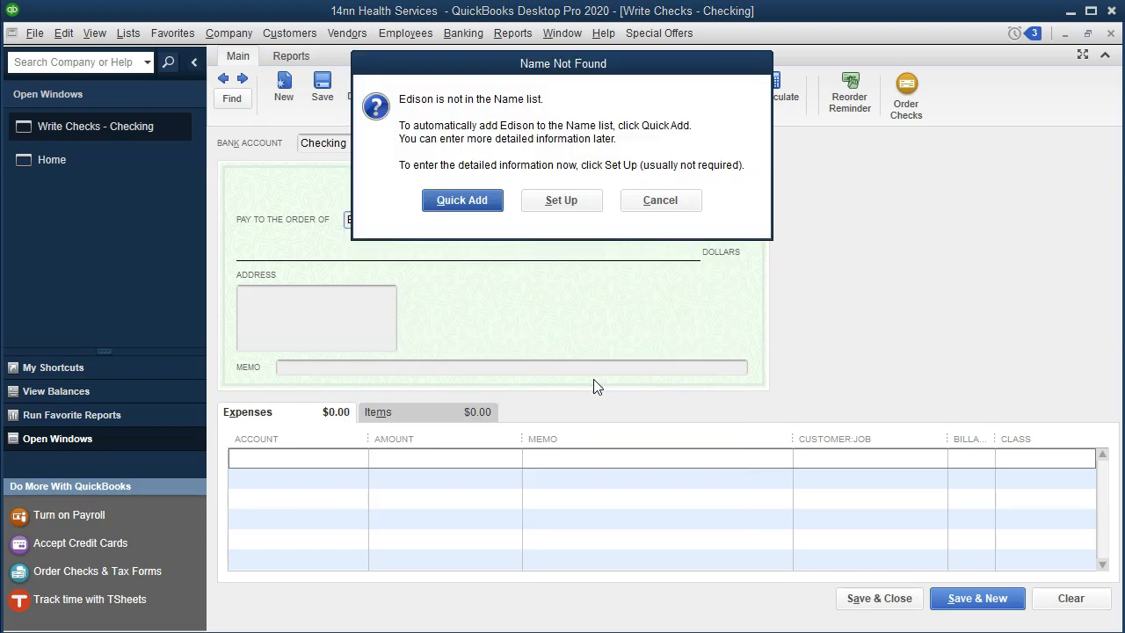
{"action": "key", "text": "Return"}
{"action": "key", "text": "Return"}
{"action": "left_click", "coordinate": [595, 459]}
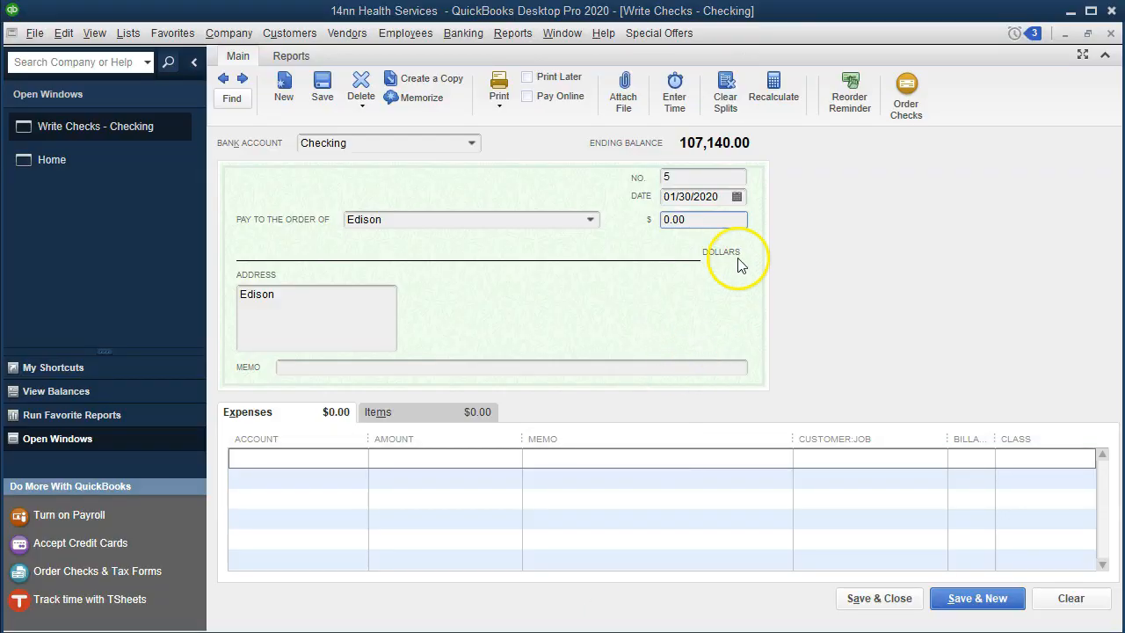
Set the Edison check amount to 9,100.00
{"action": "left_click", "coordinate": [596, 201]}
{"action": "type", "text": "9,100"}
{"action": "key", "text": "Tab"}
{"action": "key", "text": "Tab"}
{"action": "key", "text": "Tab"}
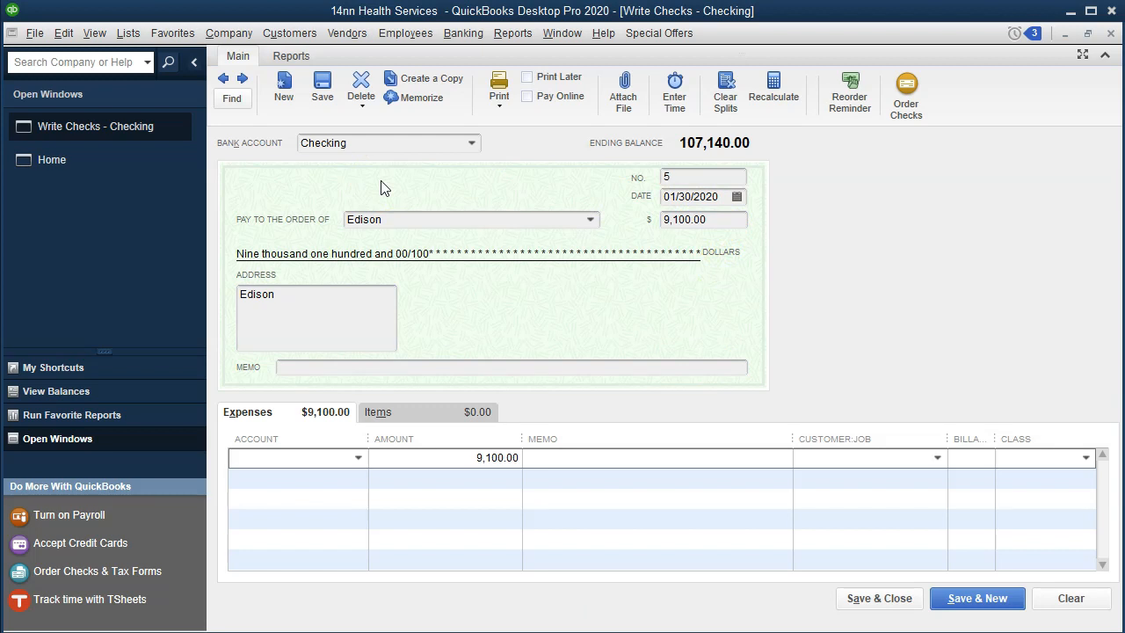
Assign the Edison check's expense line to Utilities, setting it up as a new Expense account
{"action": "type", "text": "U"}
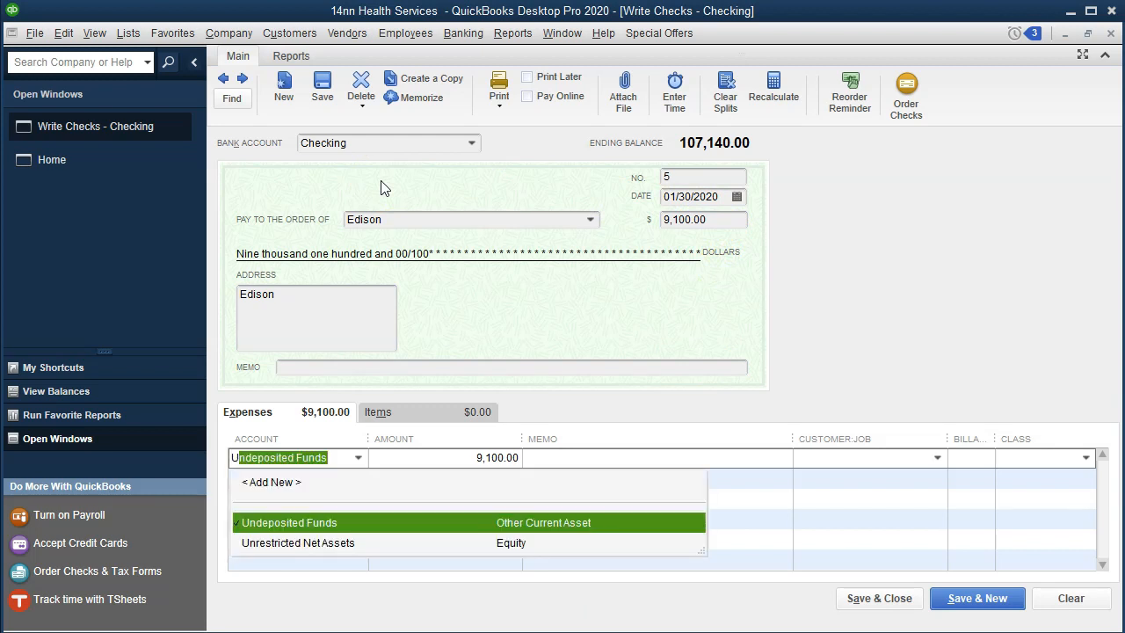
{"action": "type", "text": "tilities"}
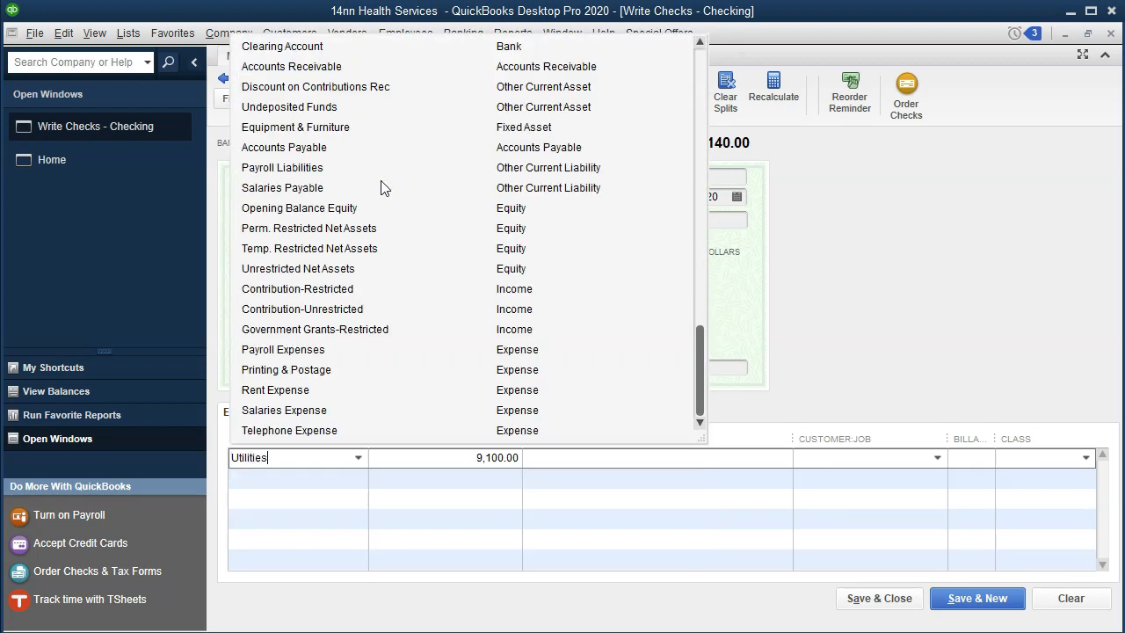
{"action": "key", "text": "Tab"}
{"action": "key", "text": "Return"}
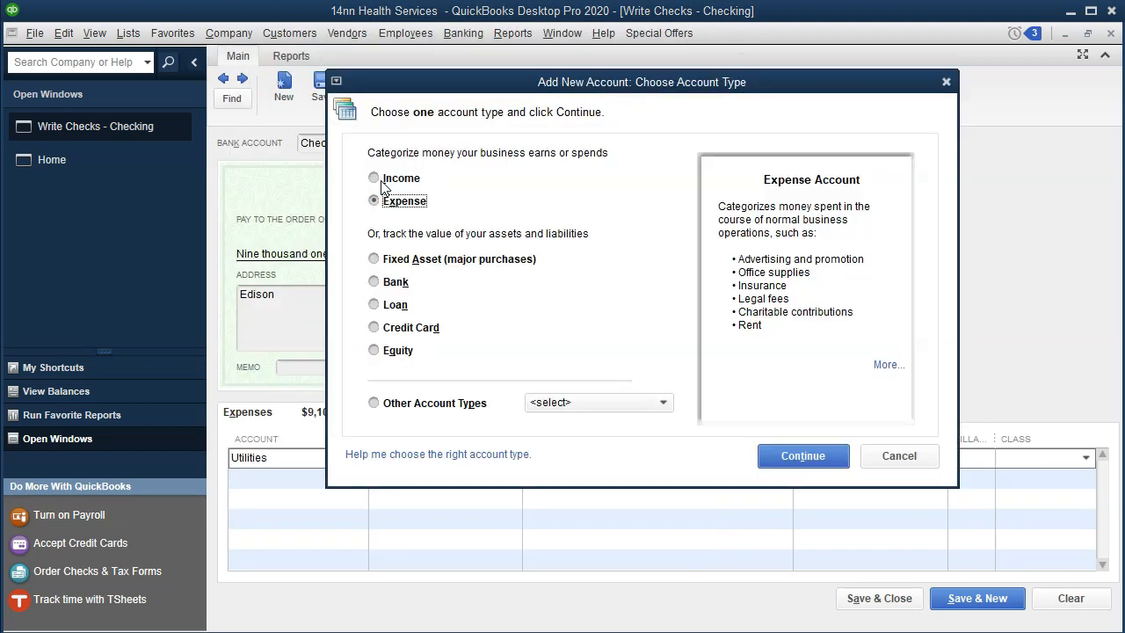
{"action": "left_click", "coordinate": [780, 450]}
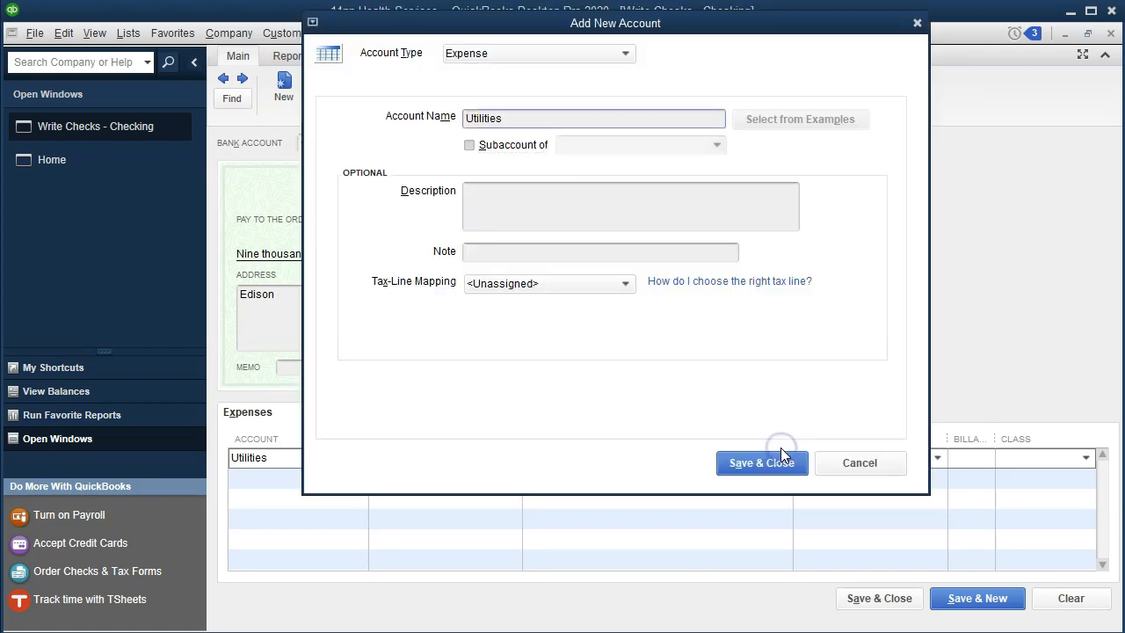
{"action": "left_click", "coordinate": [766, 460]}
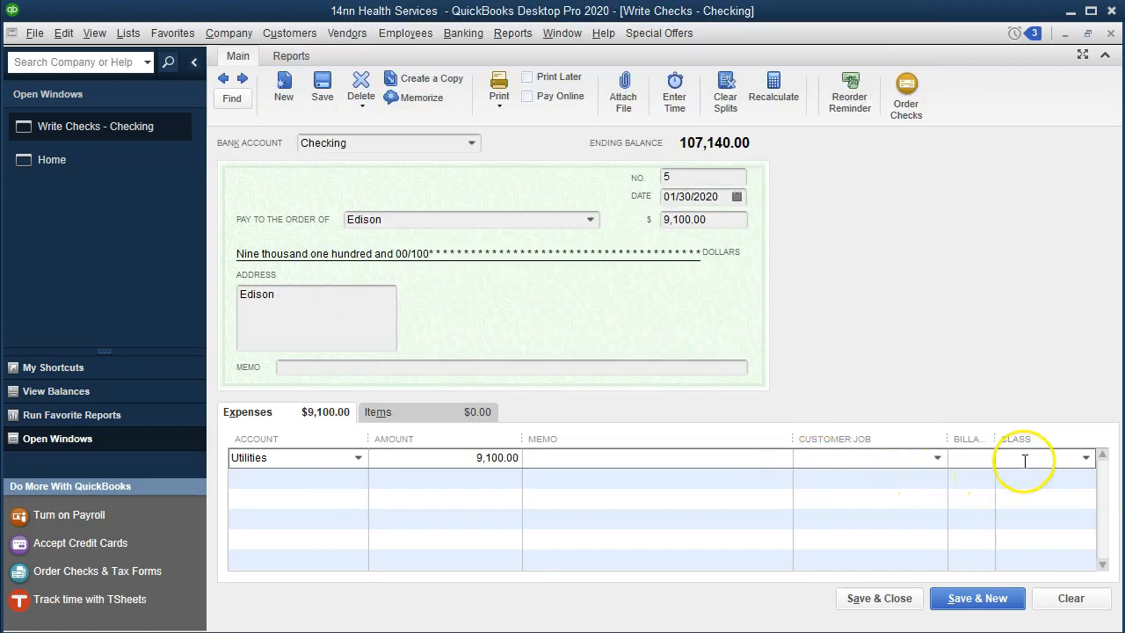
Set the Utilities line's class to Fundraising 20% and save the check, accepting the future date and starting a new one
{"action": "left_click", "coordinate": [1067, 457]}
{"action": "type", "text": "Fun"}
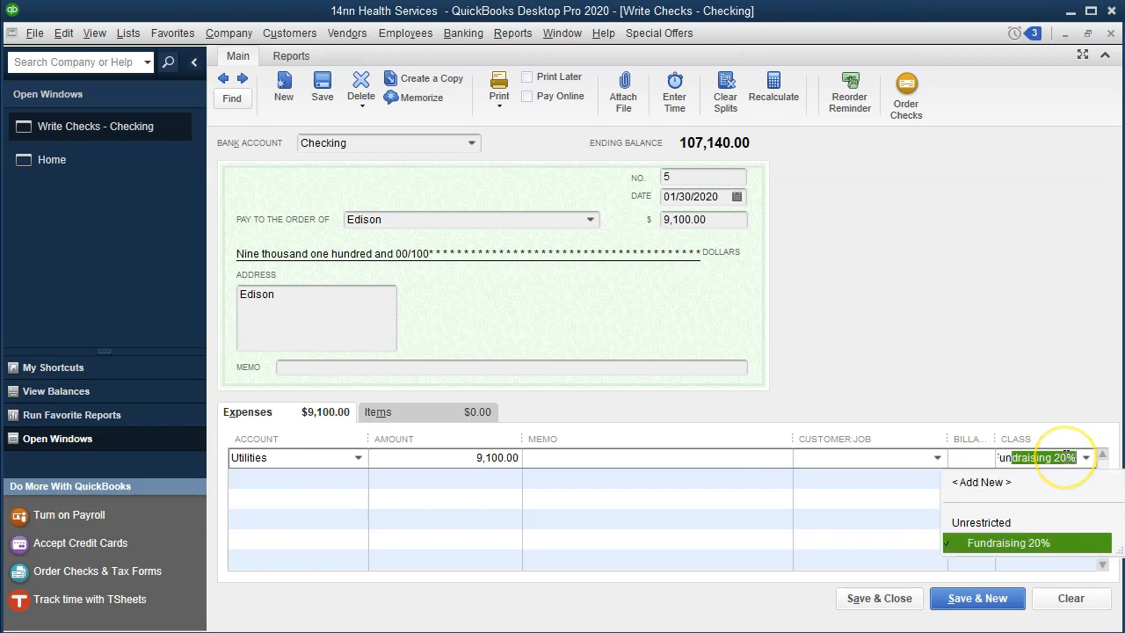
{"action": "key", "text": "Tab"}
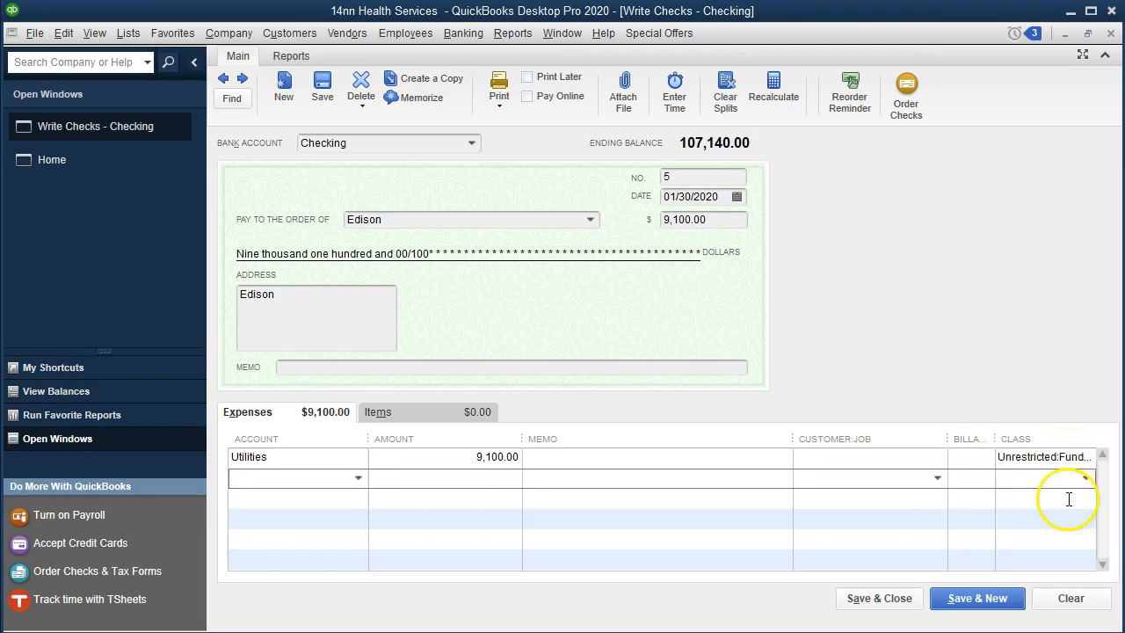
{"action": "left_click", "coordinate": [993, 614]}
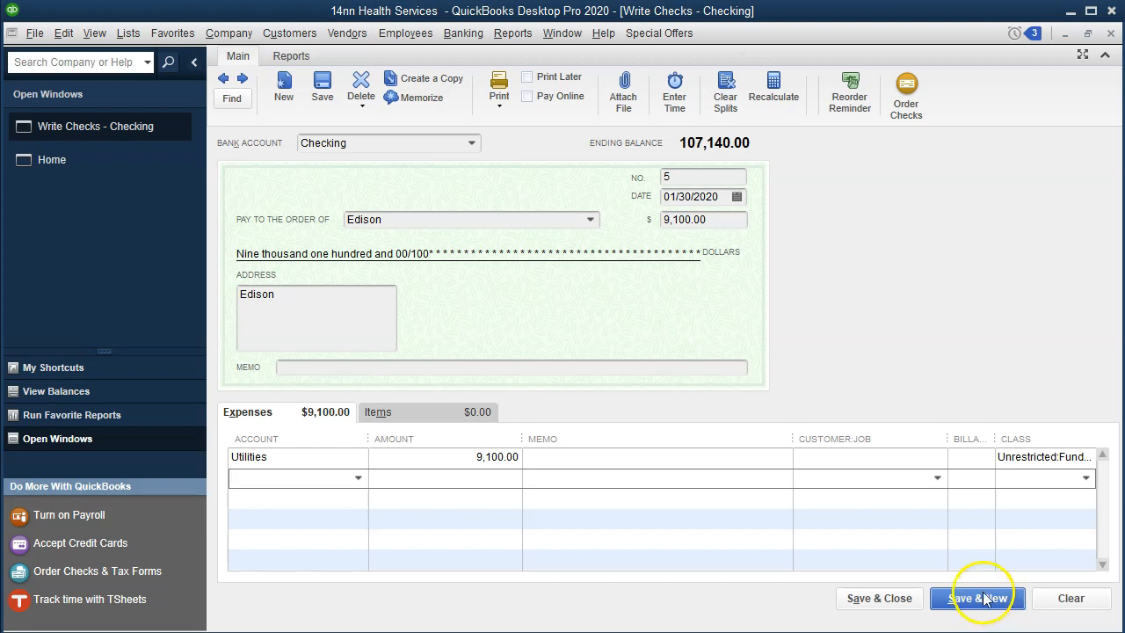
{"action": "left_click", "coordinate": [526, 186]}
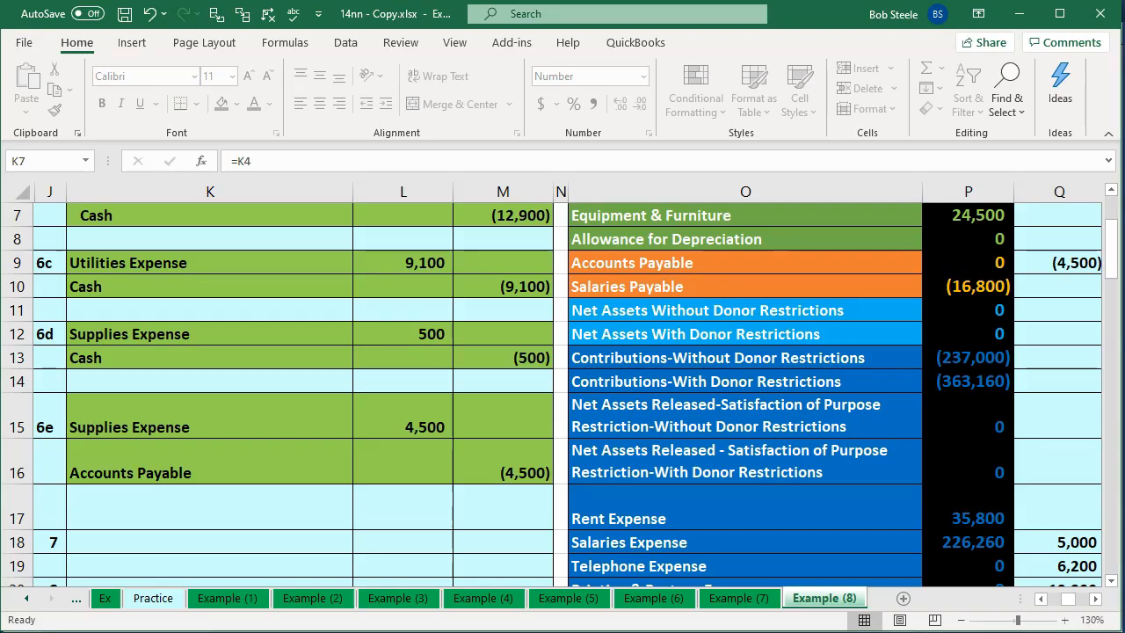
Consult the cash-paid Supplies Expense entry in Excel, and make the new QuickBooks check payable to the existing vendor Office Depot
{"action": "left_click", "coordinate": [407, 459]}
{"action": "scroll", "coordinate": [409, 460], "scroll_direction": "down", "scroll_amount": 1}
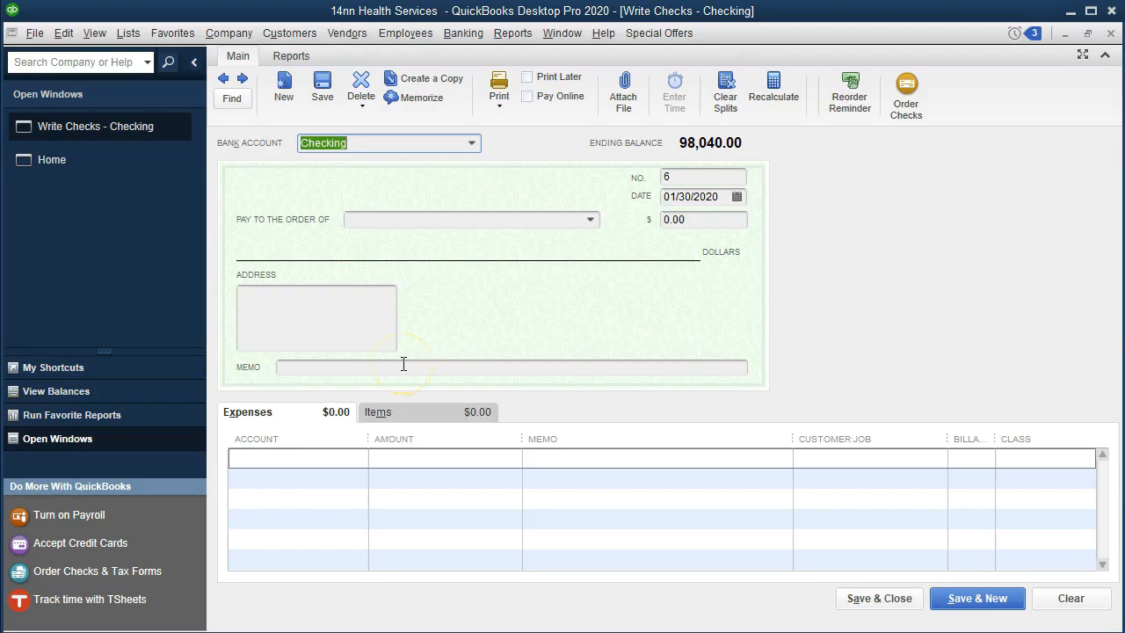
{"action": "key", "text": "Tab"}
{"action": "key", "text": "Tab"}
{"action": "key", "text": "Tab"}
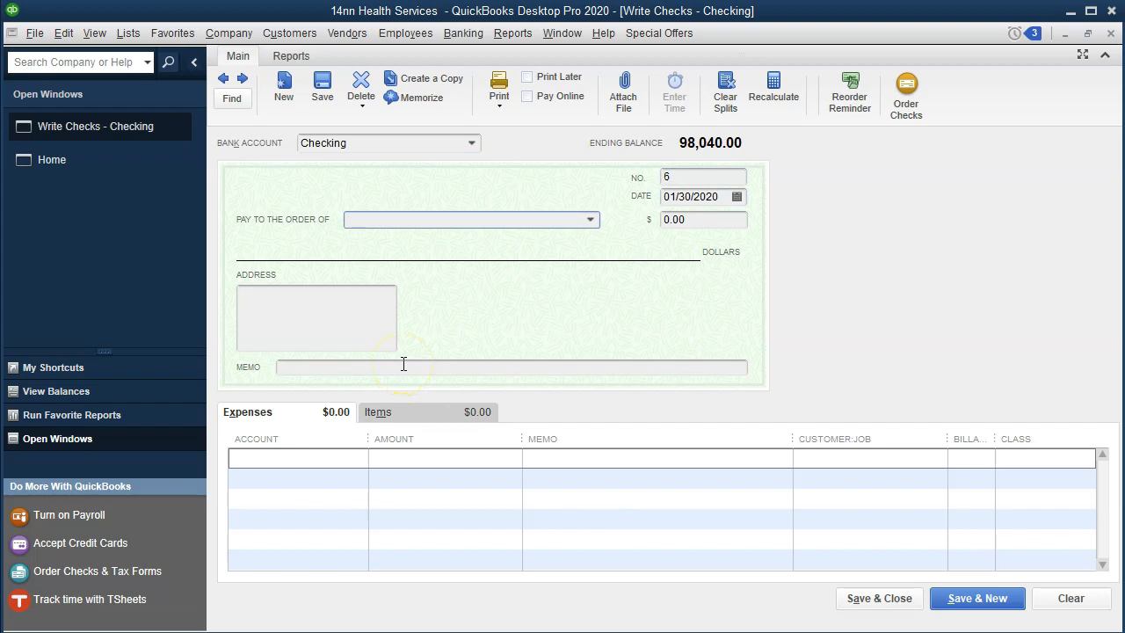
{"action": "type", "text": "Office Depot"}
{"action": "key", "text": "Tab"}
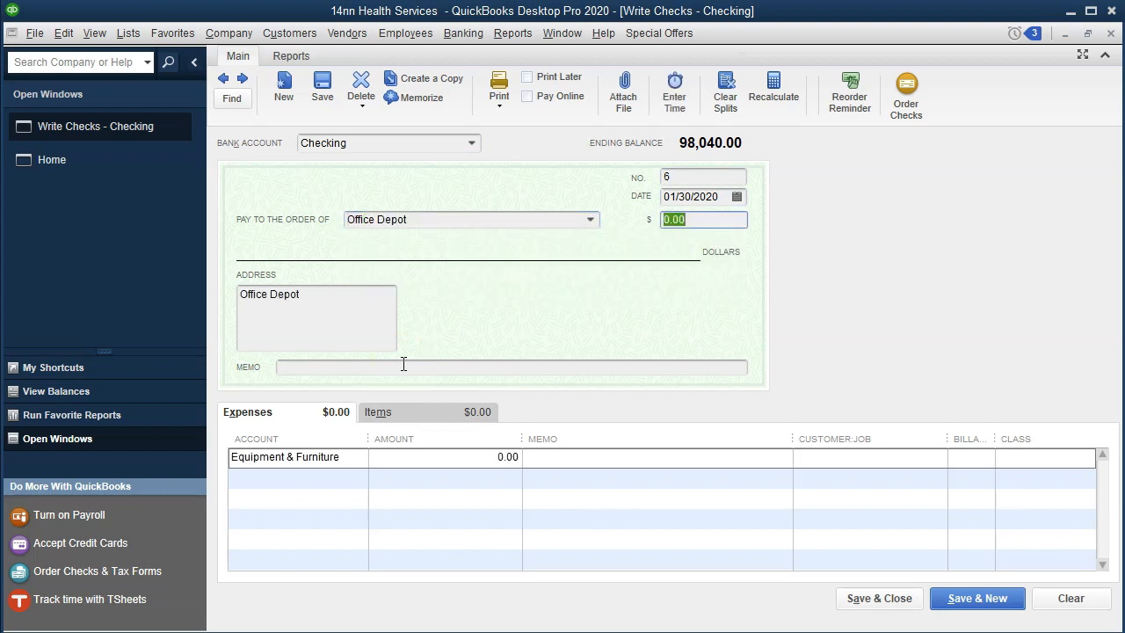
Set the Office Depot check amount to 500.00, matching entry 6d for Supplies Expense in Excel
{"action": "left_click", "coordinate": [332, 453]}
{"action": "left_click", "coordinate": [723, 253]}
{"action": "key", "text": "alt+Tab"}
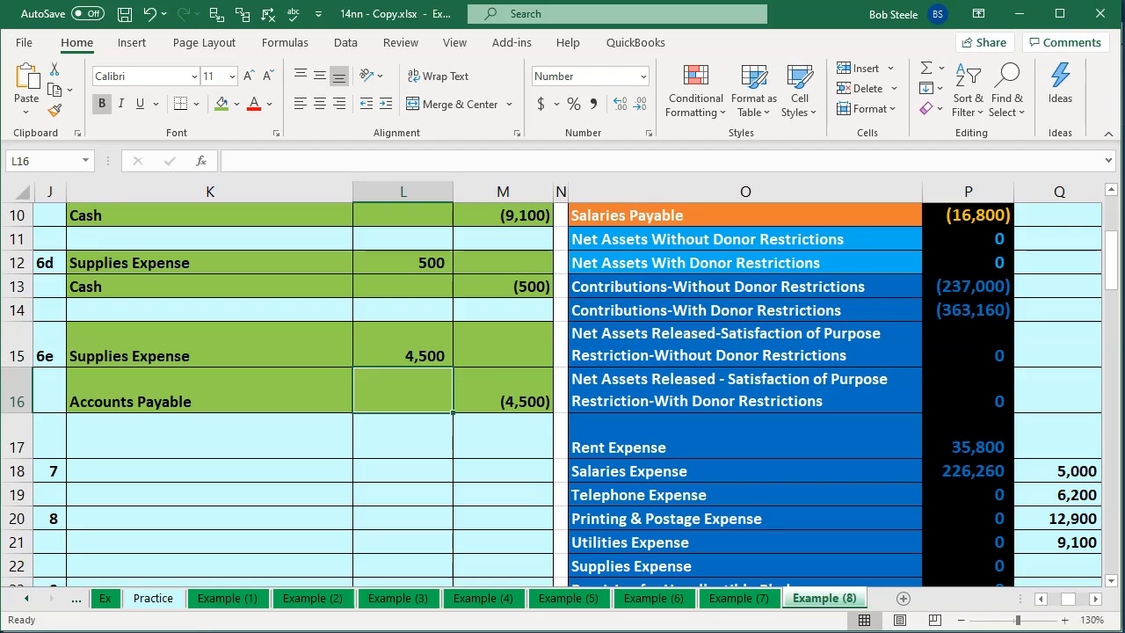
{"action": "key", "text": "alt+Tab"}
{"action": "left_click_drag", "start_coordinate": [706, 219], "coordinate": [671, 216]}
{"action": "key", "text": "BackSpace"}
{"action": "key", "text": "BackSpace"}
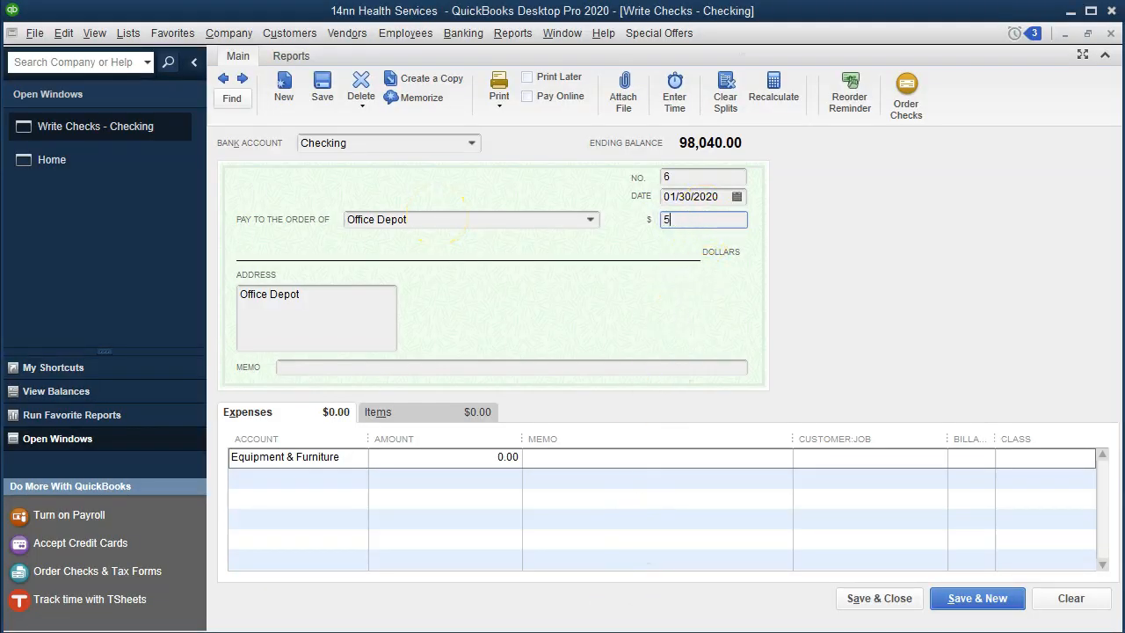
{"action": "key", "text": "Tab"}
{"action": "key", "text": "Tab"}
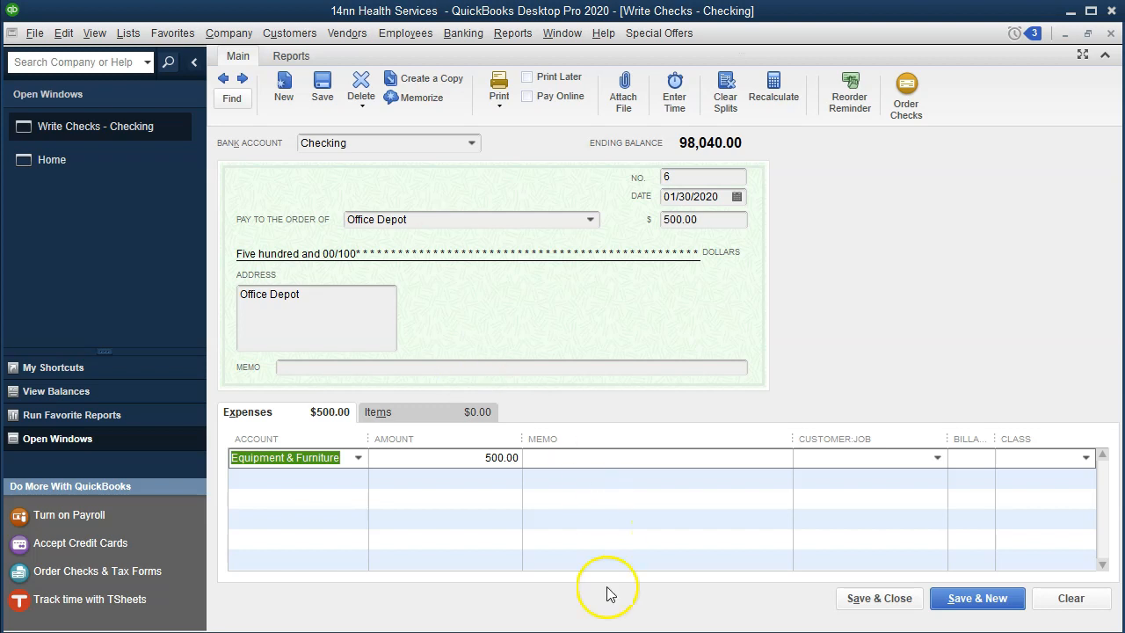
Replace the Office Depot check's Equipment & Furniture account with Supplies Expense, setting it up as a new Expense account
{"action": "key", "text": "alt+Tab"}
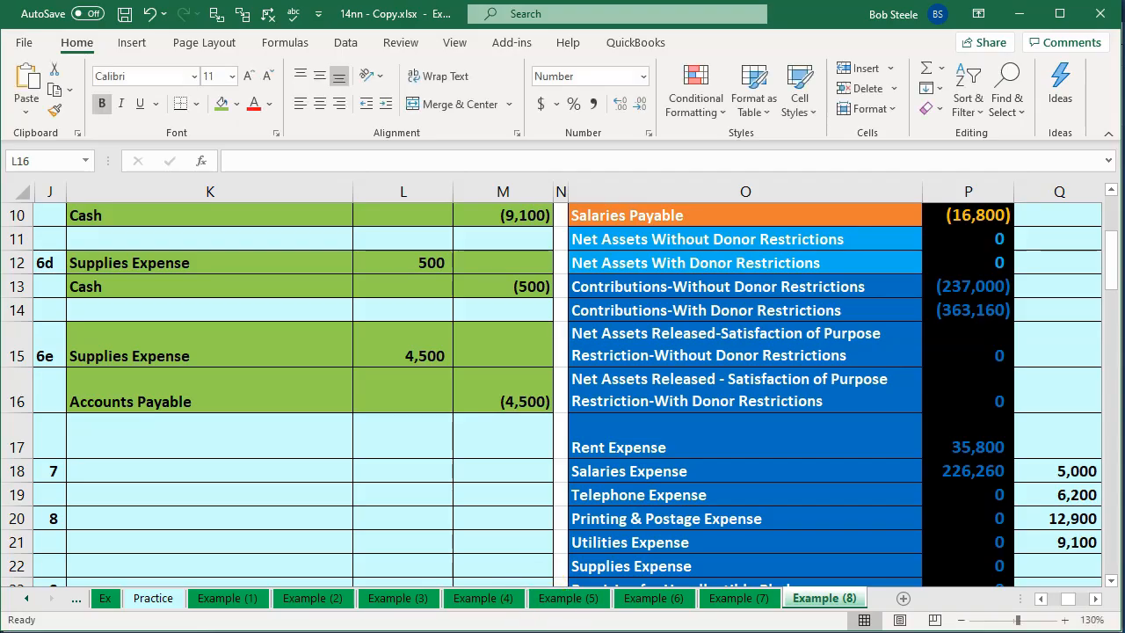
{"action": "key", "text": "alt+Tab"}
{"action": "key", "text": "BackSpace"}
{"action": "type", "text": "S"}
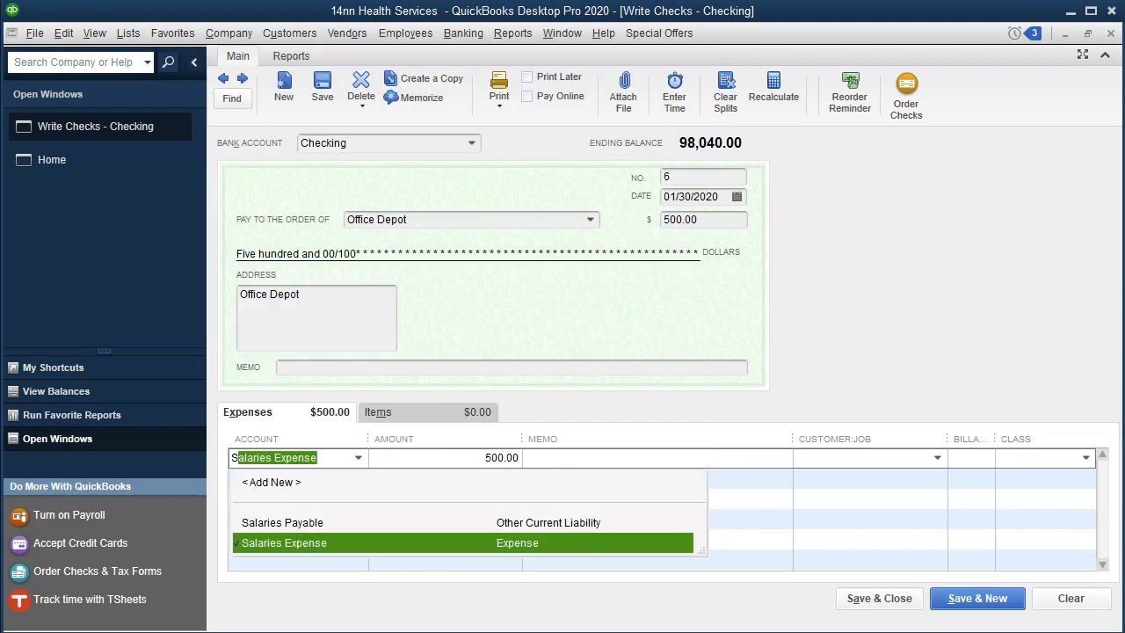
{"action": "type", "text": "upplies Expense"}
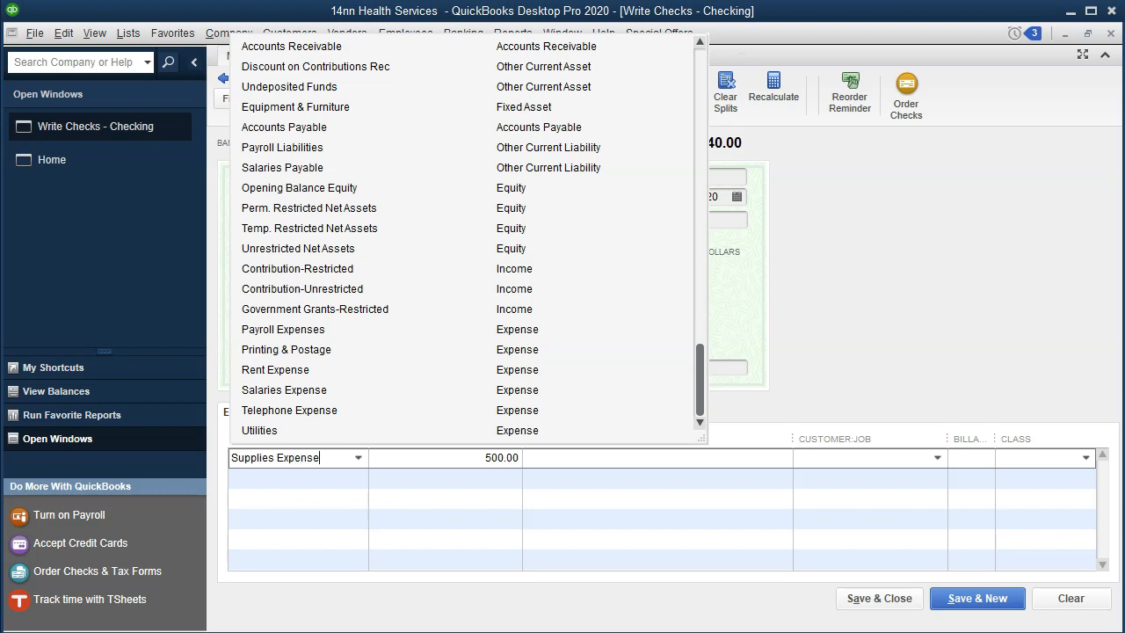
{"action": "key", "text": "Tab"}
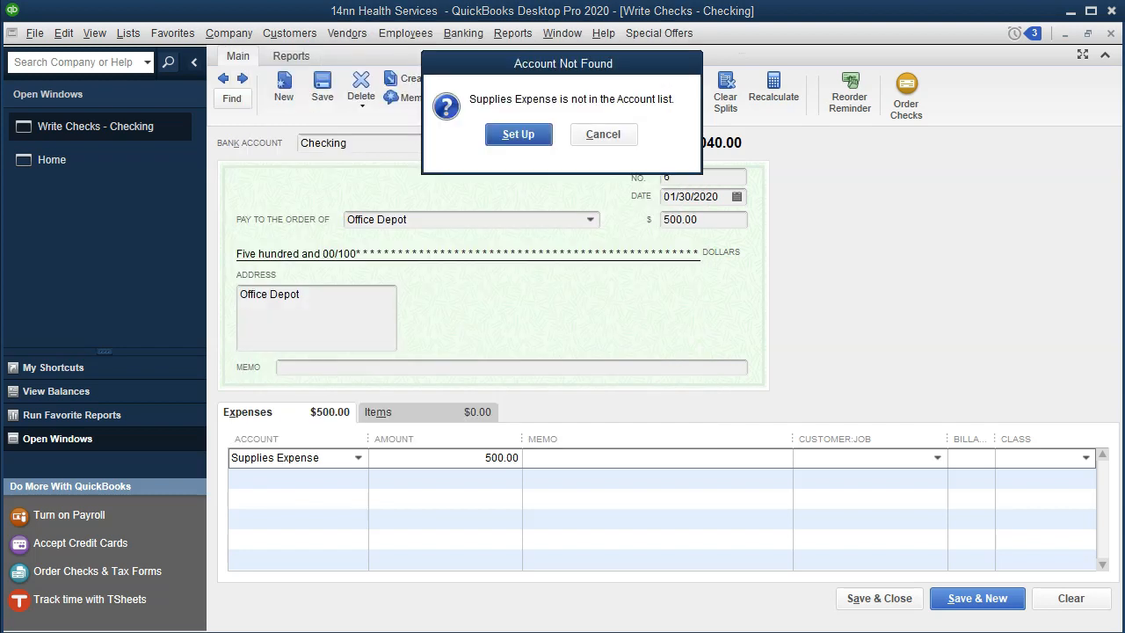
{"action": "key", "text": "Return"}
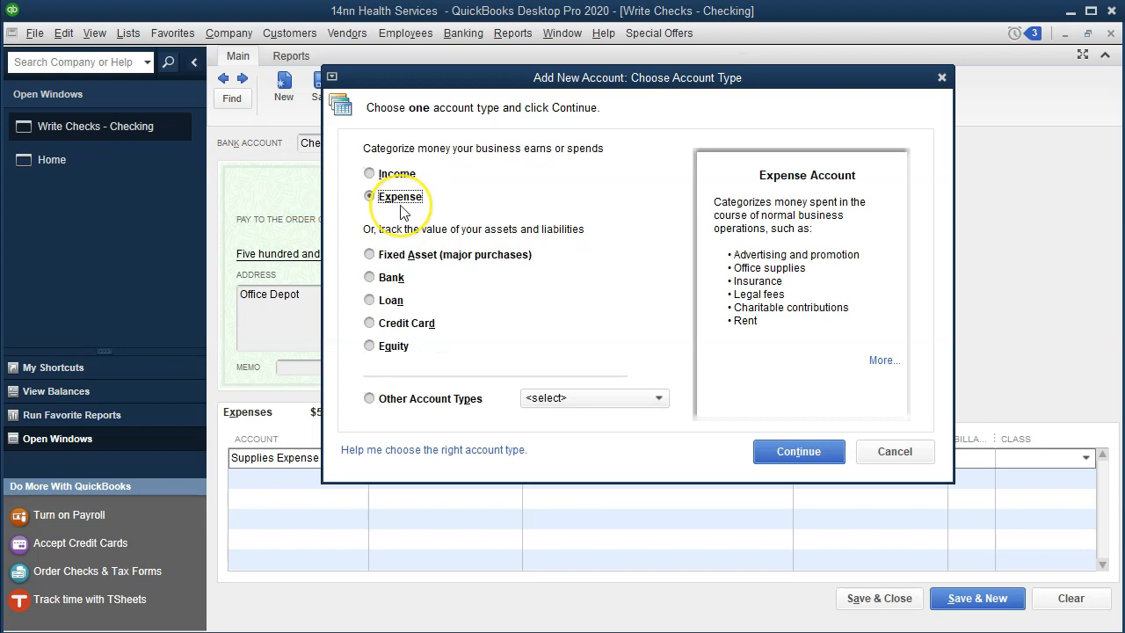
{"action": "left_click", "coordinate": [764, 450]}
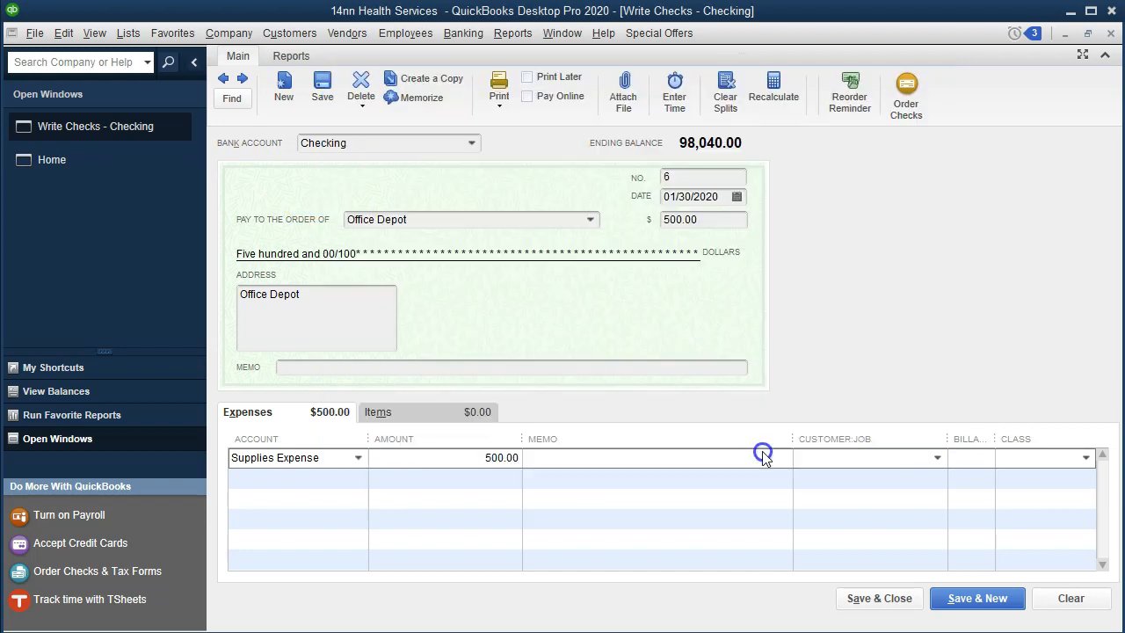
{"action": "left_click", "coordinate": [757, 458]}
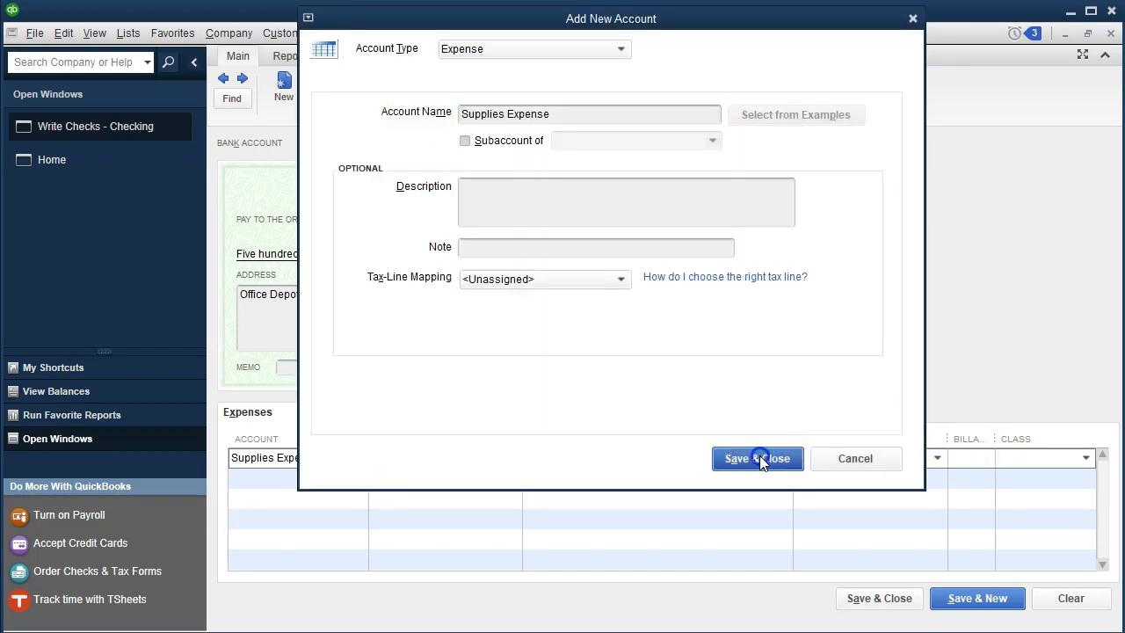
Set the Supplies Expense line's class to Fundraising 20% and save the check, accepting the future date and starting a new one
{"action": "left_click", "coordinate": [1011, 456]}
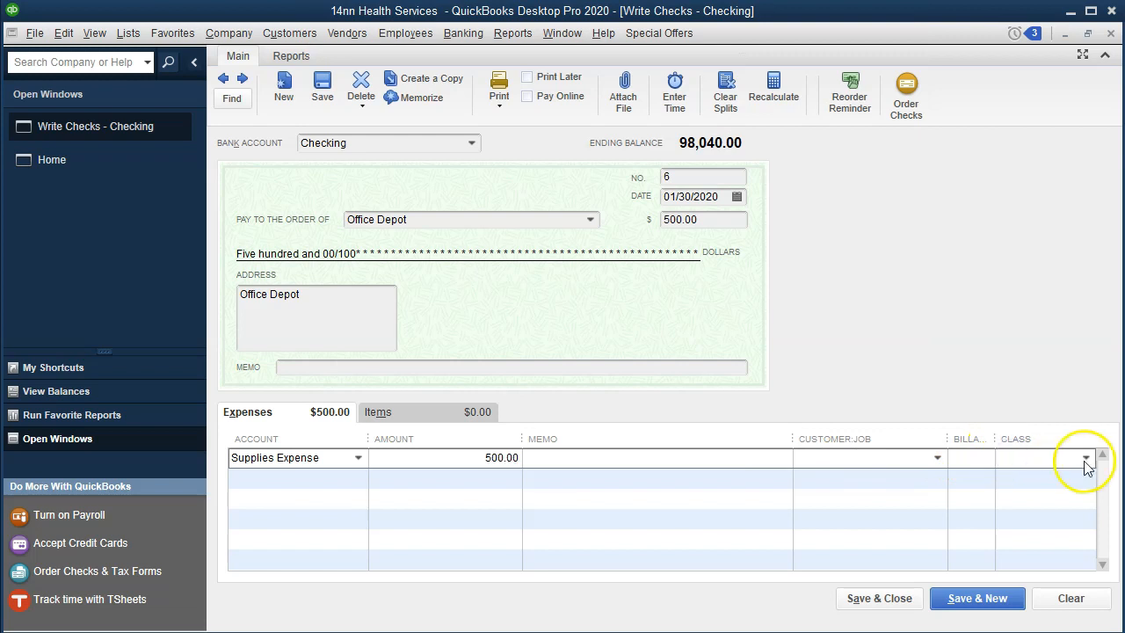
{"action": "left_click", "coordinate": [1085, 457]}
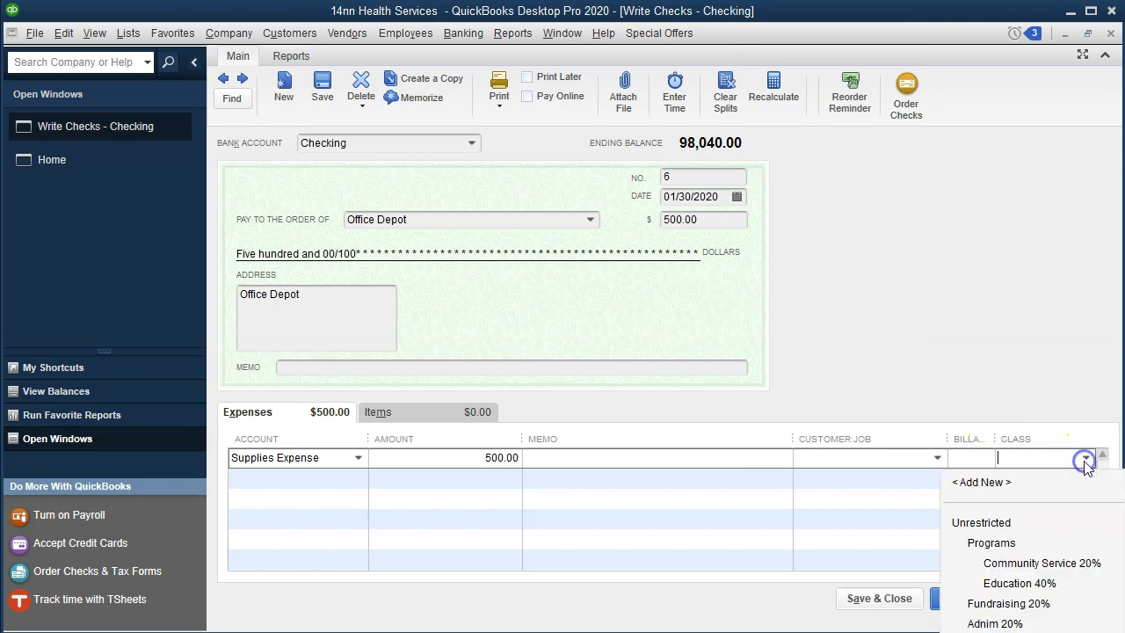
{"action": "left_click", "coordinate": [1015, 606]}
{"action": "left_click", "coordinate": [964, 605]}
{"action": "left_click", "coordinate": [526, 190]}
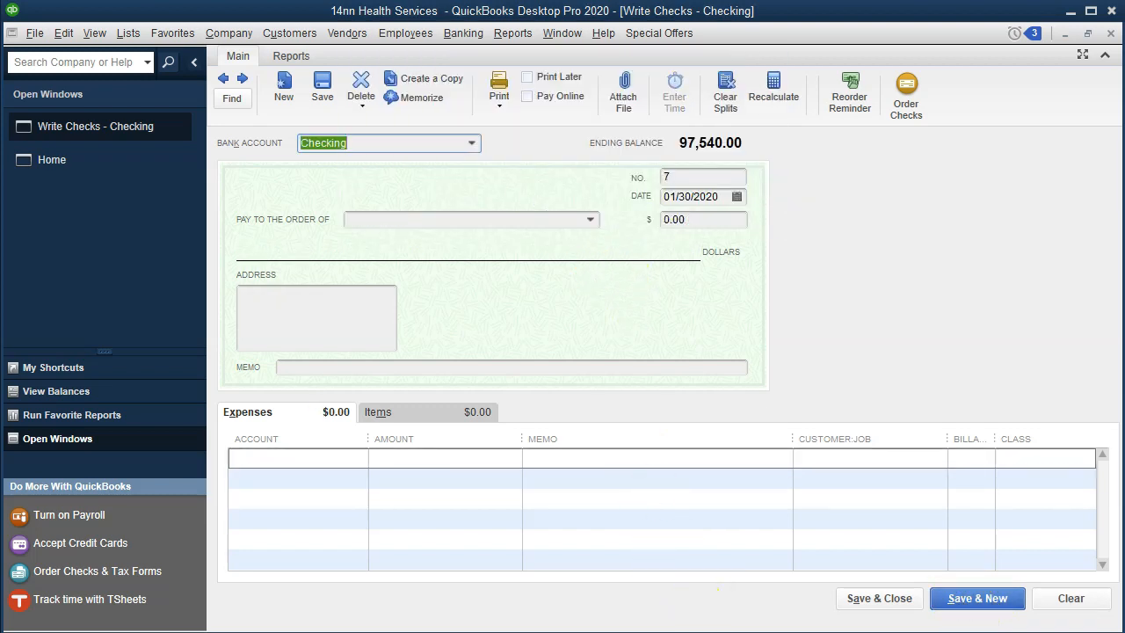
Consult the Supplies Expense on Accounts Payable entry in Excel, then close the blank QuickBooks check and open a new vendor bill
{"action": "key", "text": "alt+Tab"}
{"action": "left_click", "coordinate": [310, 540]}
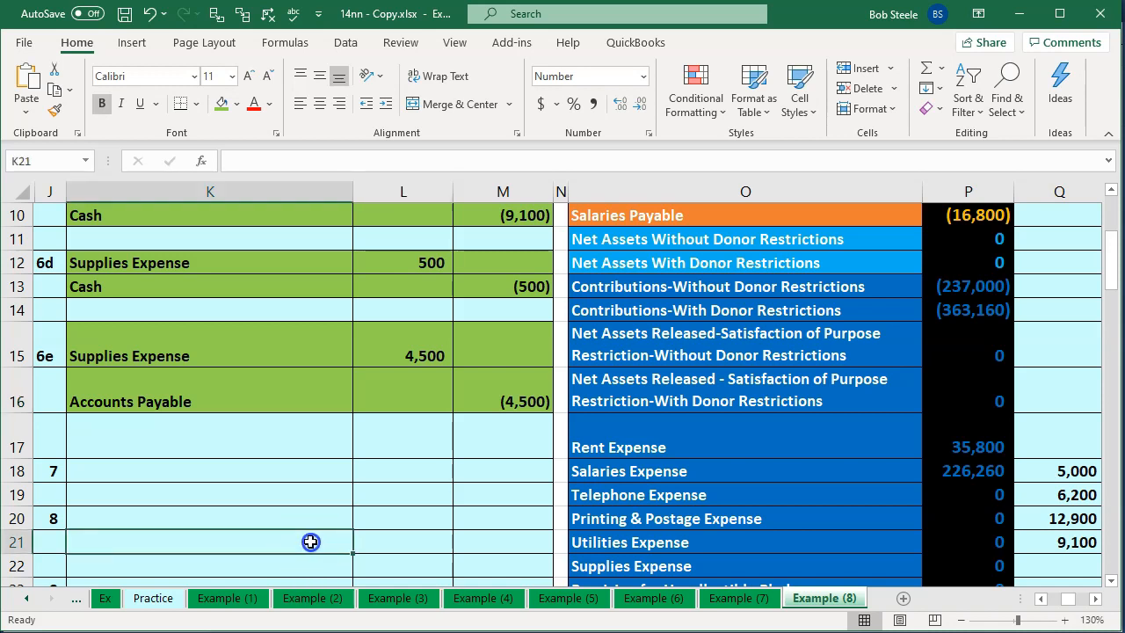
{"action": "scroll", "coordinate": [308, 540], "scroll_direction": "down", "scroll_amount": 1}
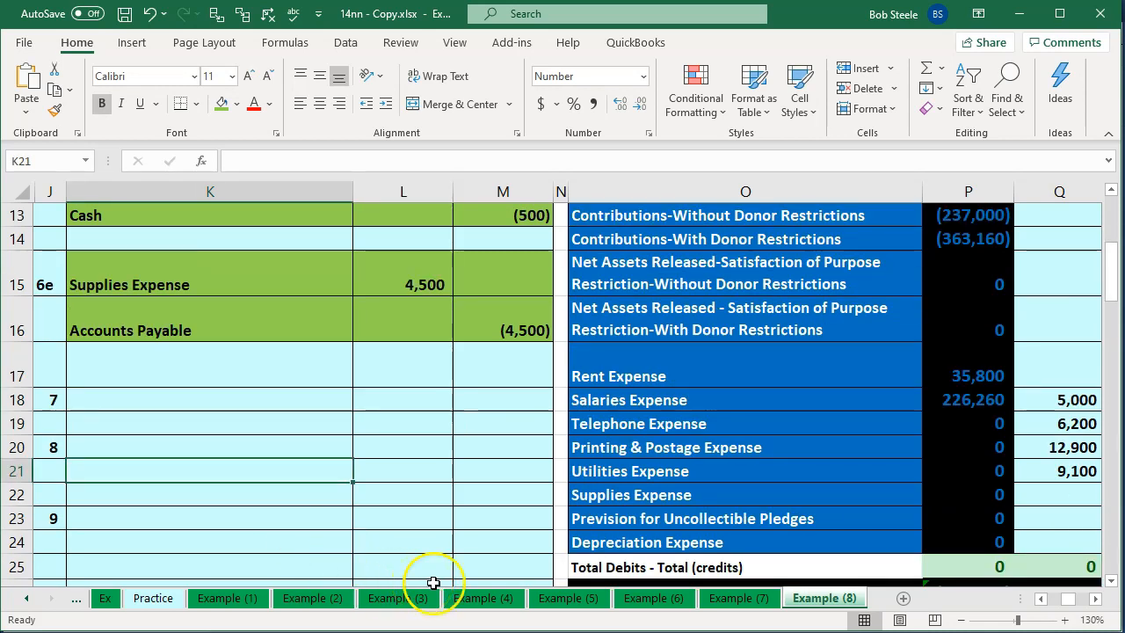
{"action": "key", "text": "alt+Tab"}
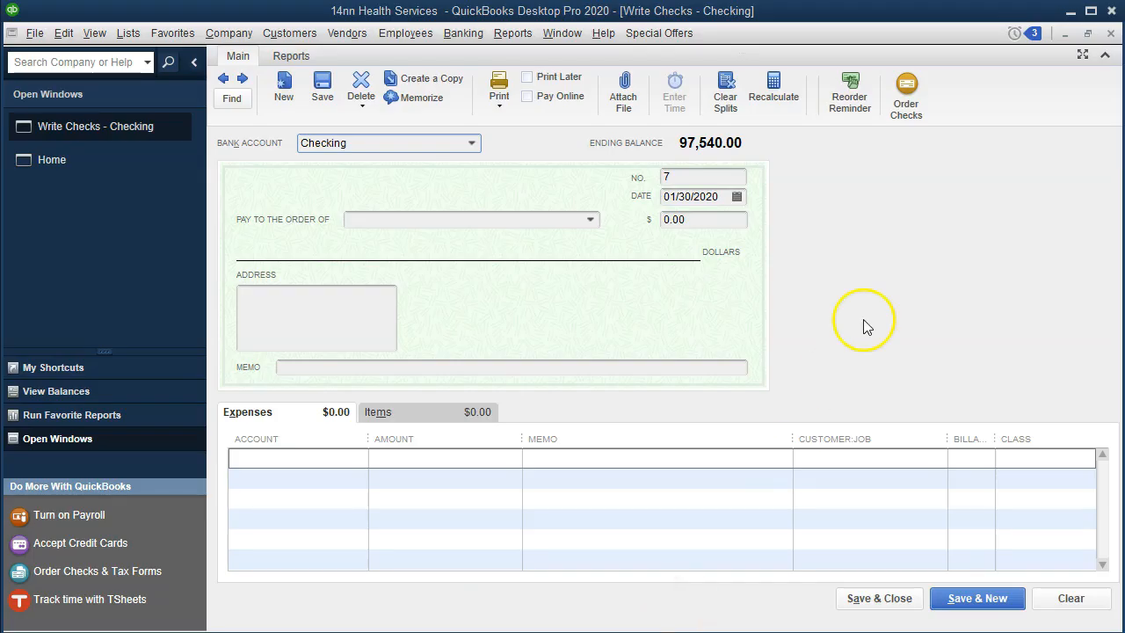
{"action": "left_click", "coordinate": [1110, 35]}
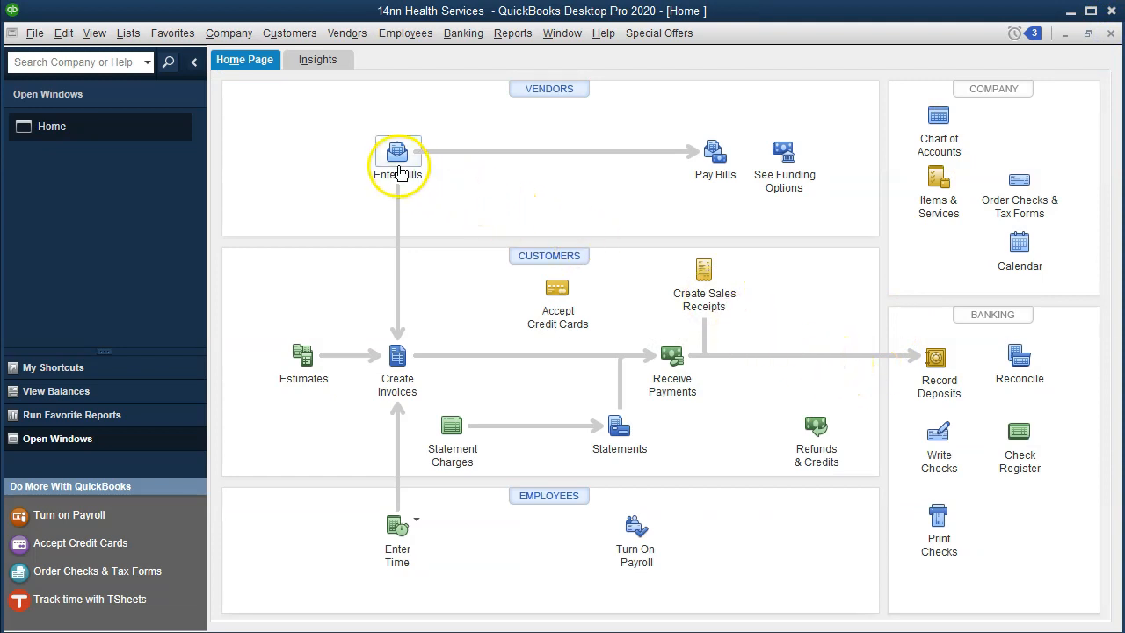
{"action": "left_click", "coordinate": [398, 173]}
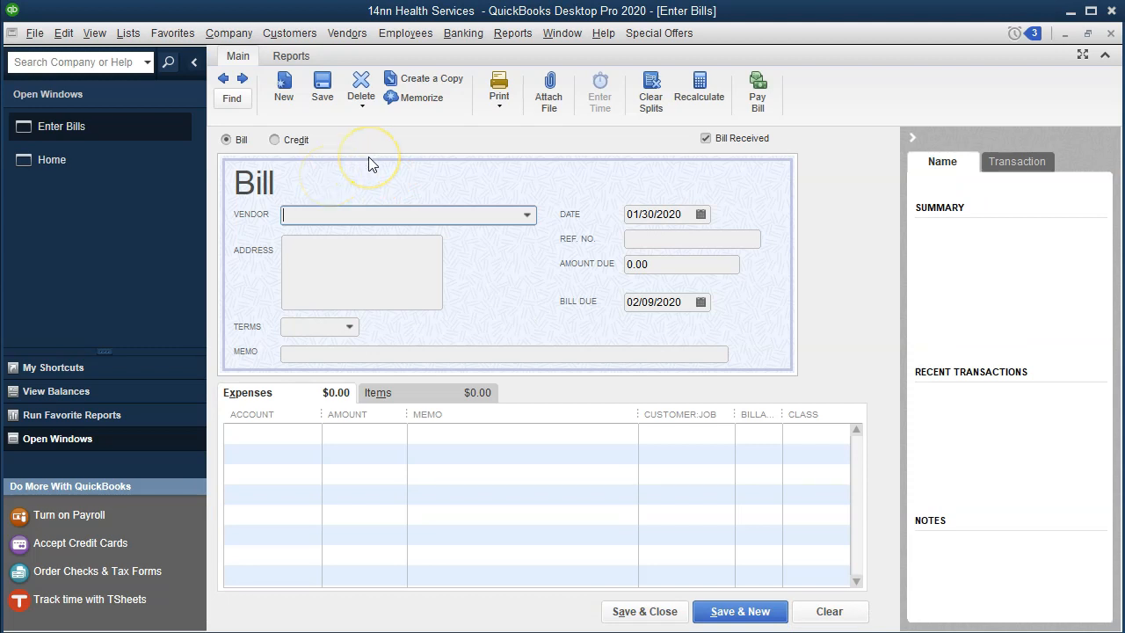
Set Office Depot as the vendor on the new bill and collapse the vendor history beside the form
{"action": "type", "text": "Off"}
{"action": "key", "text": "Tab"}
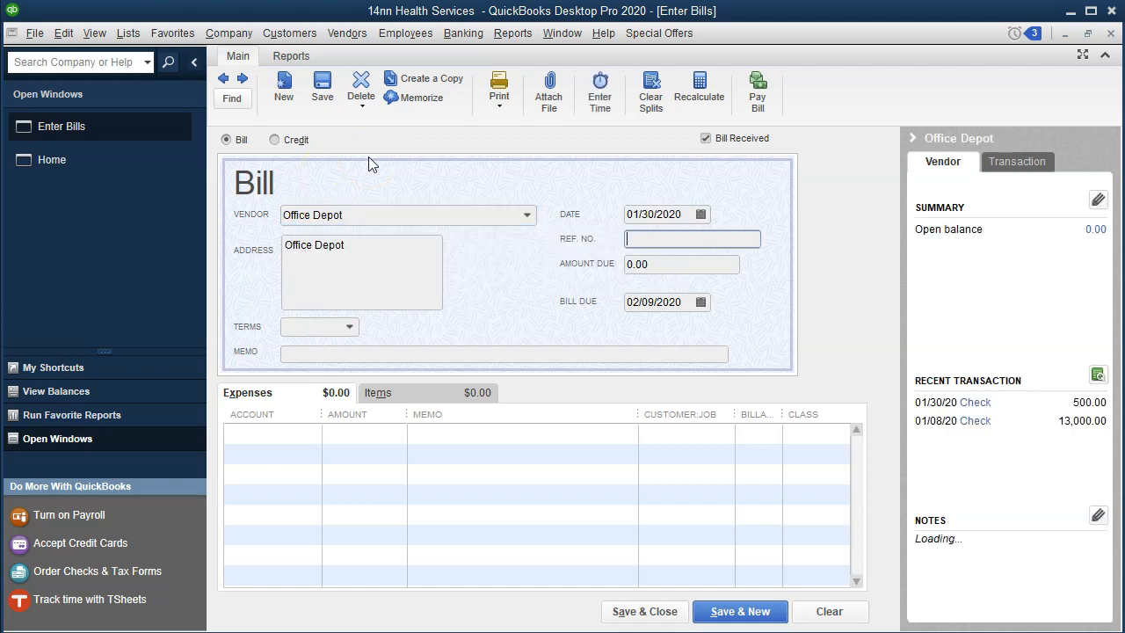
{"action": "left_click", "coordinate": [912, 136]}
{"action": "key", "text": "Tab"}
Look up entry 6e for Supplies Expense in Excel and set the Office Depot bill's amount due to 4,500.00
{"action": "key", "text": "alt+Tab"}
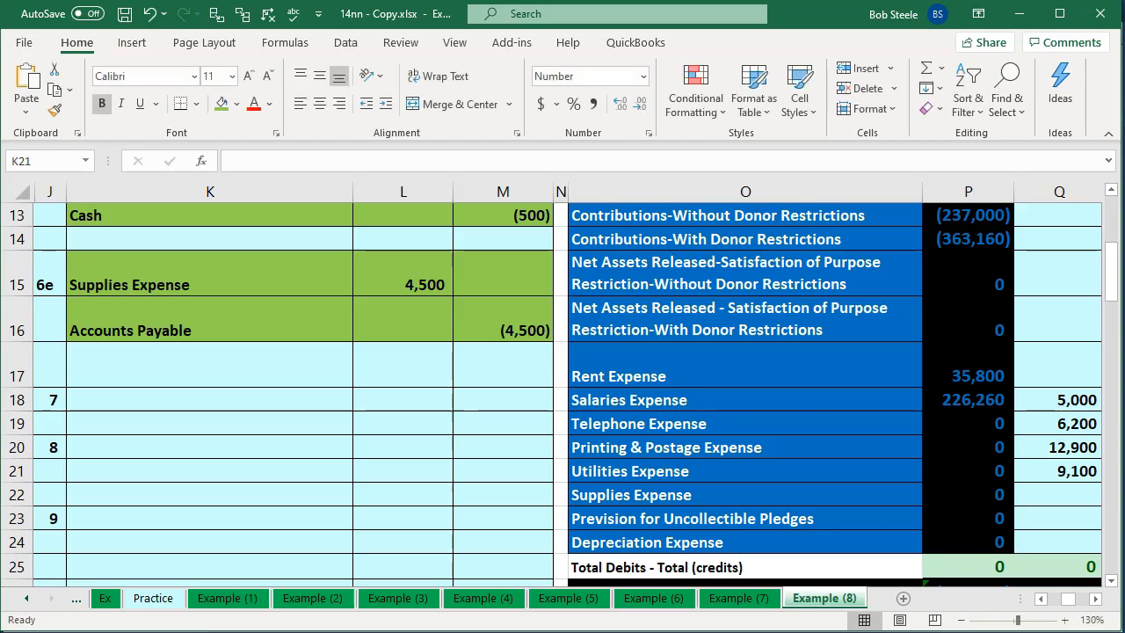
{"action": "key", "text": "alt+Tab"}
{"action": "left_click_drag", "start_coordinate": [662, 262], "coordinate": [499, 259]}
{"action": "type", "text": "4500"}
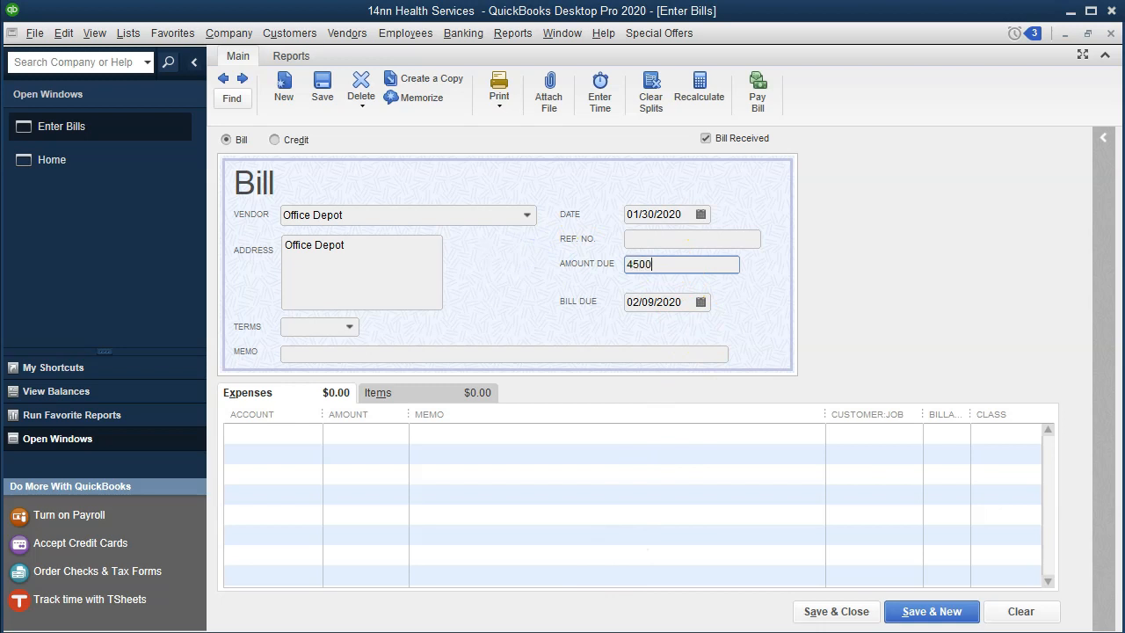
Assign the bill's 4,500.00 expense line to the Supplies Expense account
{"action": "key", "text": "Tab"}
{"action": "key", "text": "Tab"}
{"action": "key", "text": "Tab"}
{"action": "key", "text": "Tab"}
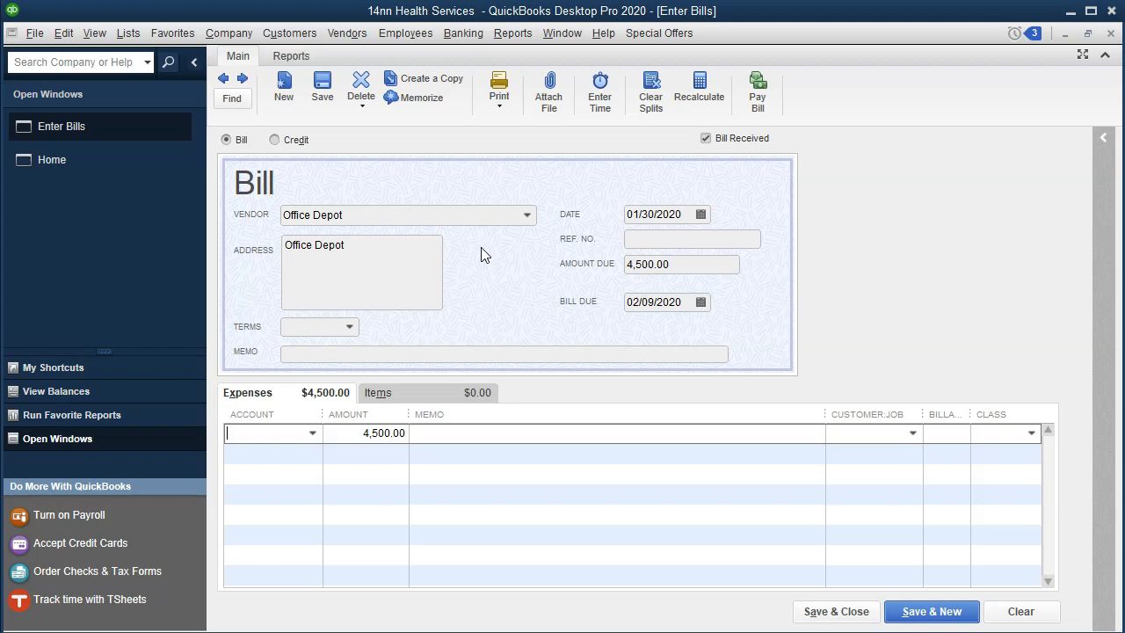
{"action": "type", "text": "s"}
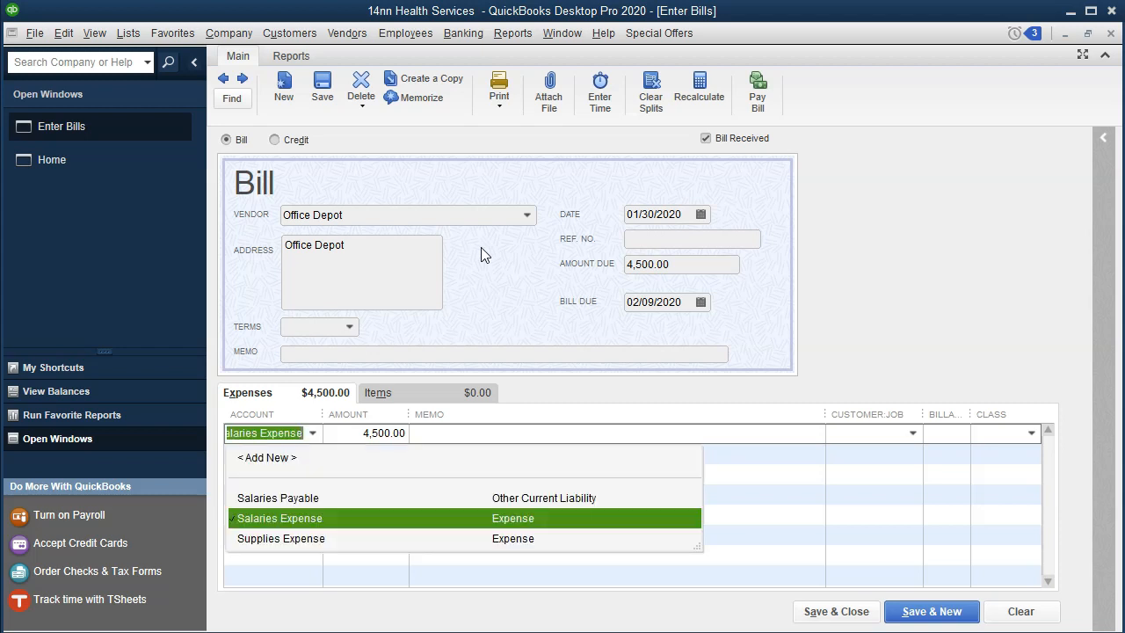
{"action": "type", "text": "upp"}
{"action": "key", "text": "Tab"}
{"action": "key", "text": "Tab"}
Set the Supplies Expense line's class to Fundraising 20%, then save and close the bill, accepting the future date
{"action": "left_click", "coordinate": [570, 270]}
{"action": "left_click", "coordinate": [1025, 432]}
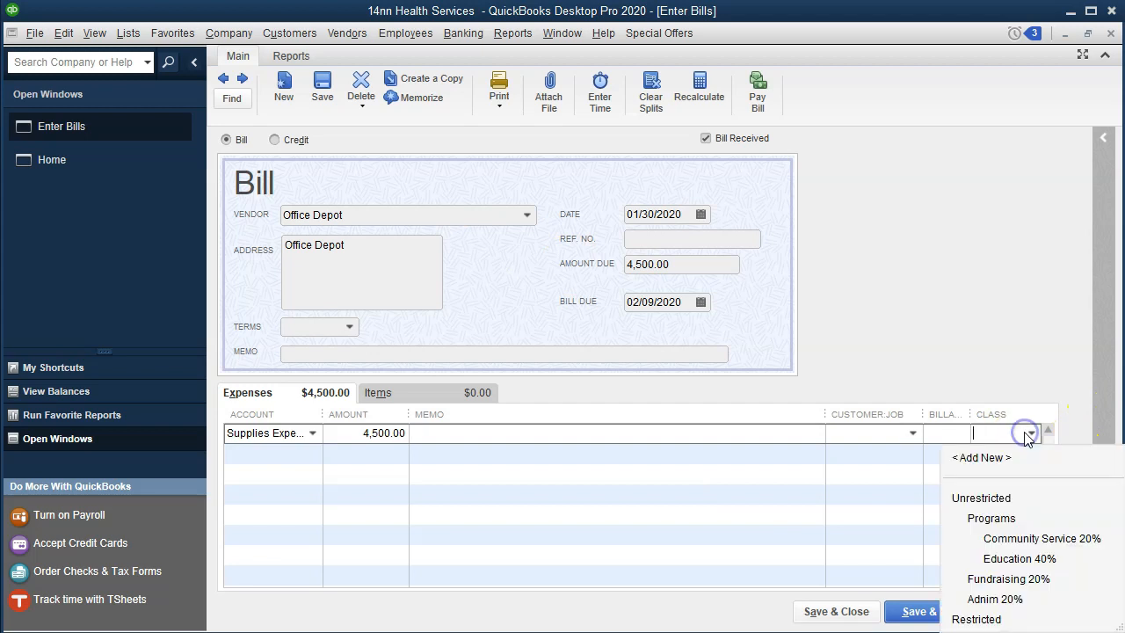
{"action": "left_click", "coordinate": [1009, 578]}
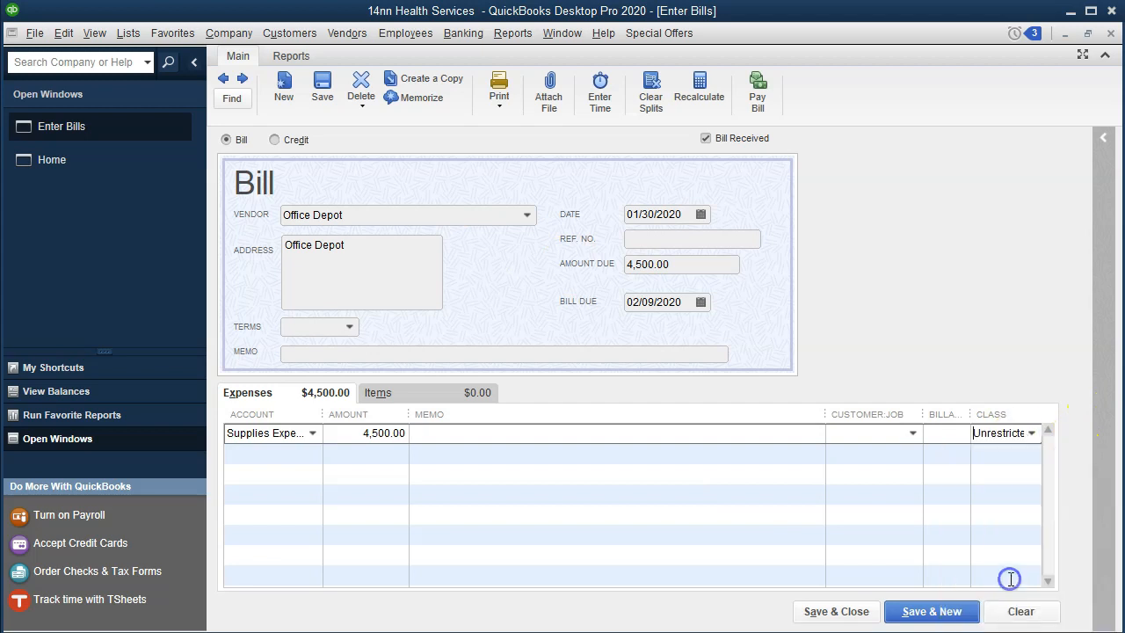
{"action": "left_click", "coordinate": [861, 615]}
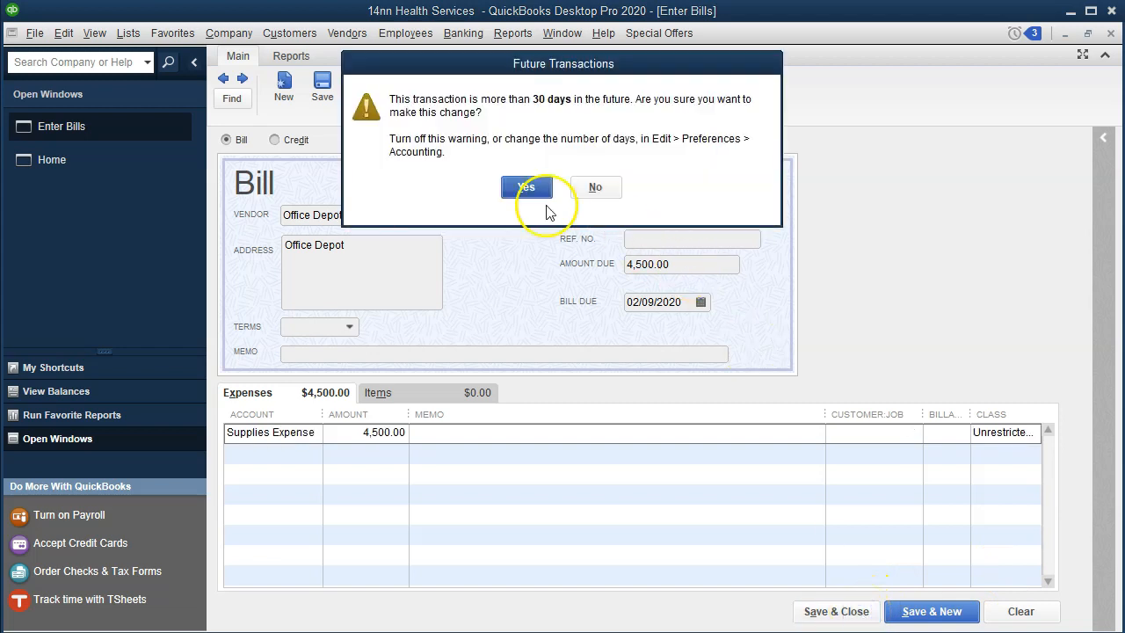
{"action": "left_click", "coordinate": [525, 188]}
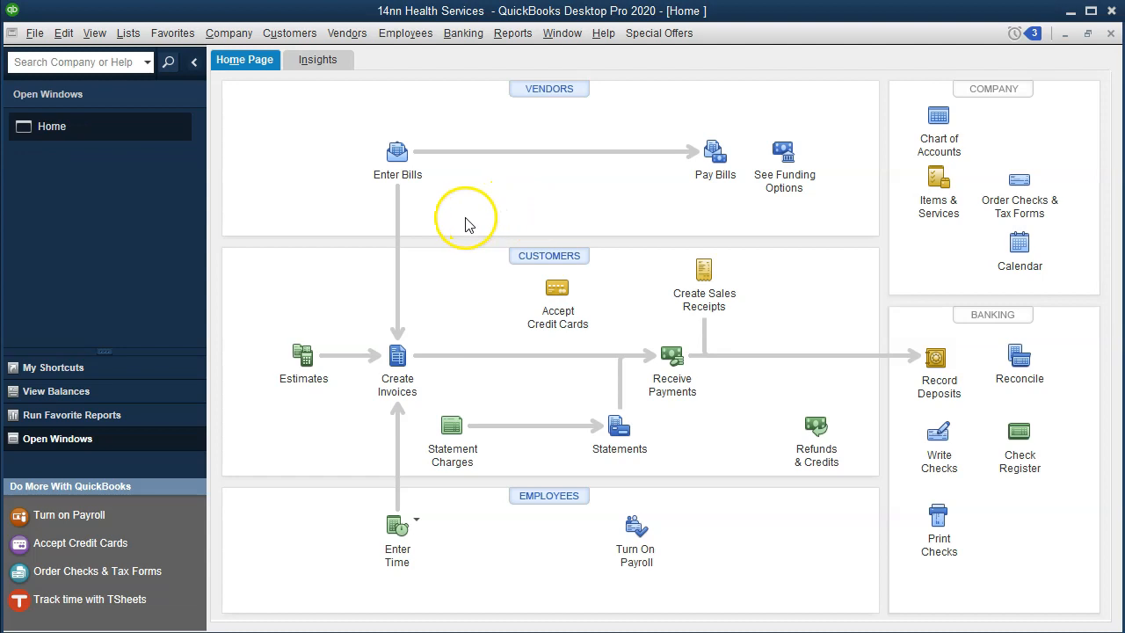
Run the Trial Balance report for 01/01/2020 through 12/31/2020
{"action": "left_click", "coordinate": [513, 35]}
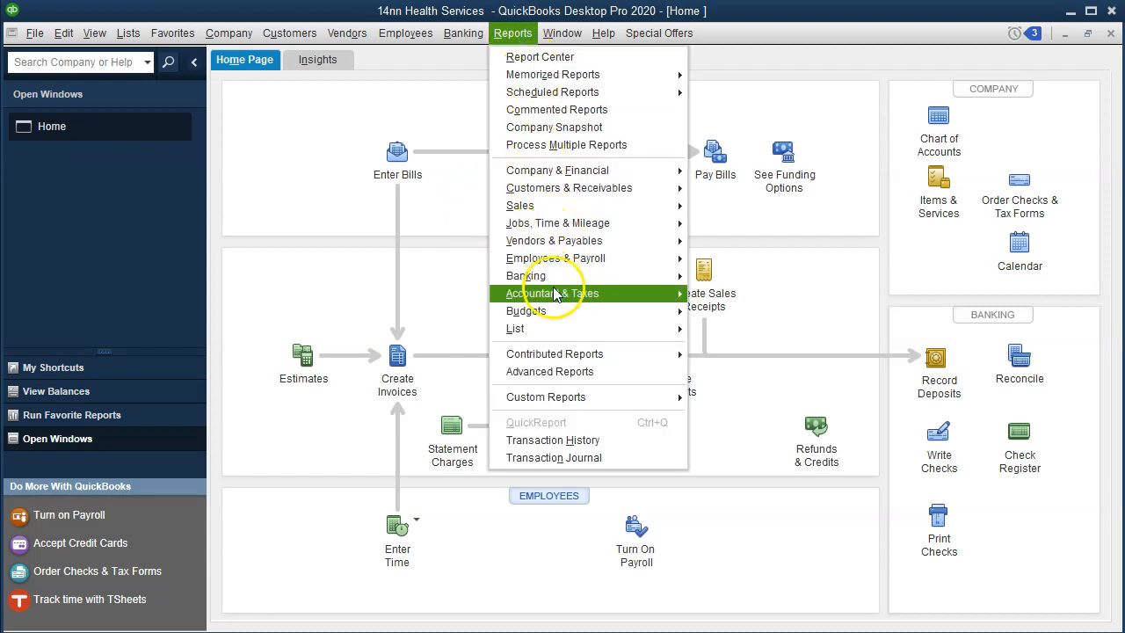
{"action": "mouse_move", "coordinate": [556, 305]}
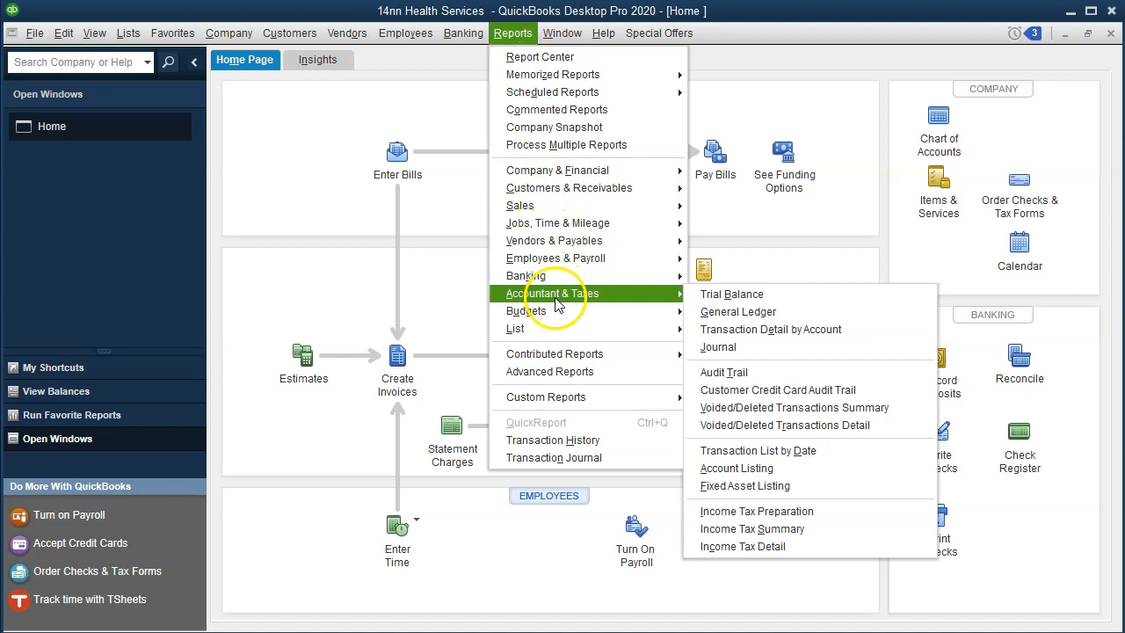
{"action": "left_click", "coordinate": [732, 294]}
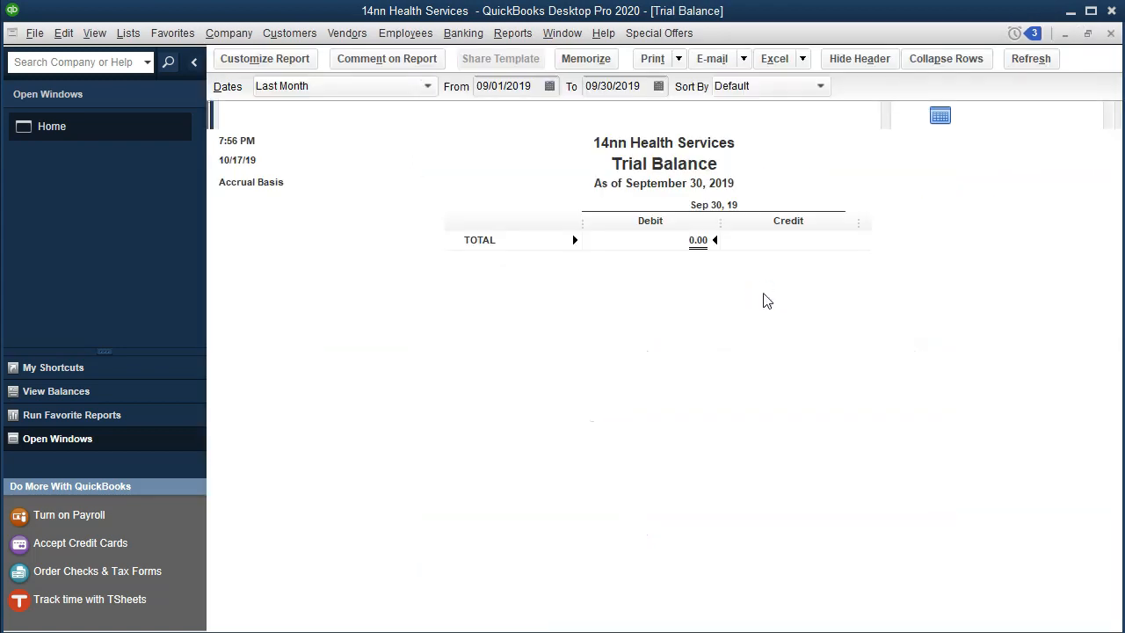
{"action": "key", "text": "Tab"}
{"action": "type", "text": "01/01/2"}
{"action": "key", "text": "Tab"}
{"action": "type", "text": "1"}
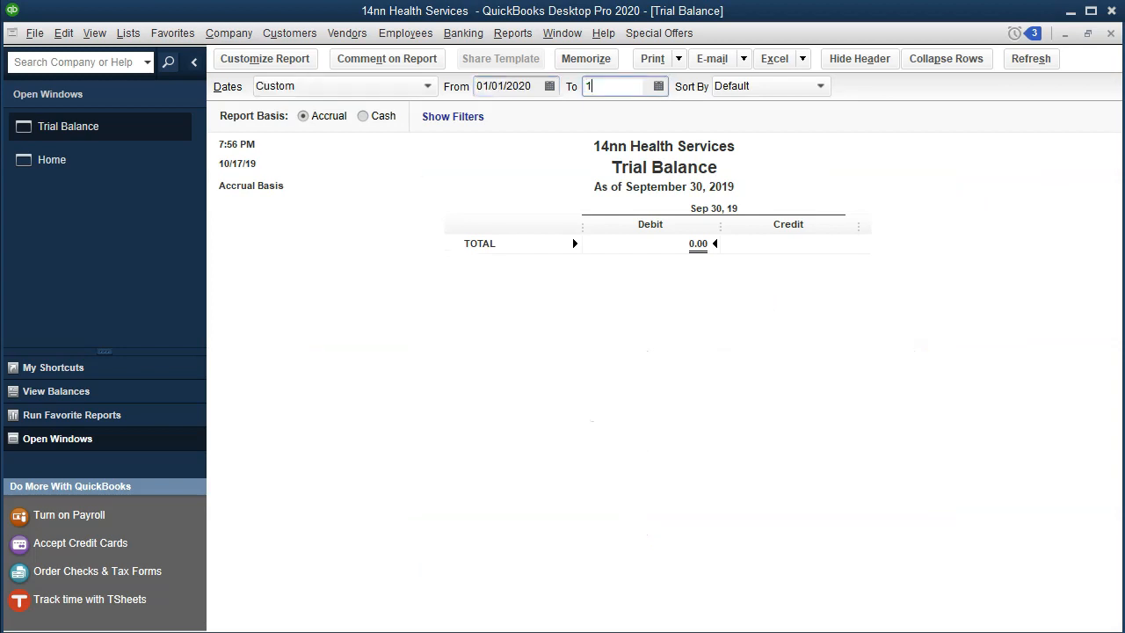
{"action": "type", "text": "2/31/20"}
{"action": "key", "text": "Tab"}
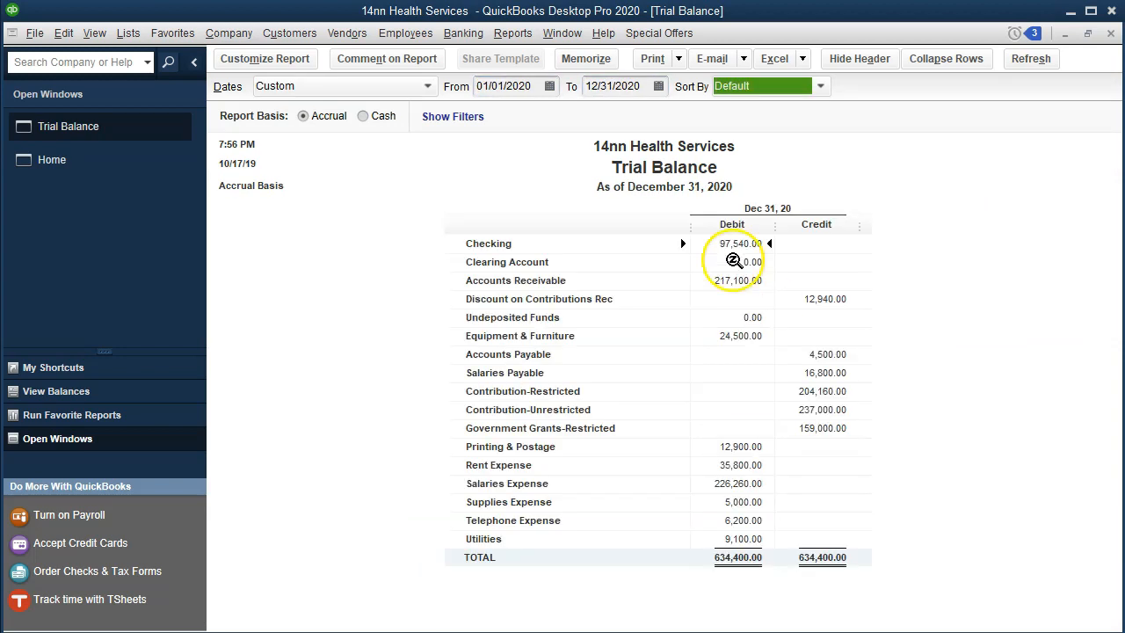
Review the transactions behind the Checking balance in the Trial Balance, then close the detail report
{"action": "left_click", "coordinate": [733, 461]}
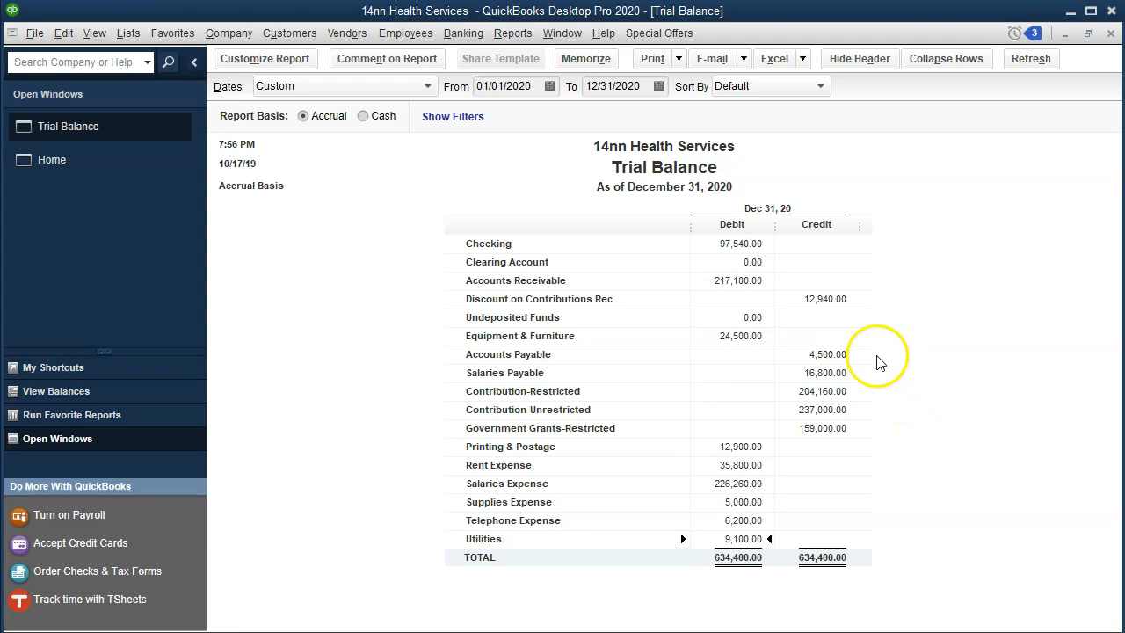
{"action": "left_click", "coordinate": [741, 246]}
{"action": "double_click", "coordinate": [743, 253]}
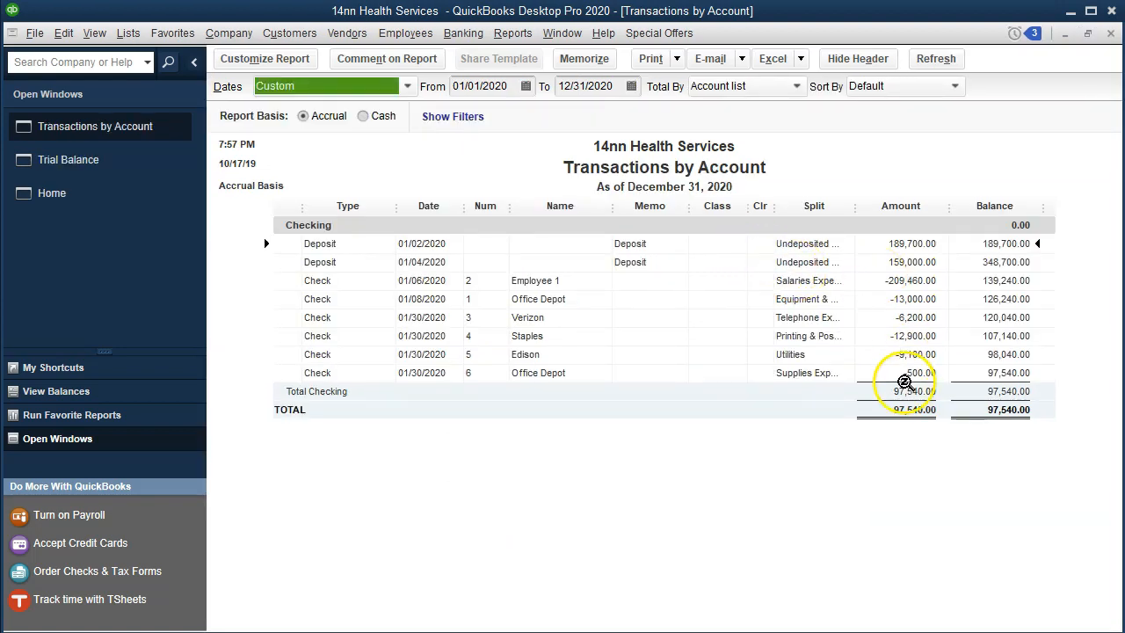
{"action": "left_click", "coordinate": [1109, 34]}
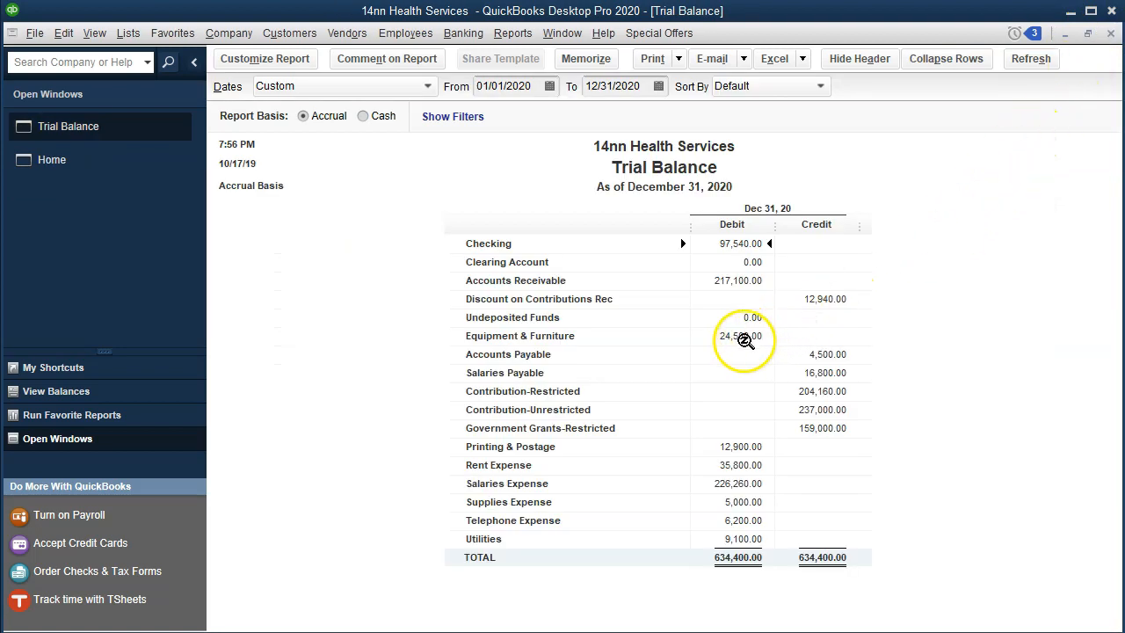
Review the transactions behind the Accounts Payable balance in the Trial Balance, then close the detail report
{"action": "left_click", "coordinate": [816, 354]}
{"action": "double_click", "coordinate": [816, 354]}
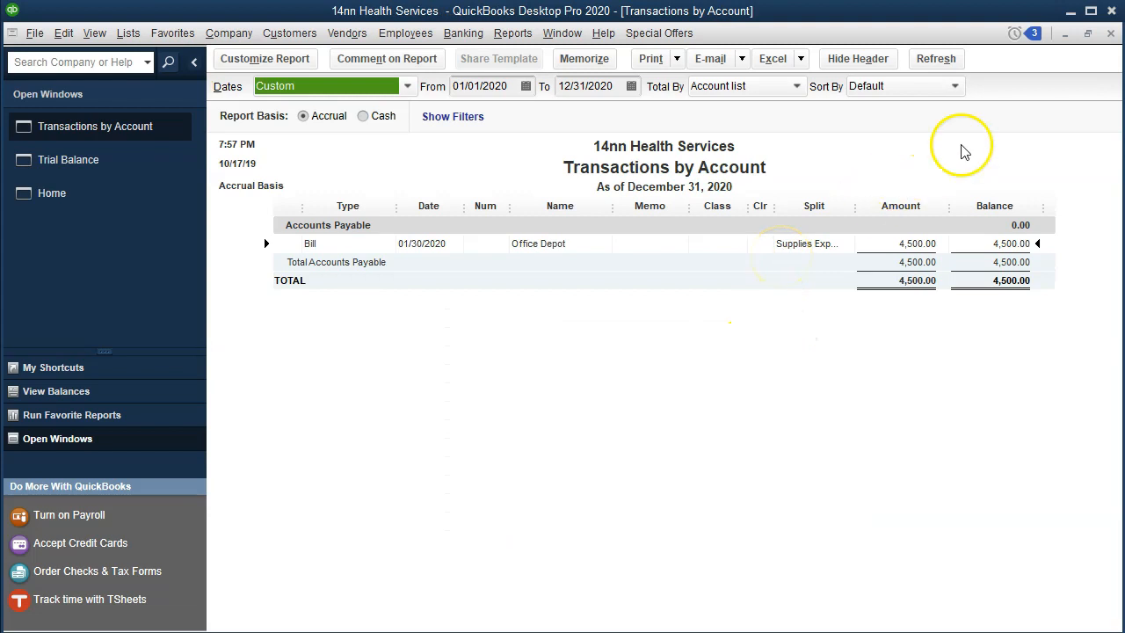
{"action": "left_click", "coordinate": [1110, 32]}
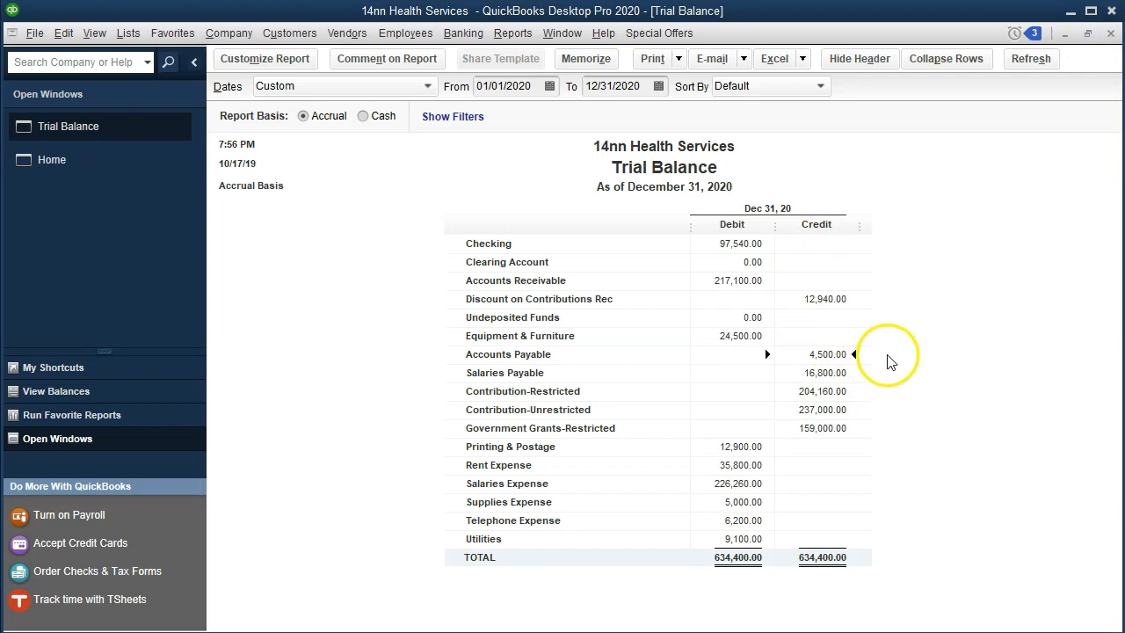
Open the Vendor Balance Detail report to check the amount owed by vendor, then close it
{"action": "left_click", "coordinate": [528, 35]}
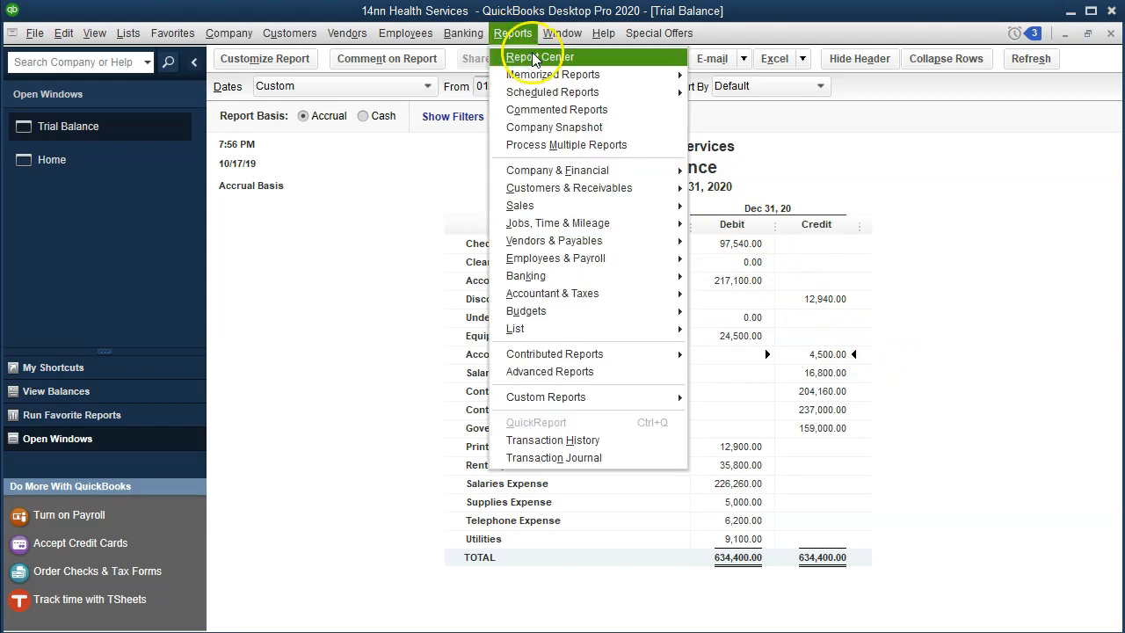
{"action": "mouse_move", "coordinate": [583, 244]}
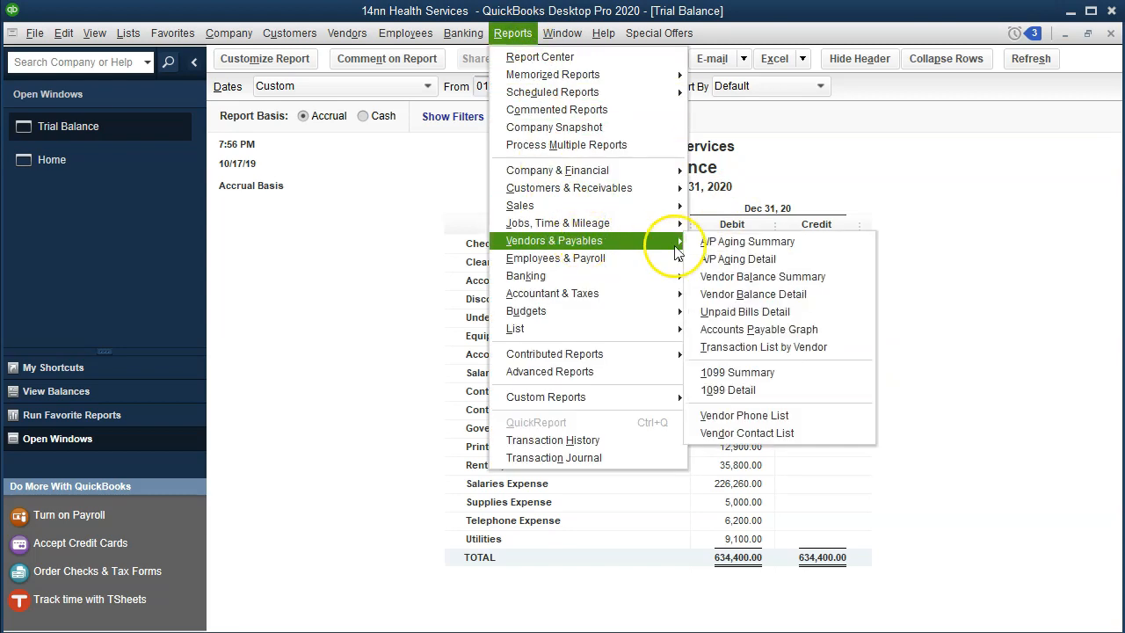
{"action": "left_click", "coordinate": [804, 295]}
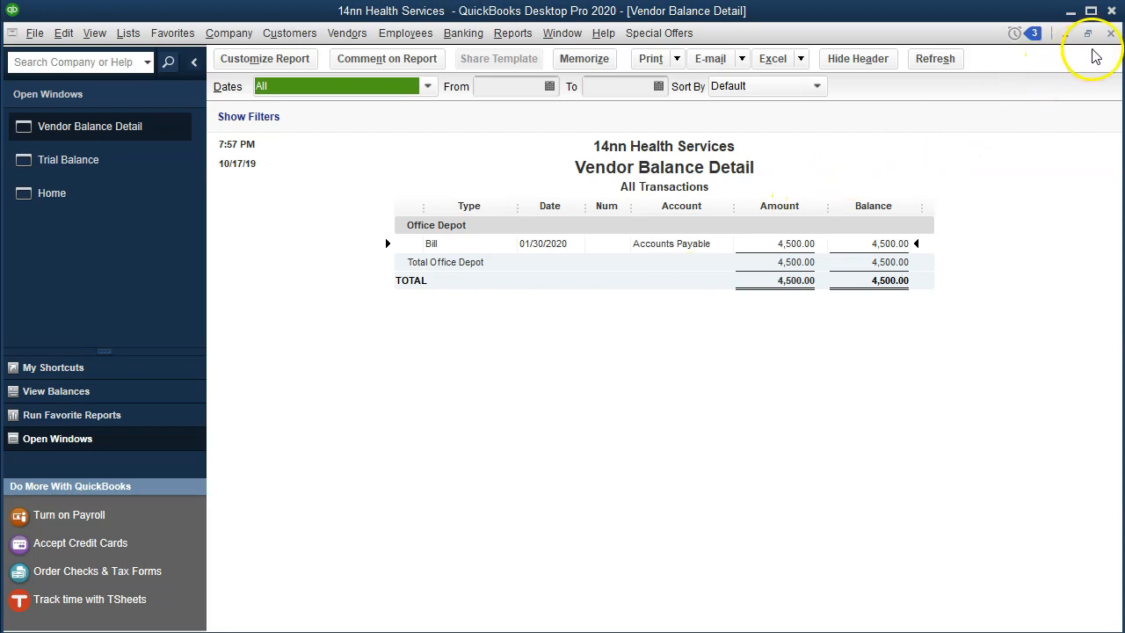
{"action": "left_click", "coordinate": [1111, 33]}
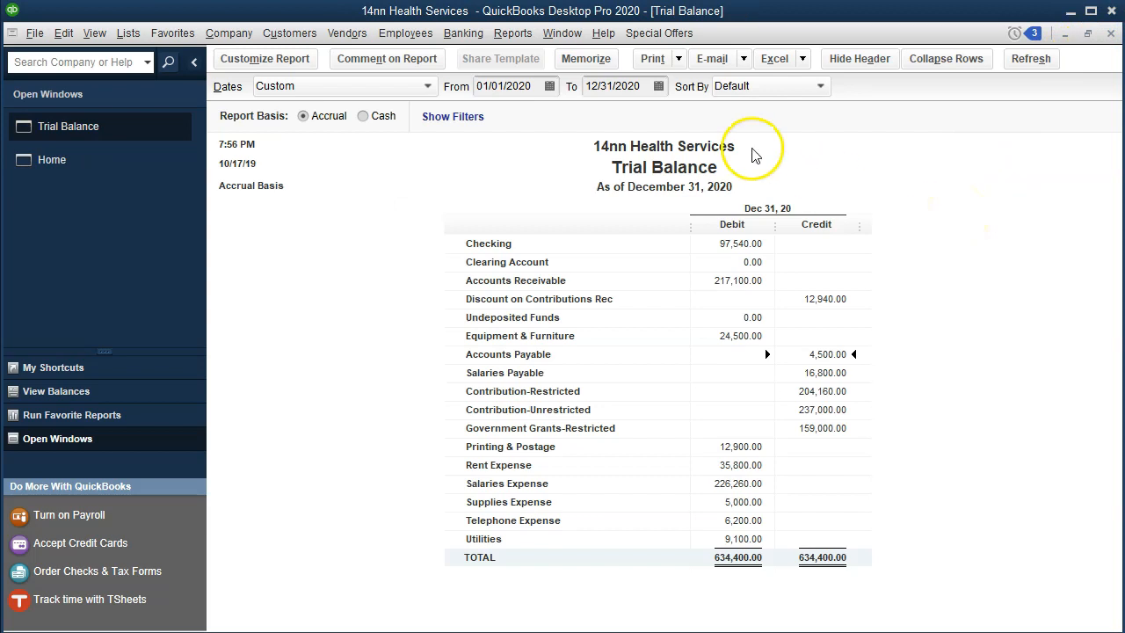
Run the Profit & Loss by Class report for 01/01/2020 through 12/31/2020
{"action": "left_click", "coordinate": [512, 36]}
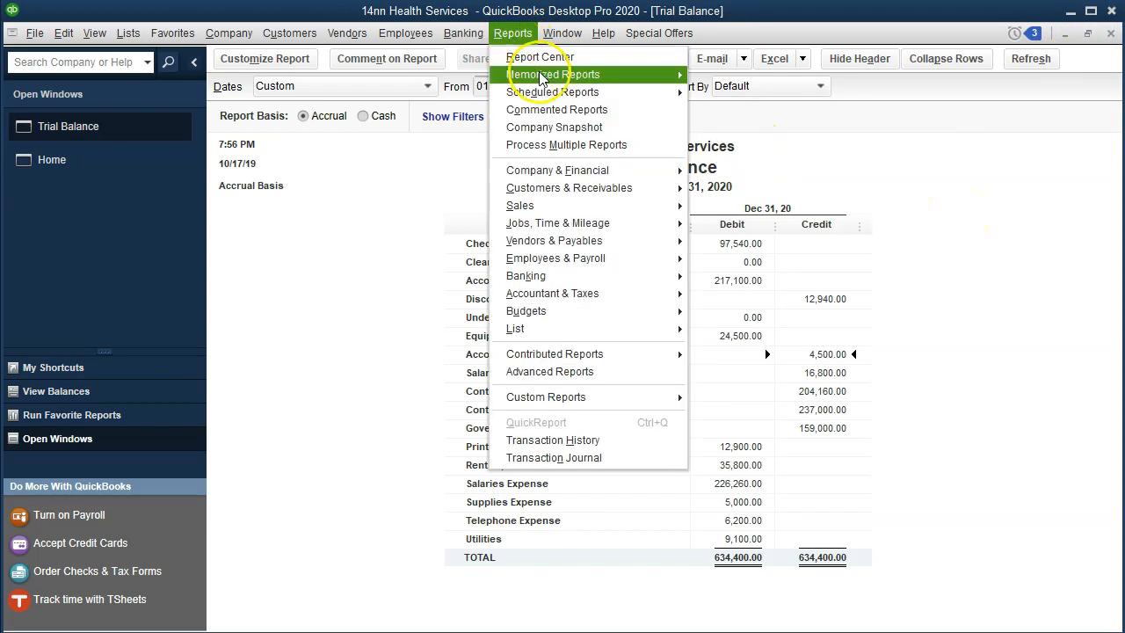
{"action": "mouse_move", "coordinate": [584, 173]}
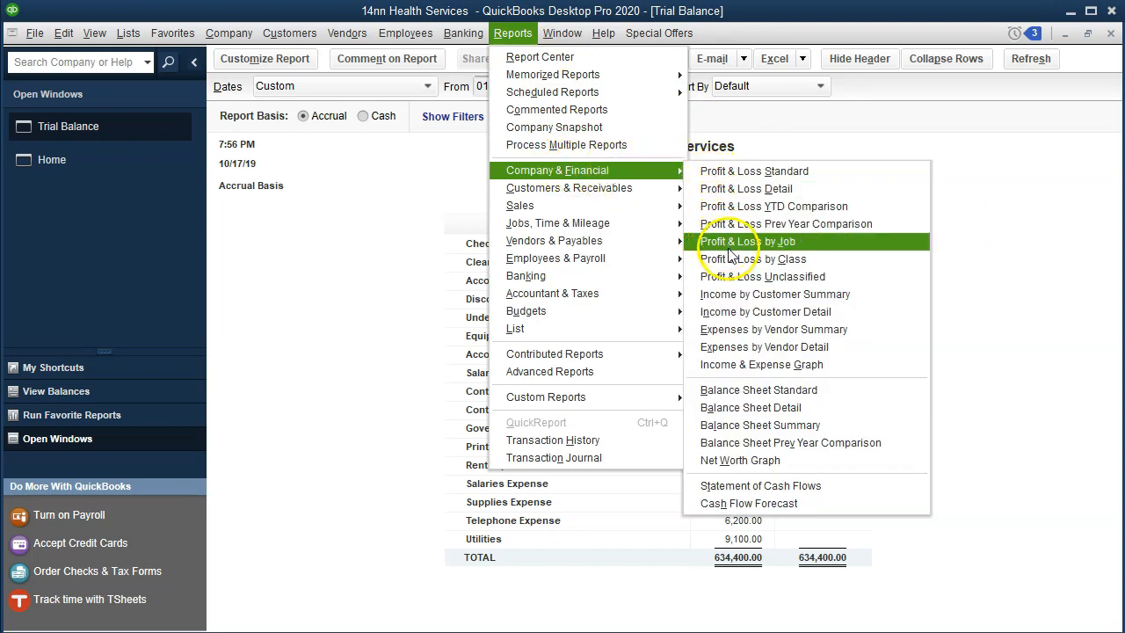
{"action": "left_click", "coordinate": [836, 258]}
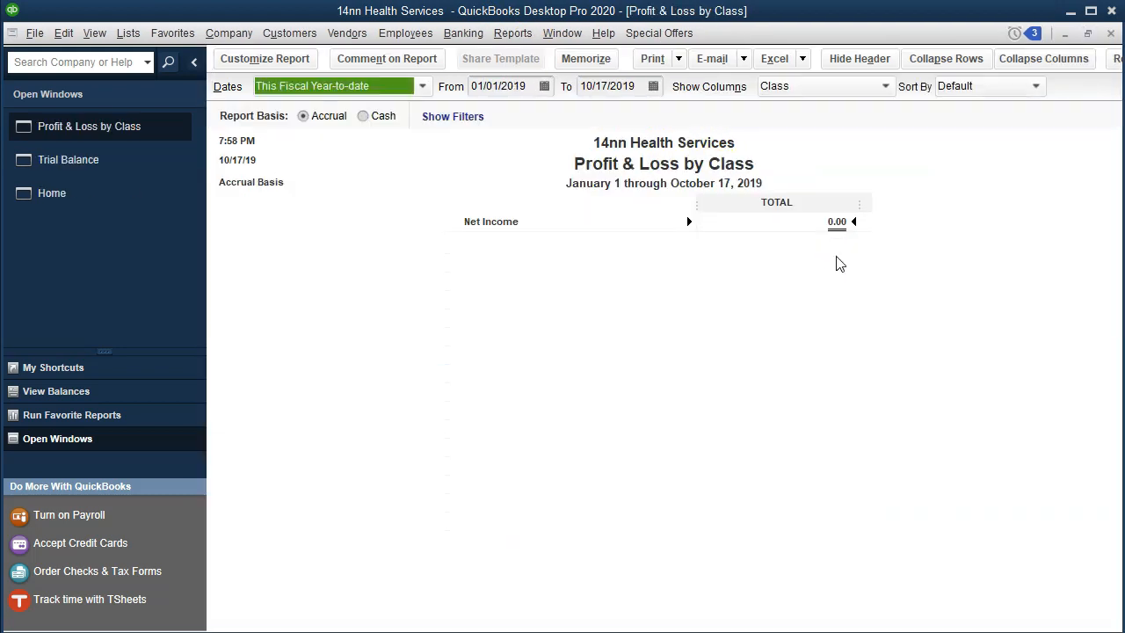
{"action": "key", "text": "Tab"}
{"action": "type", "text": "010120"}
{"action": "key", "text": "Tab"}
{"action": "type", "text": "12/31/"}
{"action": "type", "text": "20"}
{"action": "key", "text": "Tab"}
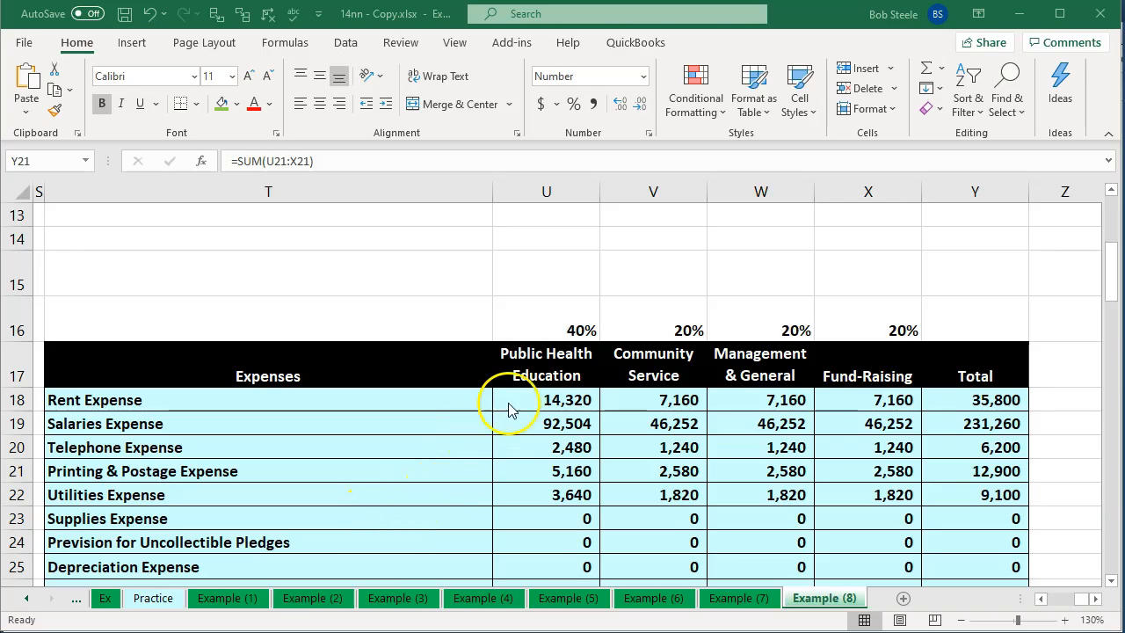
Switch to Excel and examine the percentage allocations above the four functional columns of the expense table
{"action": "left_click", "coordinate": [533, 384]}
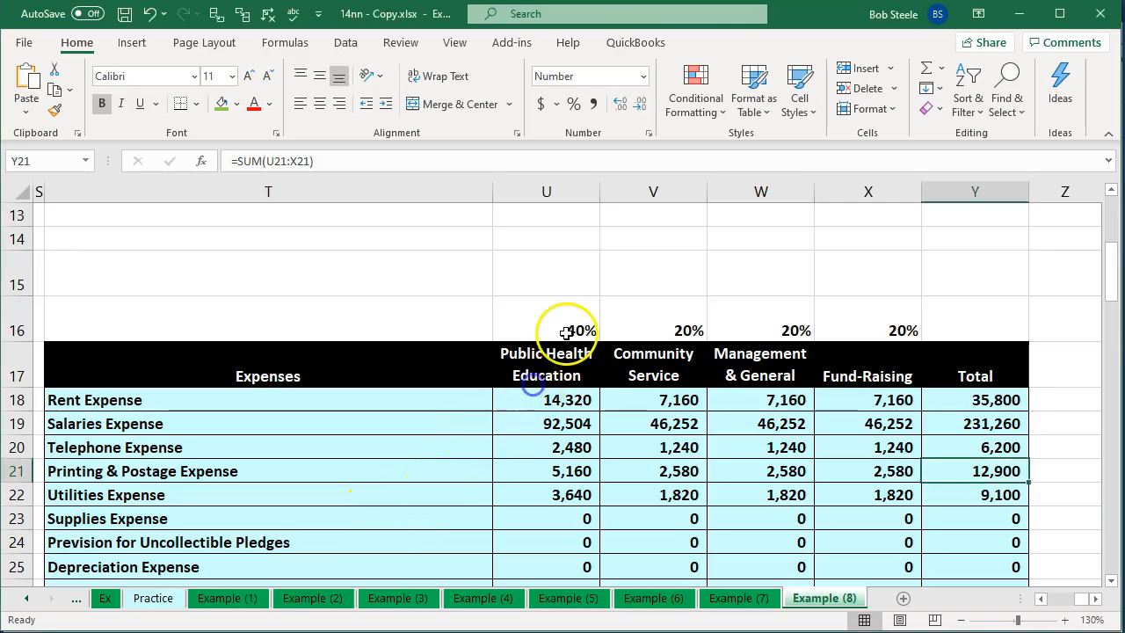
{"action": "left_click", "coordinate": [566, 333]}
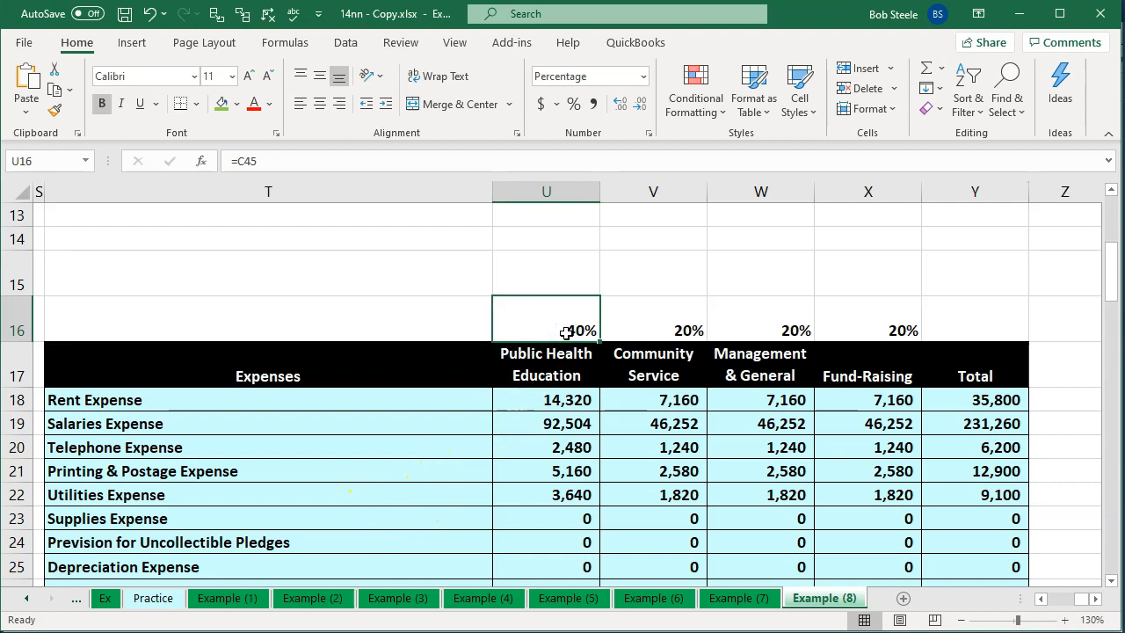
{"action": "key", "text": "Right"}
{"action": "key", "text": "Right"}
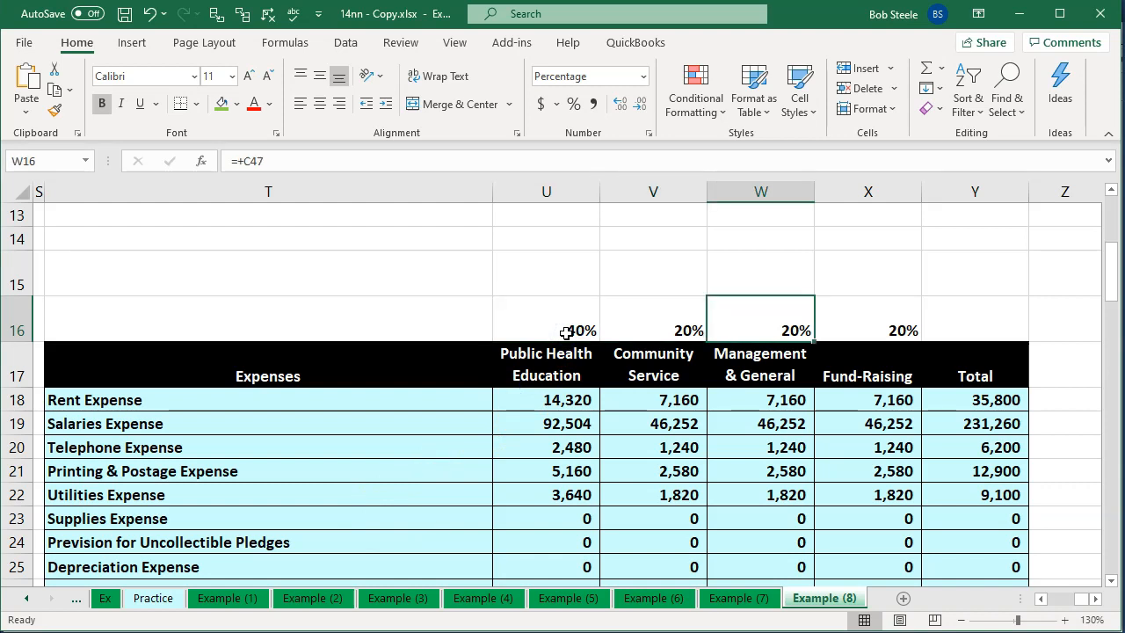
{"action": "key", "text": "Right"}
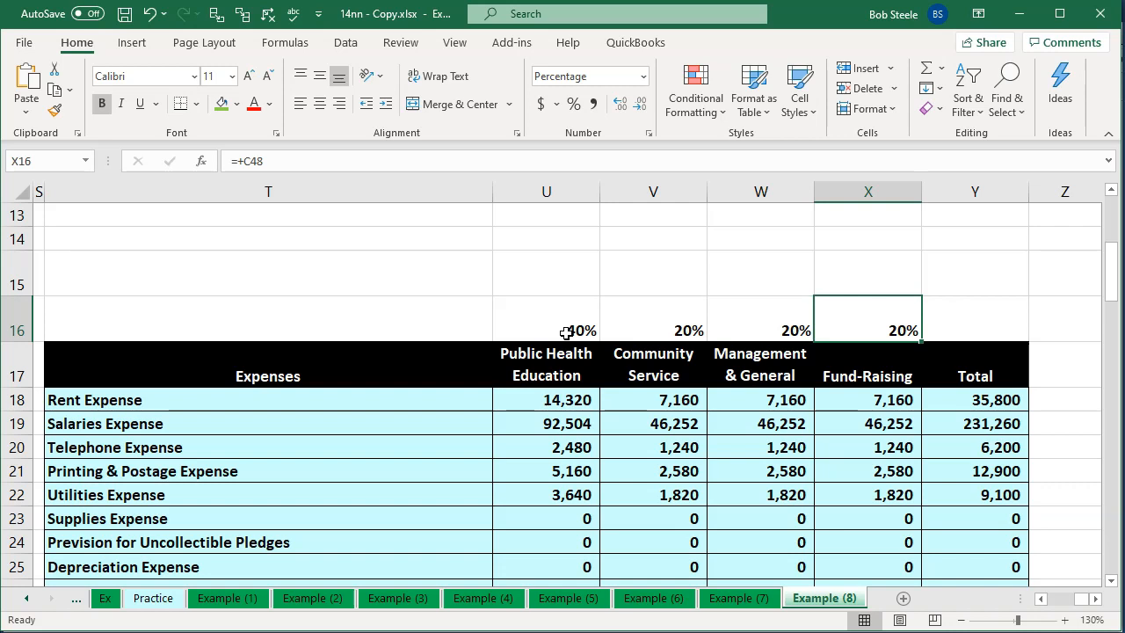